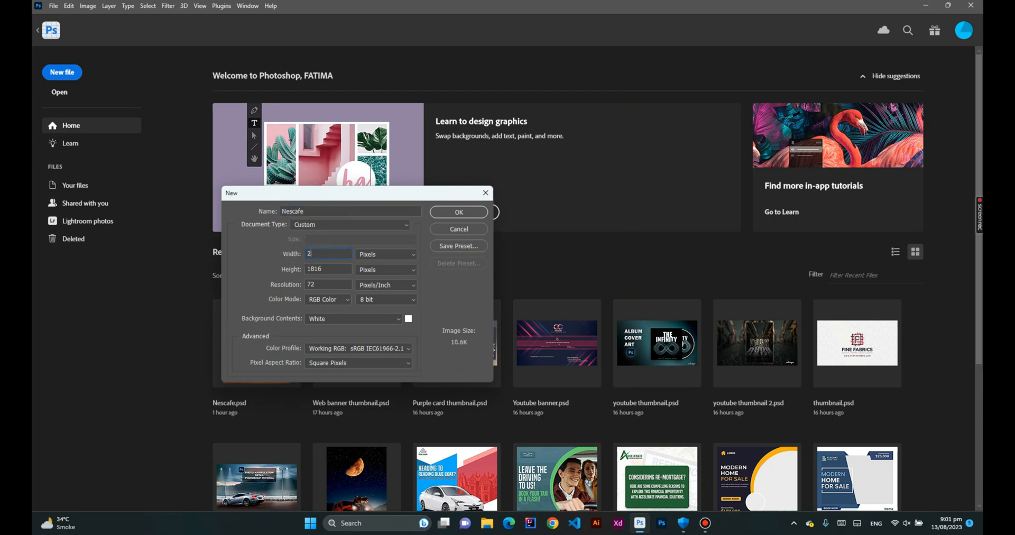
- Set the Nescafe document's height to 3000 pixels and create it at 2500 pixels wide
click(330, 268)
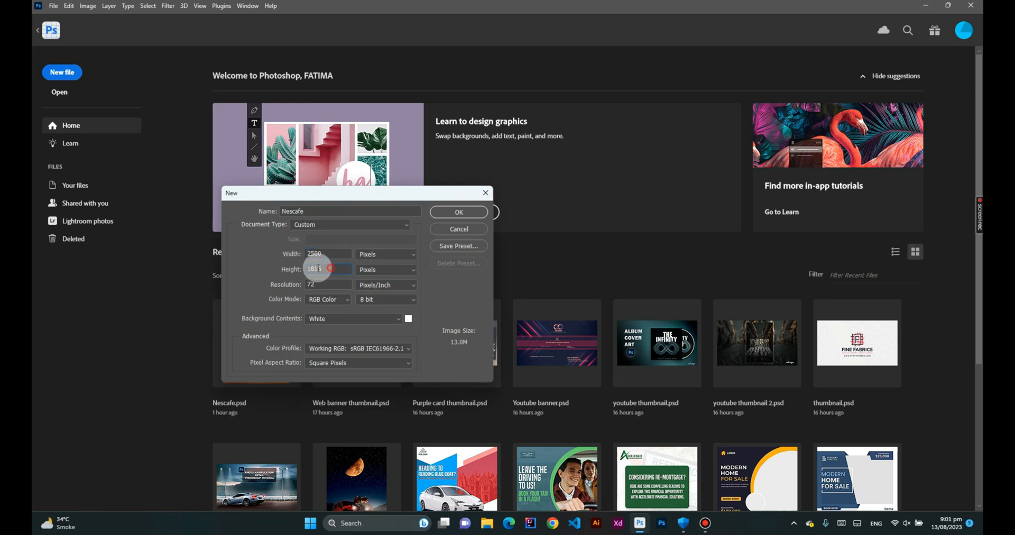
text(3000)
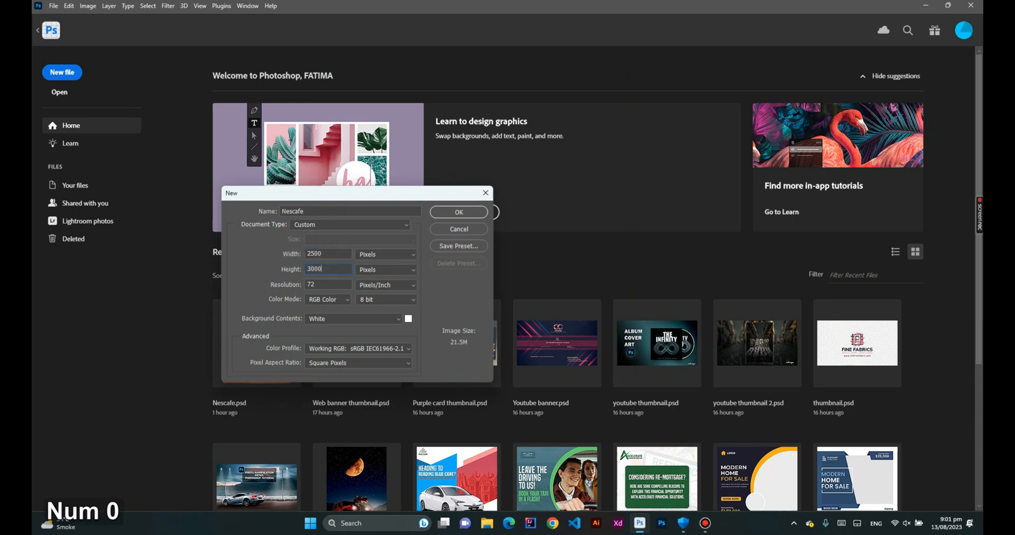
click(464, 213)
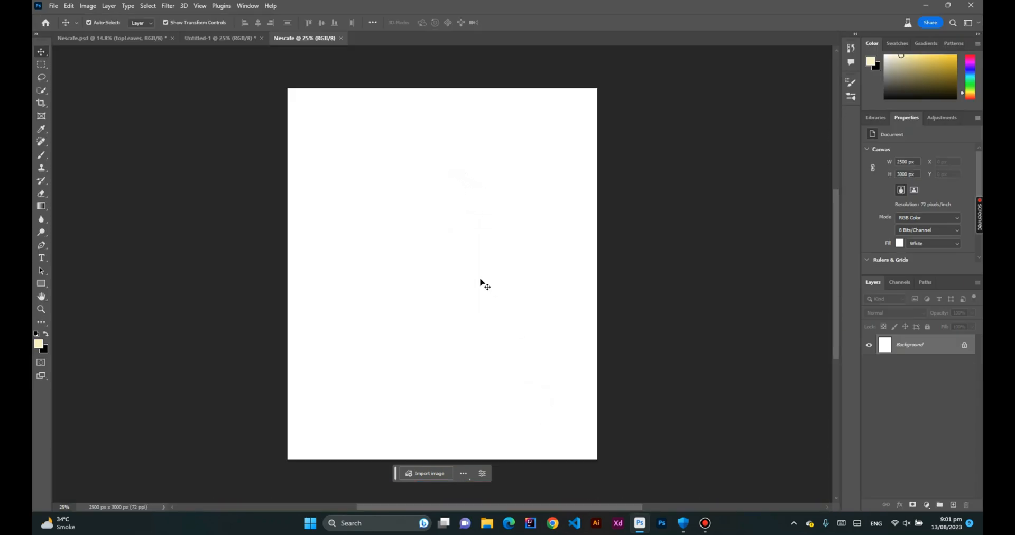
- Copy the wooden table layer from the Untitled-1 document into Nescafe and align it with the canvas's bottom edge
scroll(460, 269, down, 1)
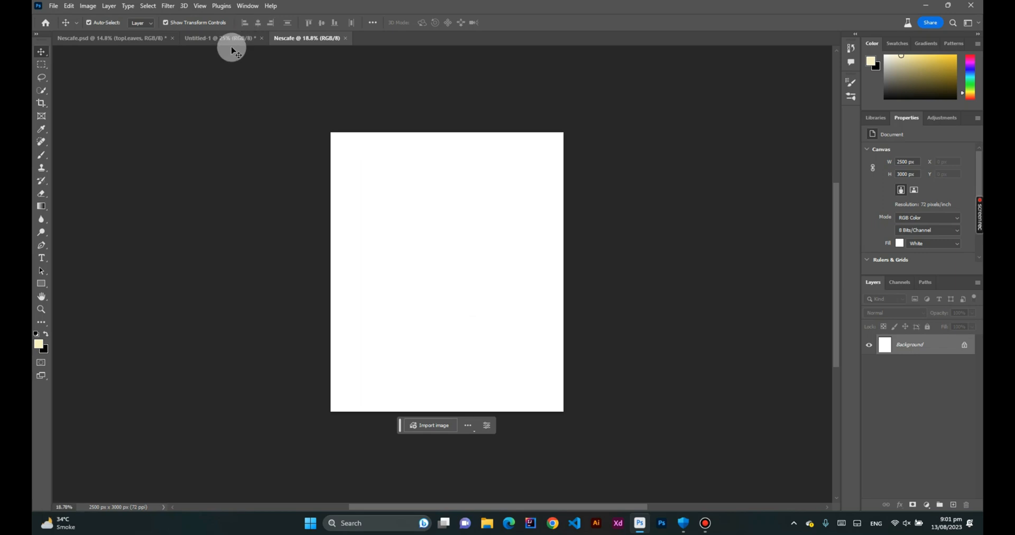
click(232, 41)
ctrl+click(500, 379)
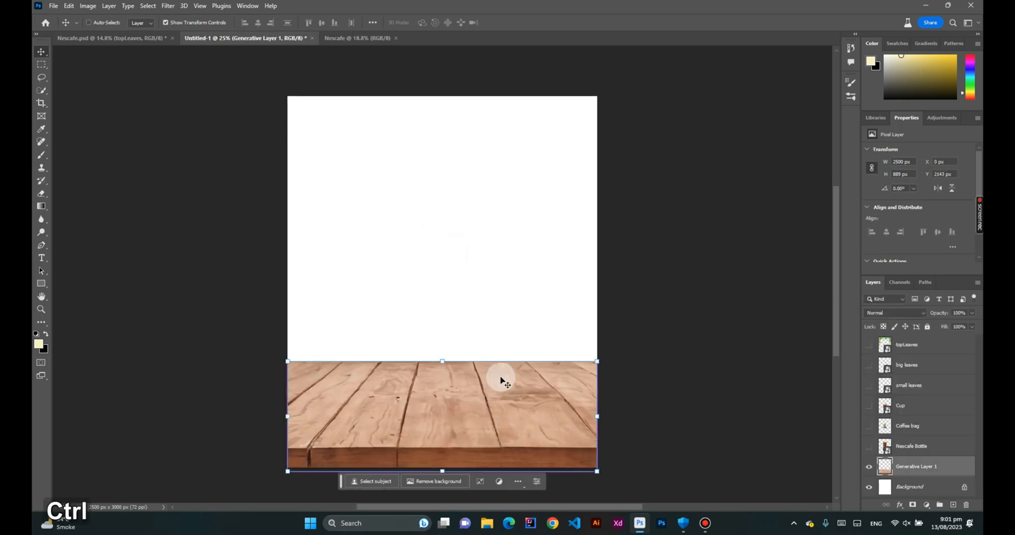
key(ctrl+c)
click(354, 39)
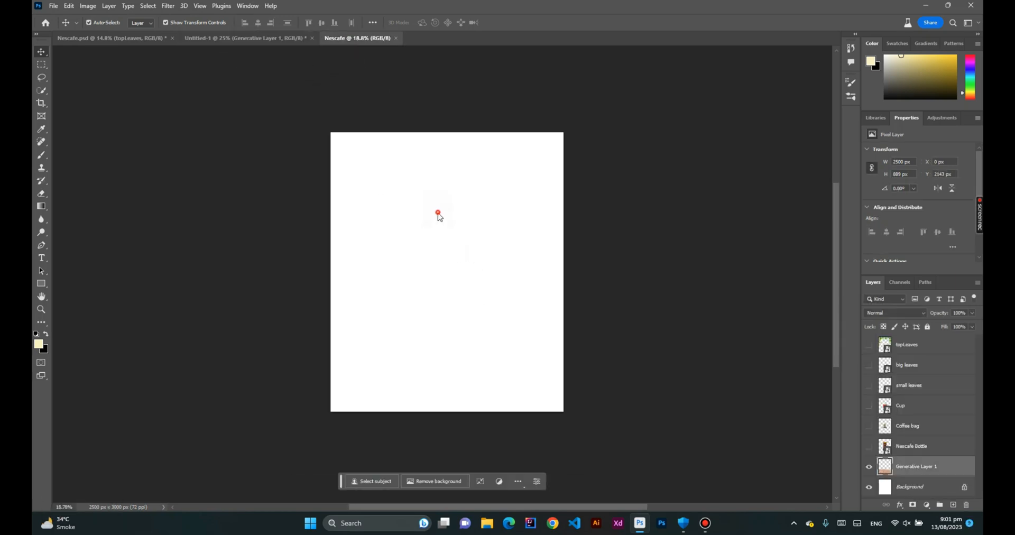
key(ctrl+v)
drag(483, 270, 490, 368)
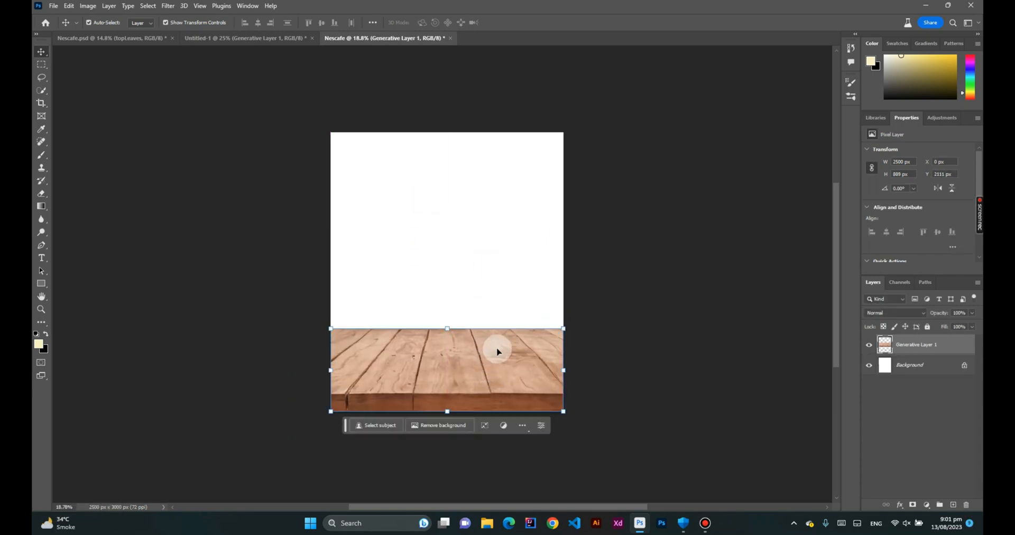
- Add an empty layer above the wooden table and clip it to the table layer
scroll(495, 352, up, 3)
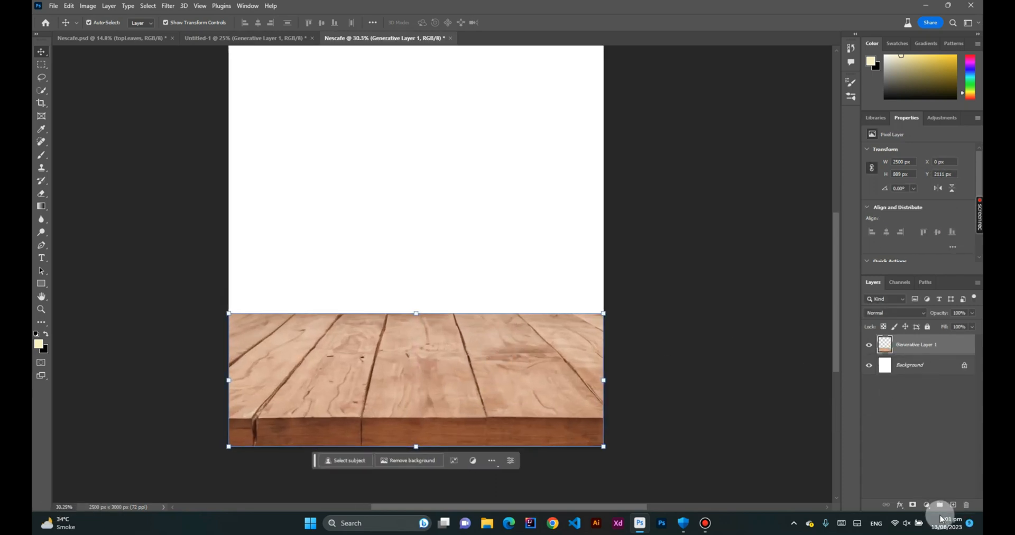
click(935, 507)
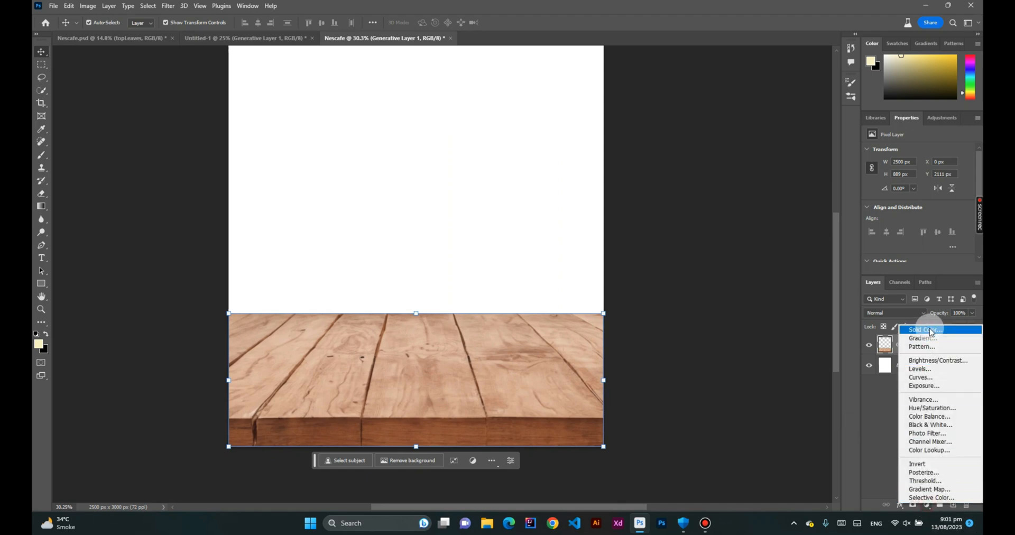
click(884, 422)
click(953, 505)
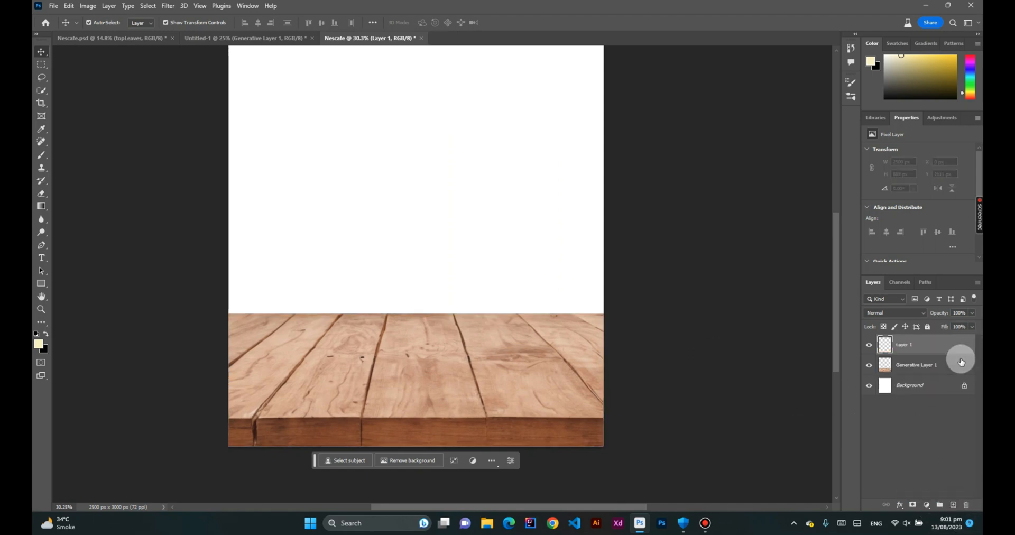
right_click(911, 344)
click(860, 116)
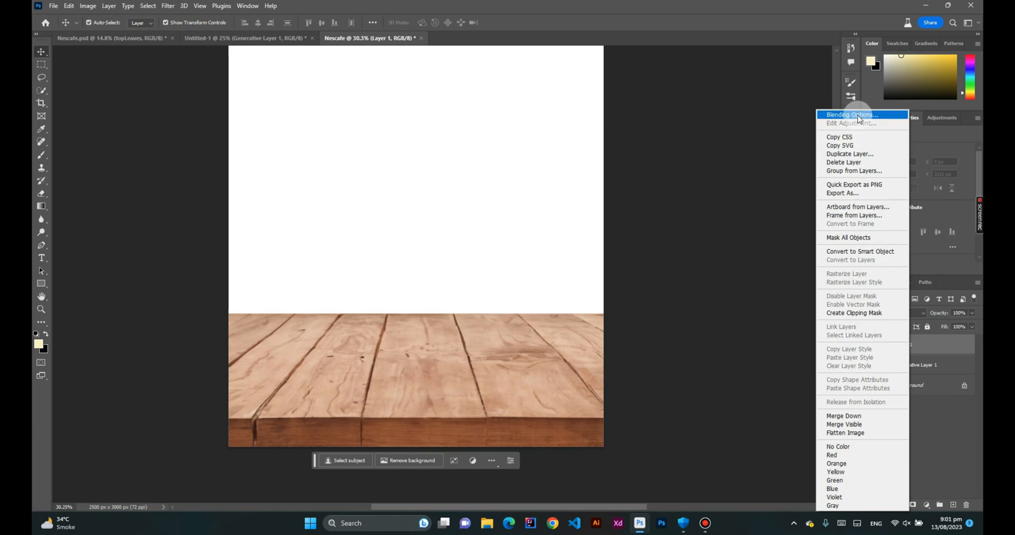
click(873, 313)
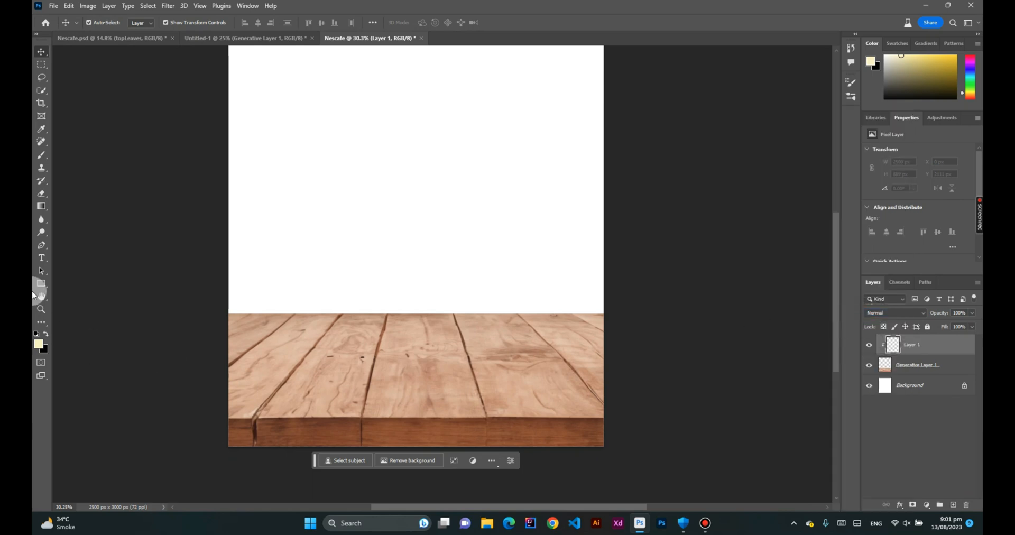
- Choose the Brush tool, adjust the brush size and make black the foreground color
click(41, 154)
mouse_move(301, 315)
mouse_down()
mouse_move(403, 322)
mouse_move(364, 310)
mouse_move(368, 279)
mouse_up()
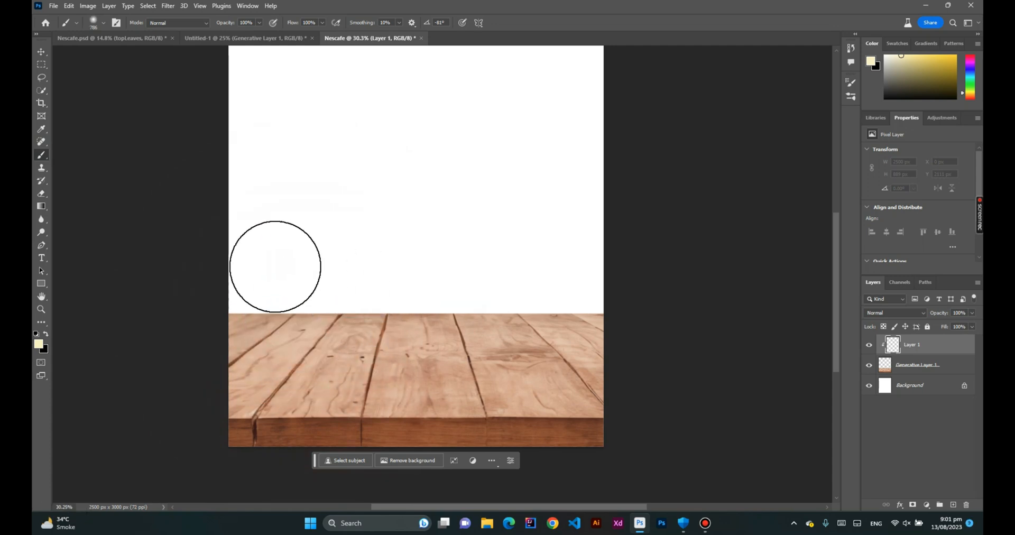
click(45, 335)
- Paint soft black shading along the table's back edge at 79% opacity and 71% flow
drag(215, 301, 658, 304)
key(ctrl+z)
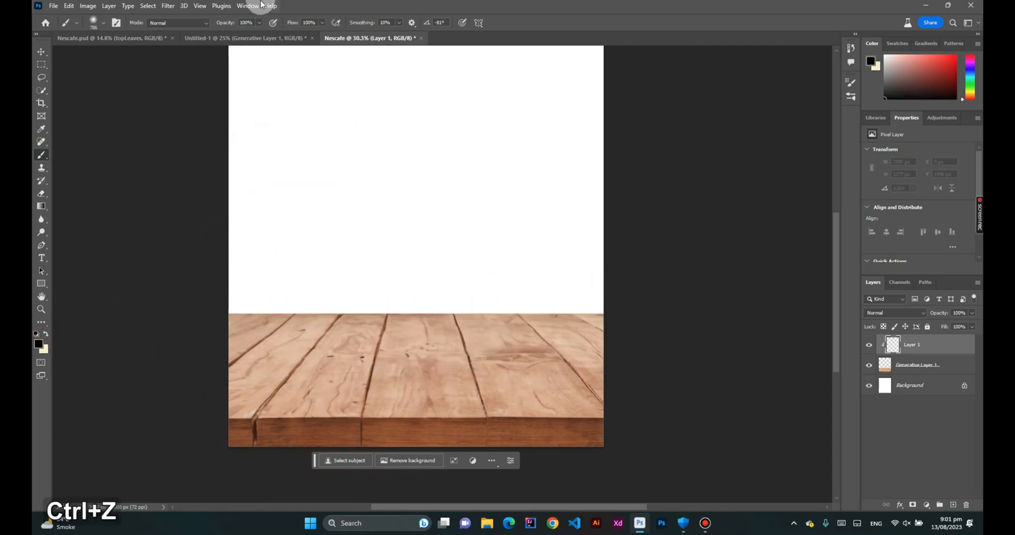
click(261, 24)
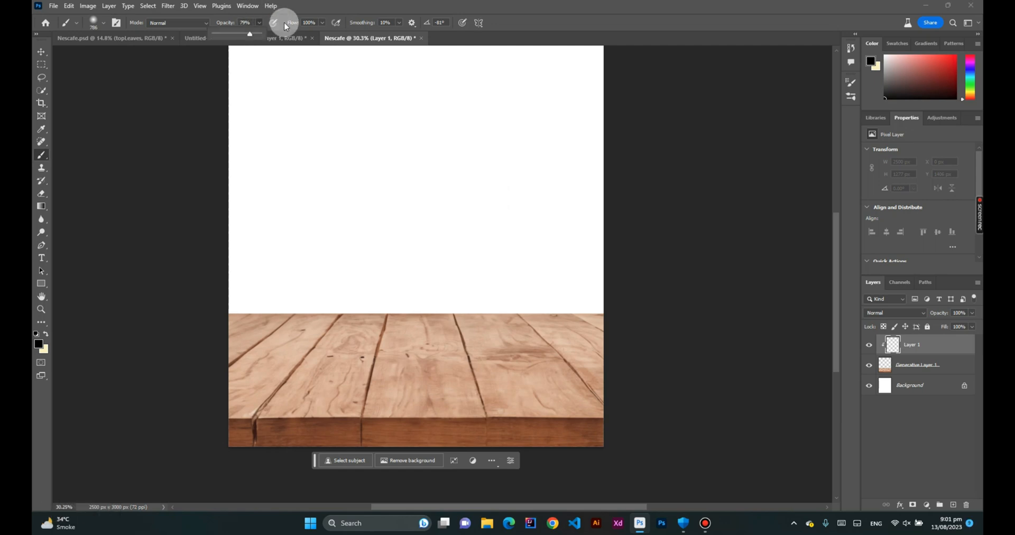
click(322, 23)
drag(310, 35, 307, 34)
mouse_move(207, 274)
mouse_down()
mouse_move(290, 295)
mouse_move(657, 294)
mouse_move(693, 286)
mouse_up()
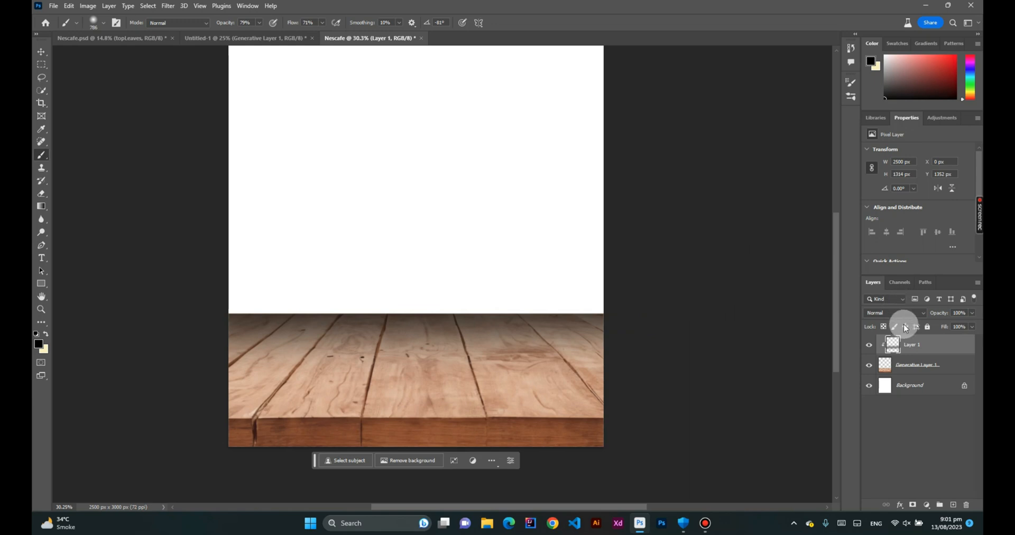
- Set the clipped shading layer's blend mode to Overlay, then compare the table with the shading hidden and shown
click(901, 320)
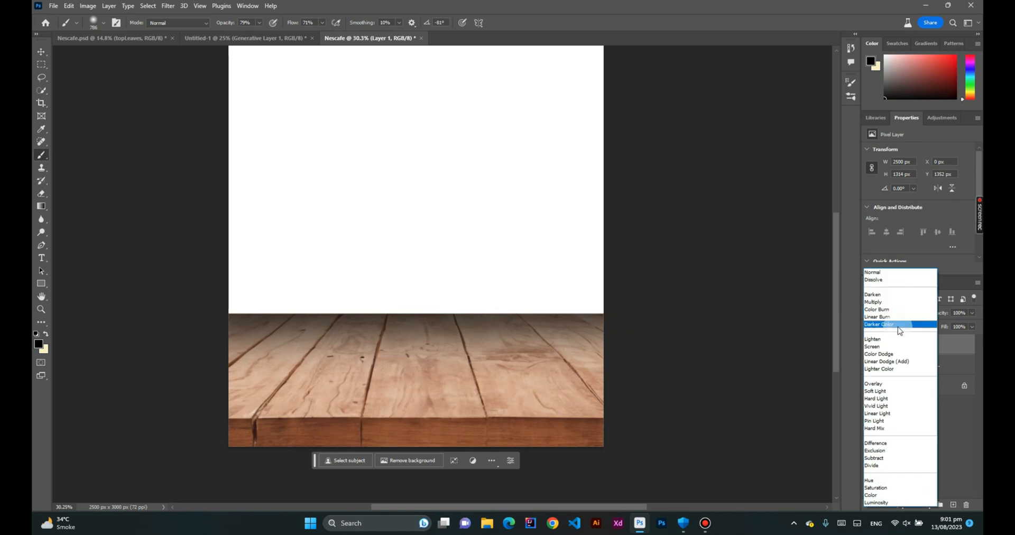
click(890, 385)
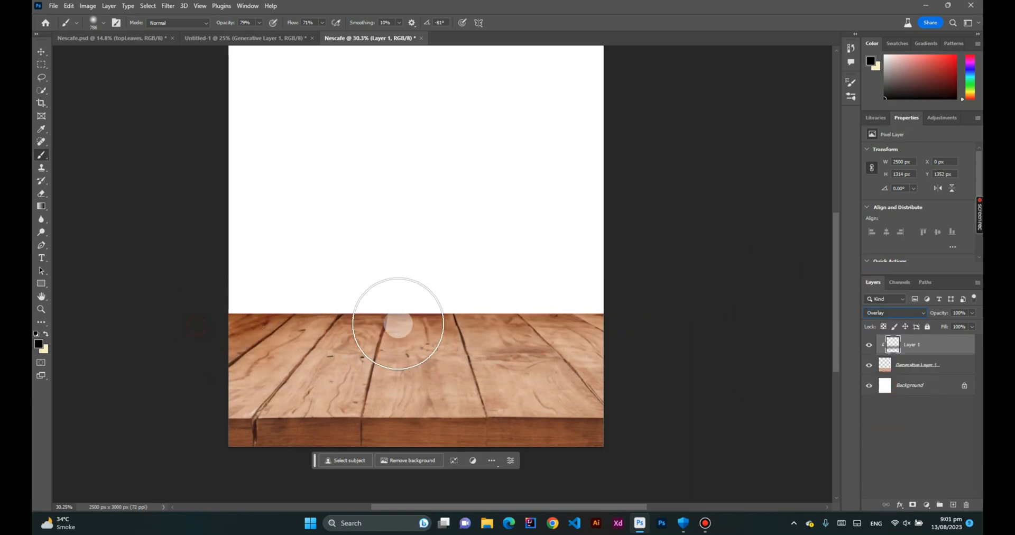
click(42, 51)
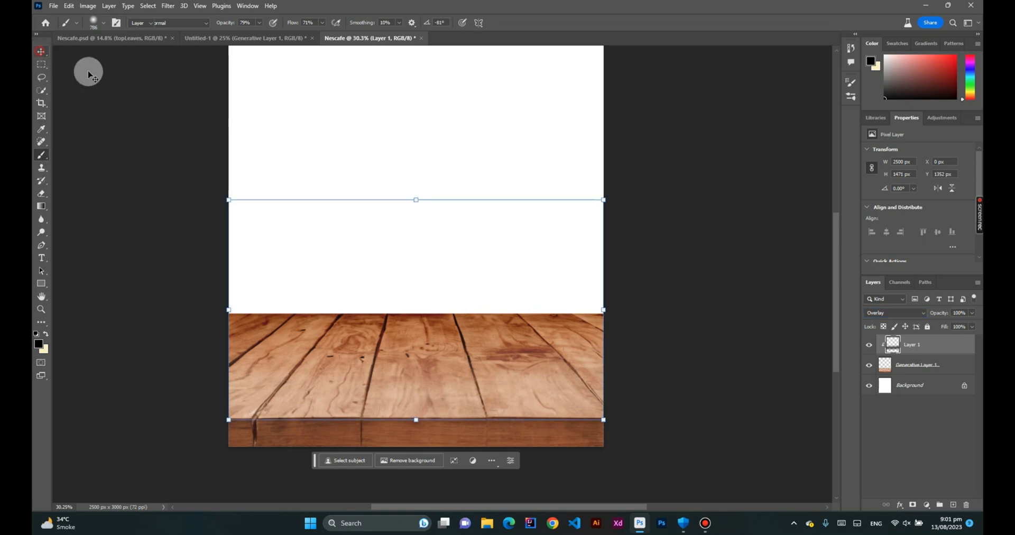
click(870, 344)
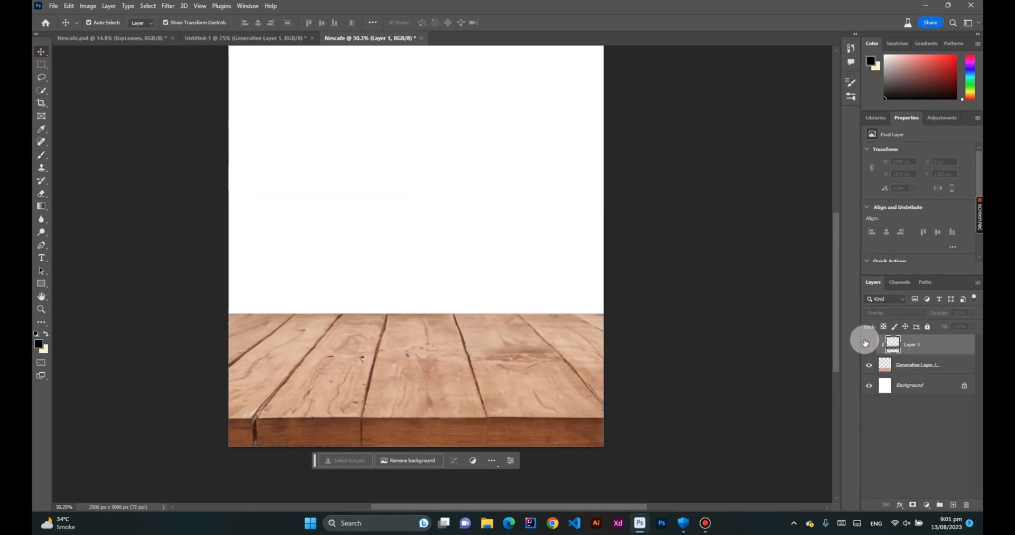
click(870, 344)
- Place the vineyard landscape photo from the Downloads folder into the Nescafe document
scroll(585, 315, down, 1)
scroll(584, 315, down, 2)
drag(673, 307, 626, 303)
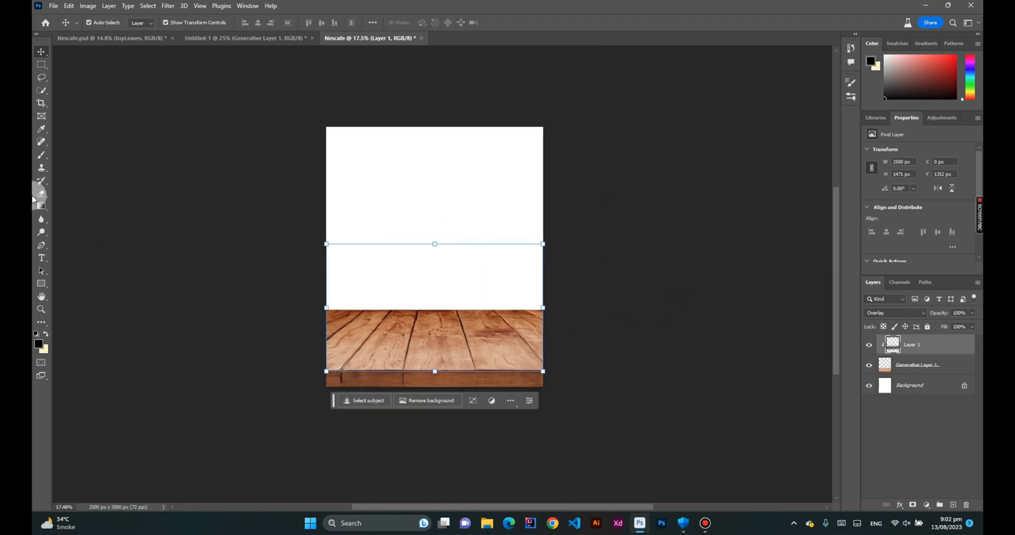
click(229, 451)
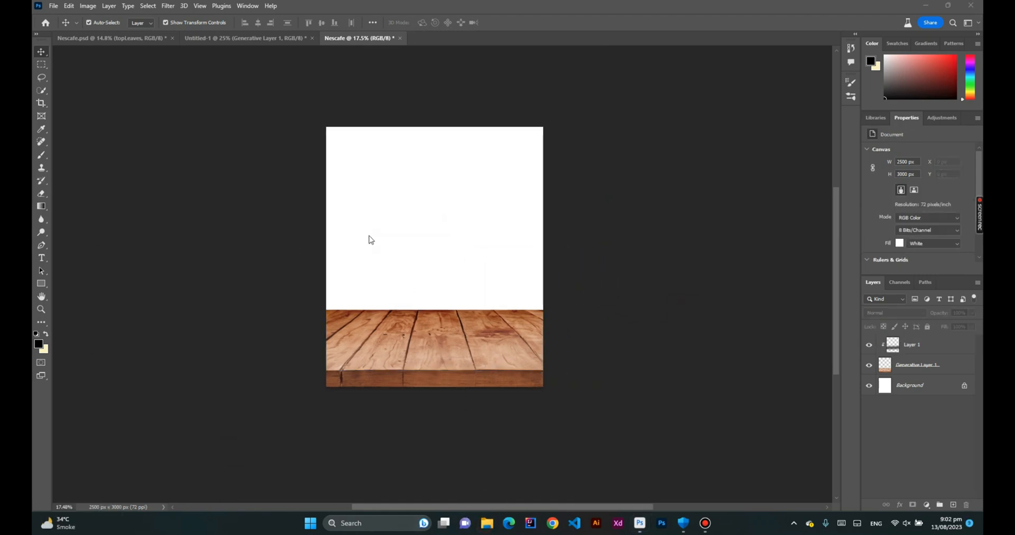
key(super+e)
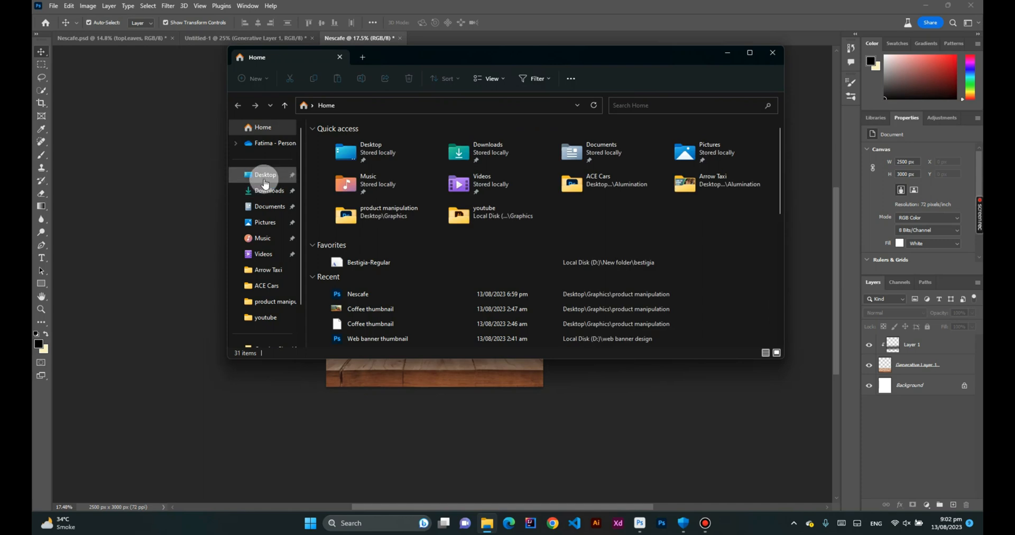
click(270, 194)
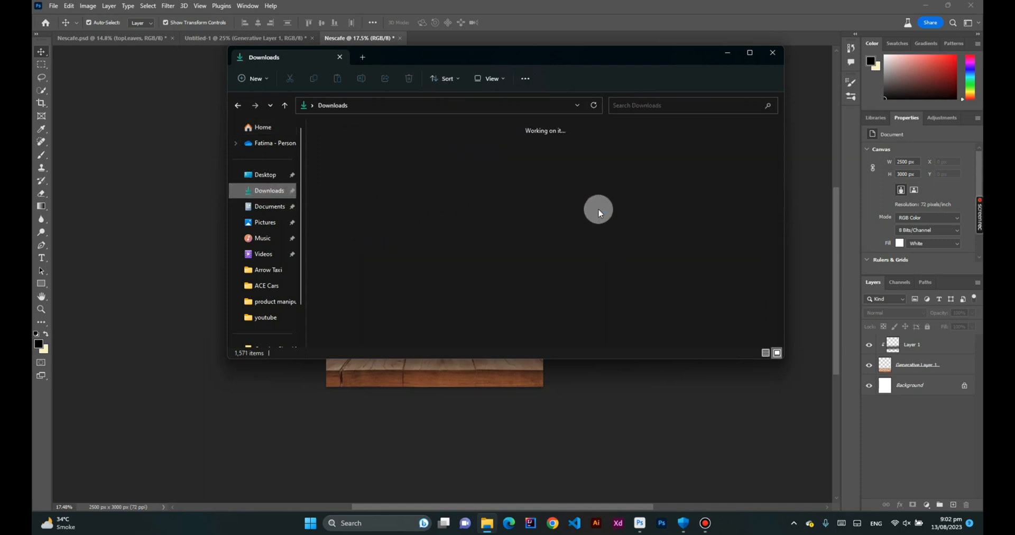
drag(627, 170, 337, 408)
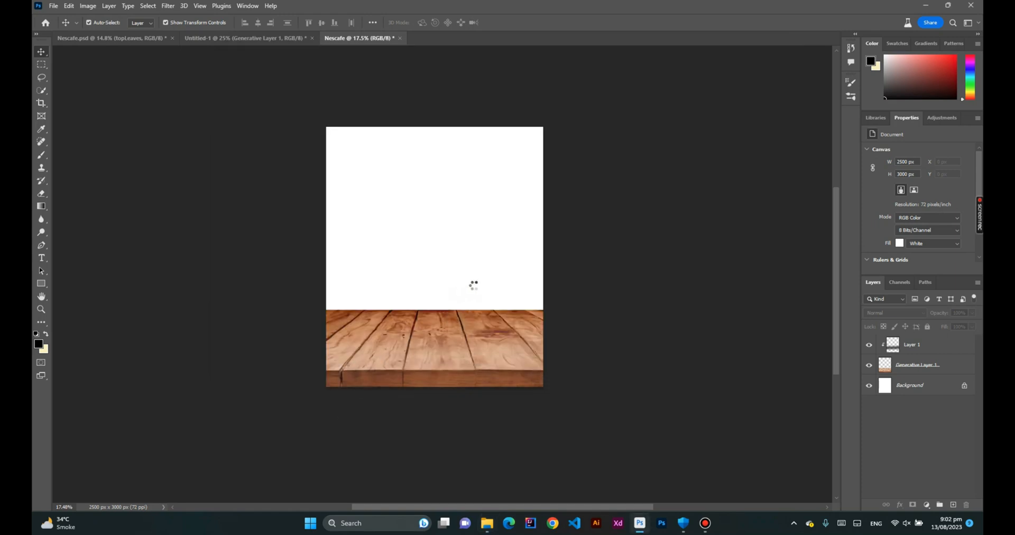
scroll(462, 272, up, 3)
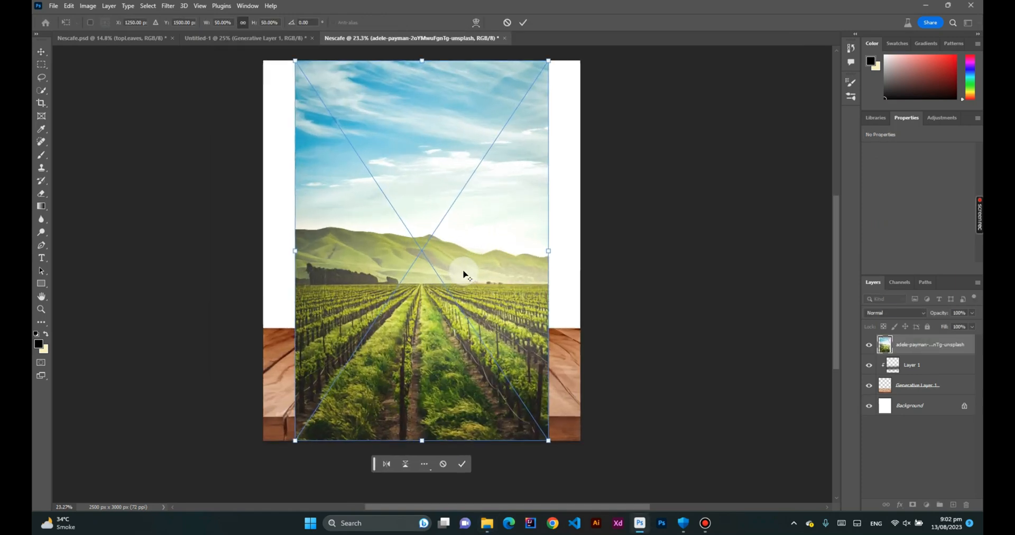
- Enlarge the landscape photo to cover the canvas and position its layer beneath the wooden table
drag(547, 249, 581, 250)
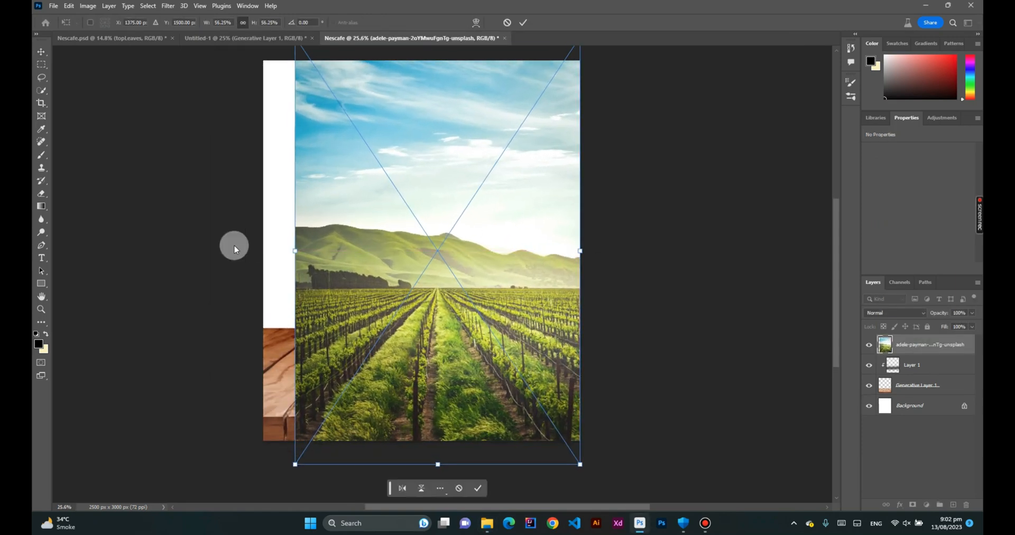
drag(297, 252, 212, 251)
drag(606, 248, 621, 247)
key(ctrl+z)
drag(472, 266, 492, 316)
click(927, 348)
drag(938, 392, 936, 391)
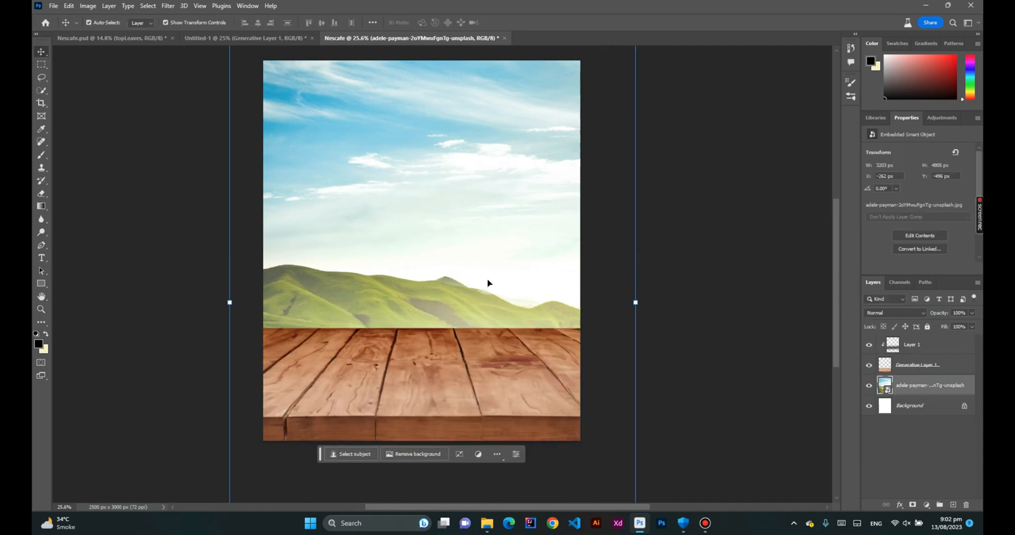
- Scale the landscape photo down to about 2762 px wide and move it up until the vineyard rows meet the table
drag(635, 302, 580, 302)
drag(472, 279, 476, 243)
click(523, 22)
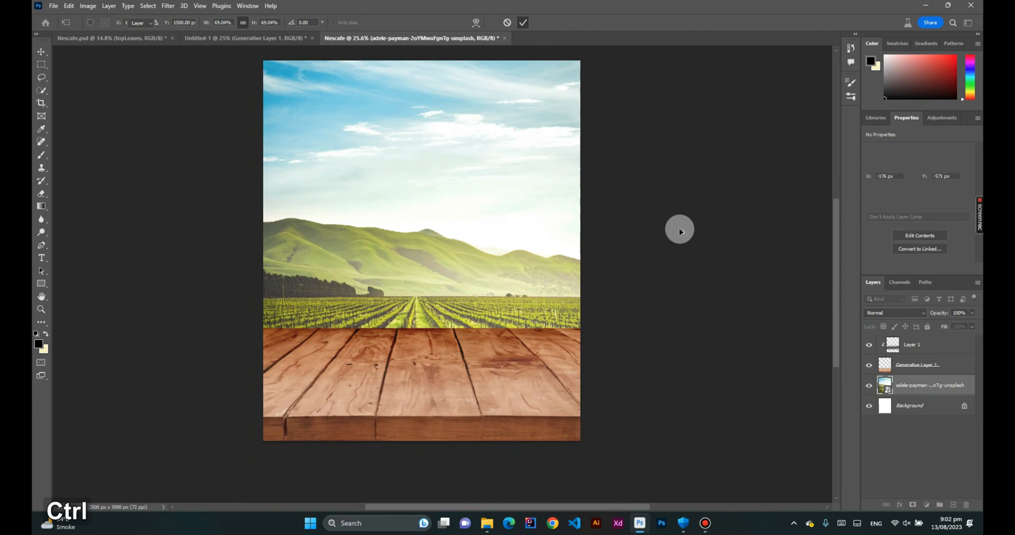
- Add a new layer above the table shading and paint a black shadow across the vineyard with a 1170 px brush
key(ctrl+minus)
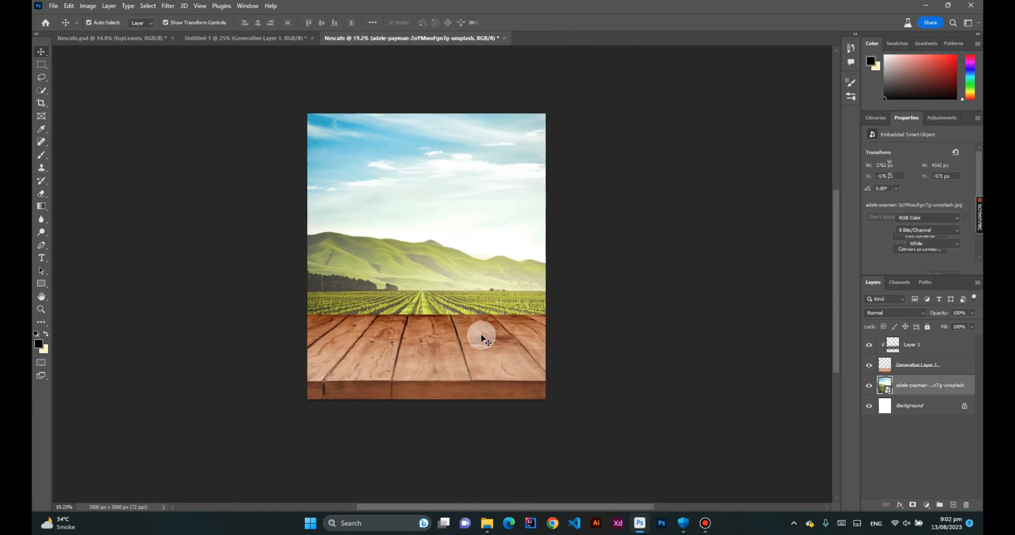
click(480, 335)
click(955, 505)
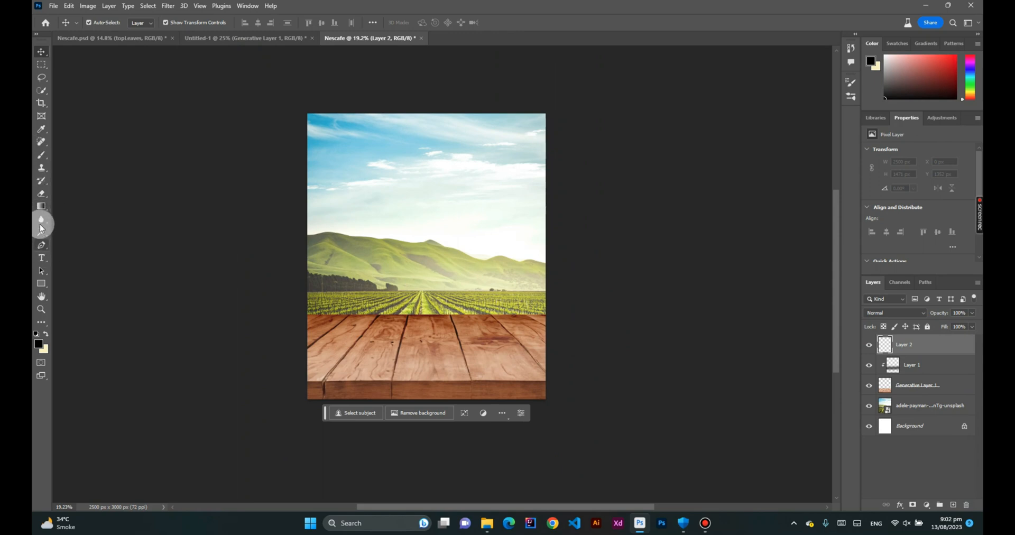
click(37, 154)
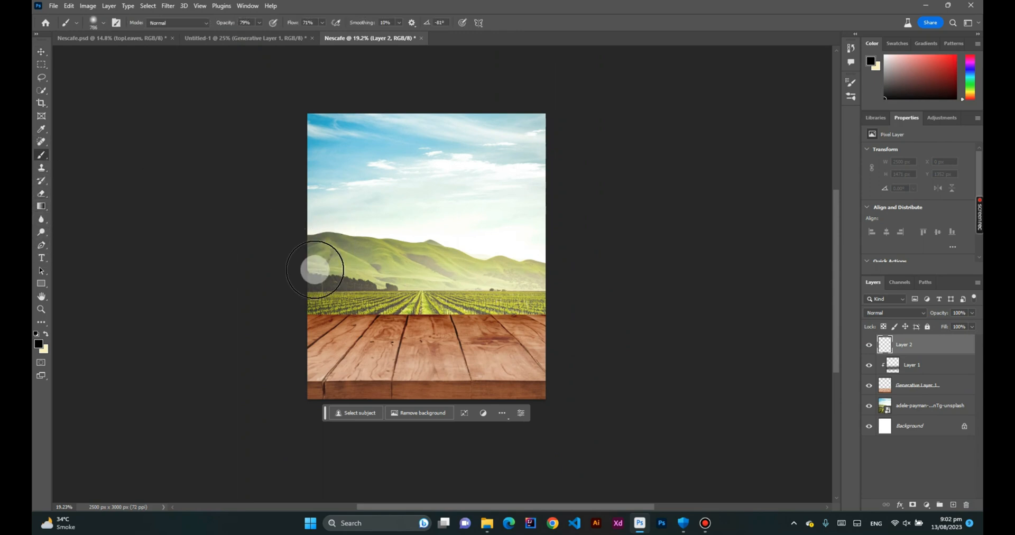
key(alt)
drag(321, 315, 597, 312)
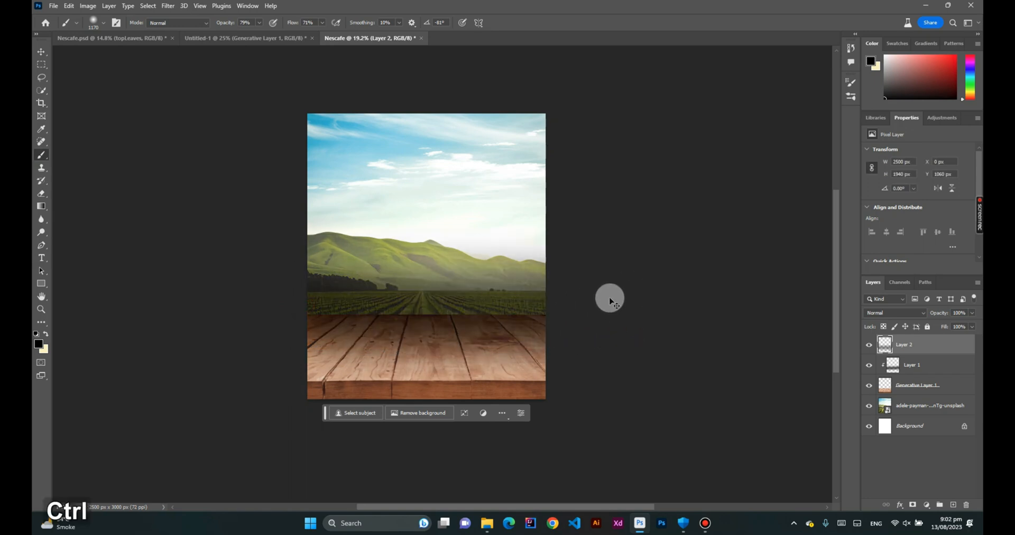
key(ctrl+z)
- Try moving the shadow layer beneath the wooden table, setting it to Overlay and painting more black along the vineyard's lower edge
drag(947, 345, 950, 405)
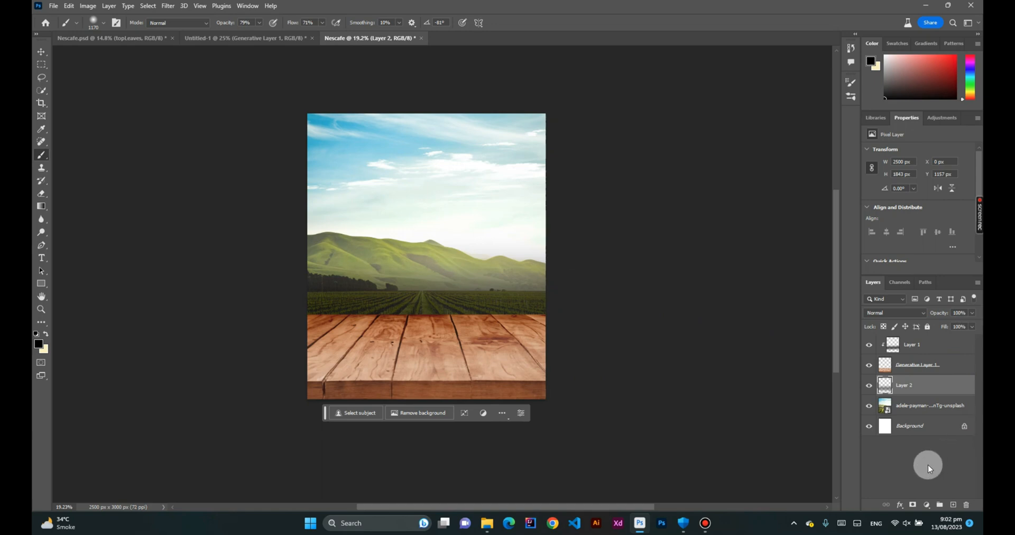
click(909, 315)
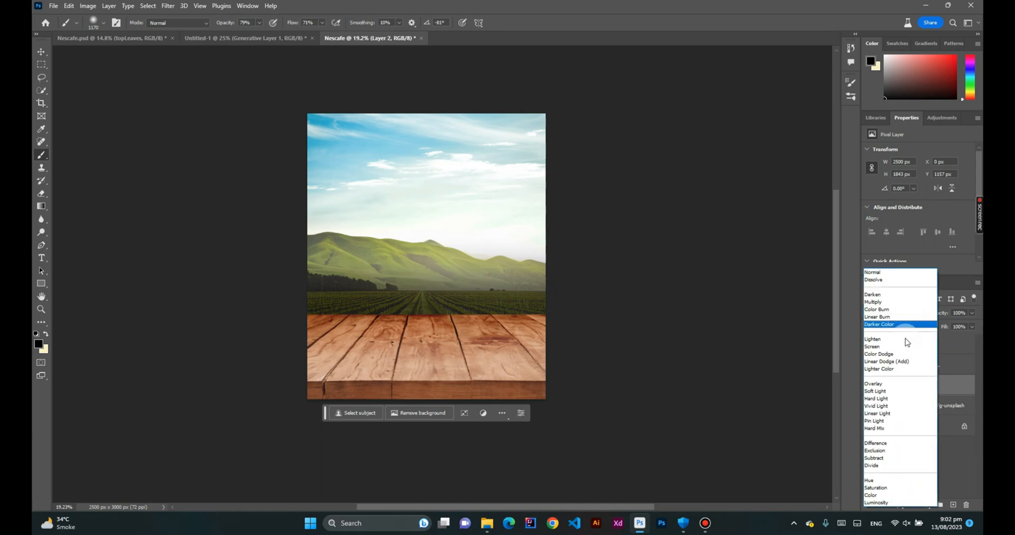
click(899, 385)
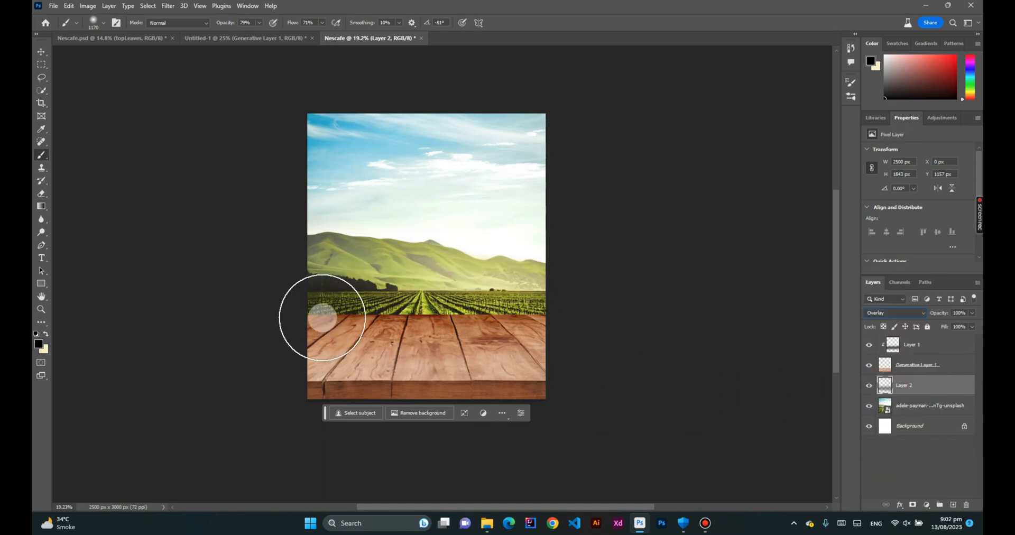
drag(489, 313, 535, 315)
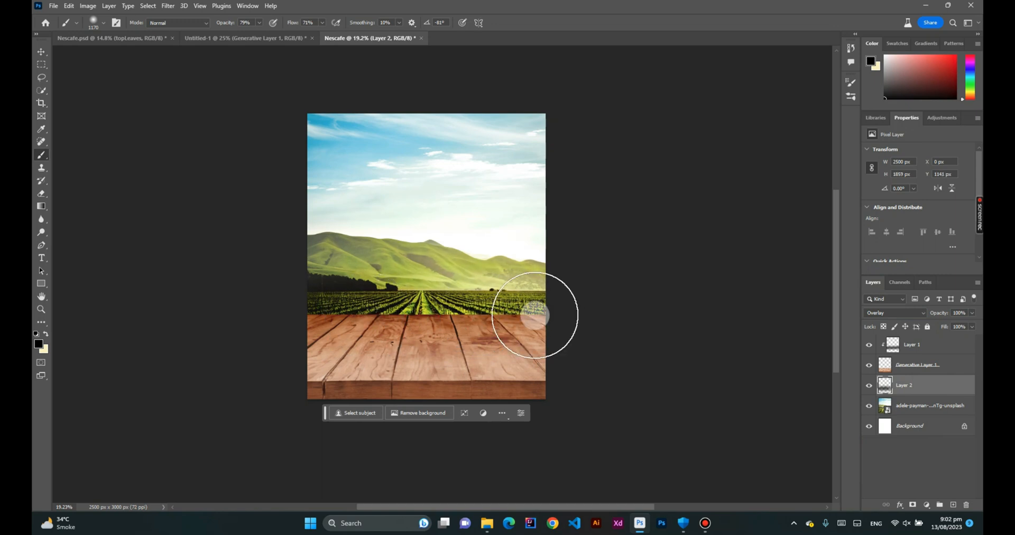
- Compare the vineyard with and without the Overlay shadow layer, and delete that layer
click(869, 384)
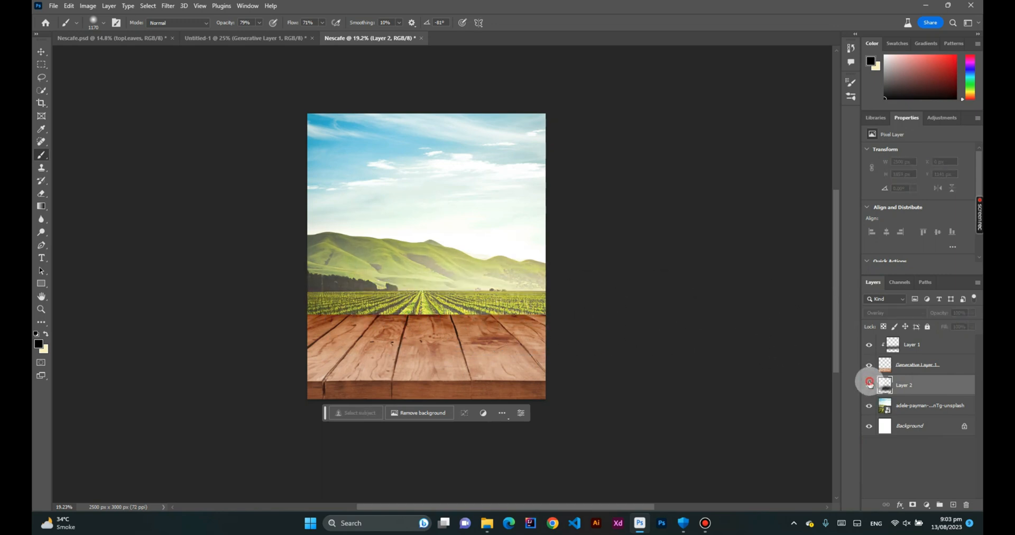
click(871, 384)
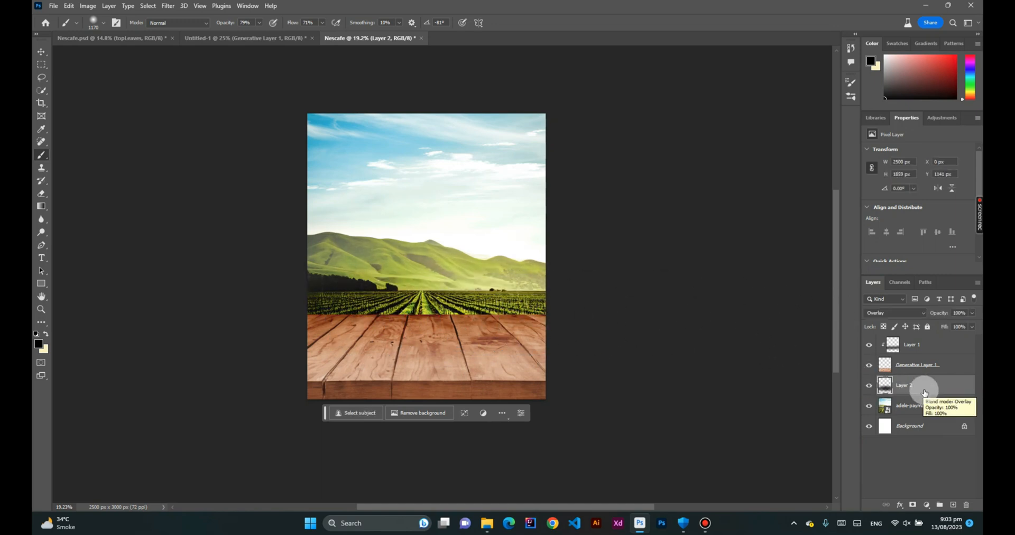
key(Delete)
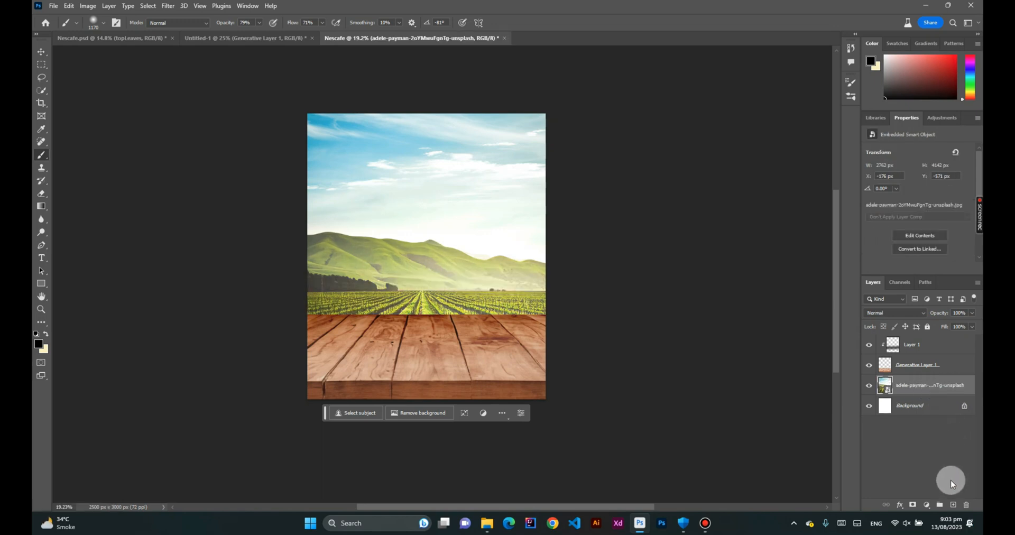
- Paint a softer black shadow across the vineyard on an empty layer beneath the table, using 43% brush opacity and 39% flow
key(ctrl+z)
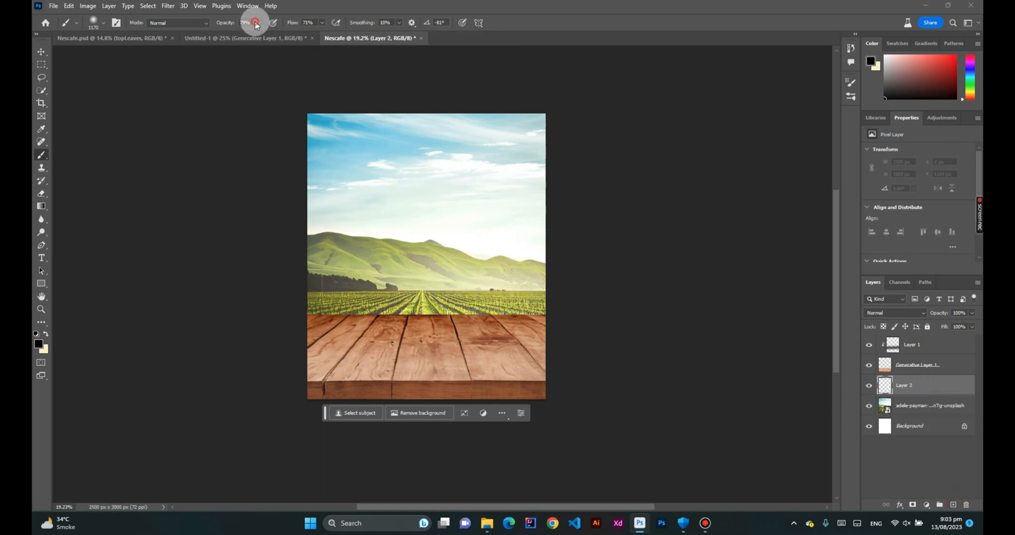
drag(317, 35, 308, 33)
mouse_move(316, 314)
mouse_down()
mouse_move(562, 320)
mouse_move(358, 317)
mouse_up()
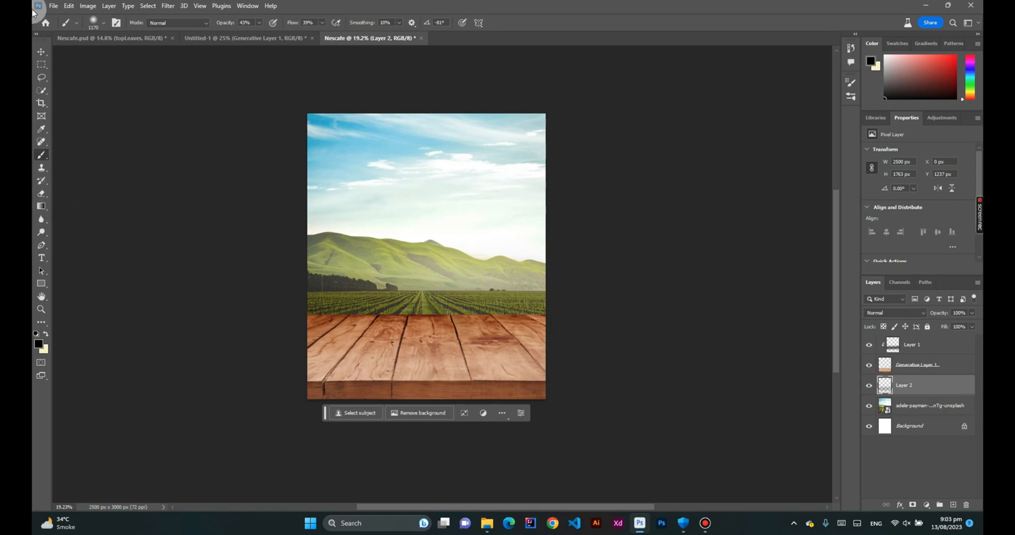
- Lower the vineyard shadow layer's opacity to 71% and deselect it
click(42, 52)
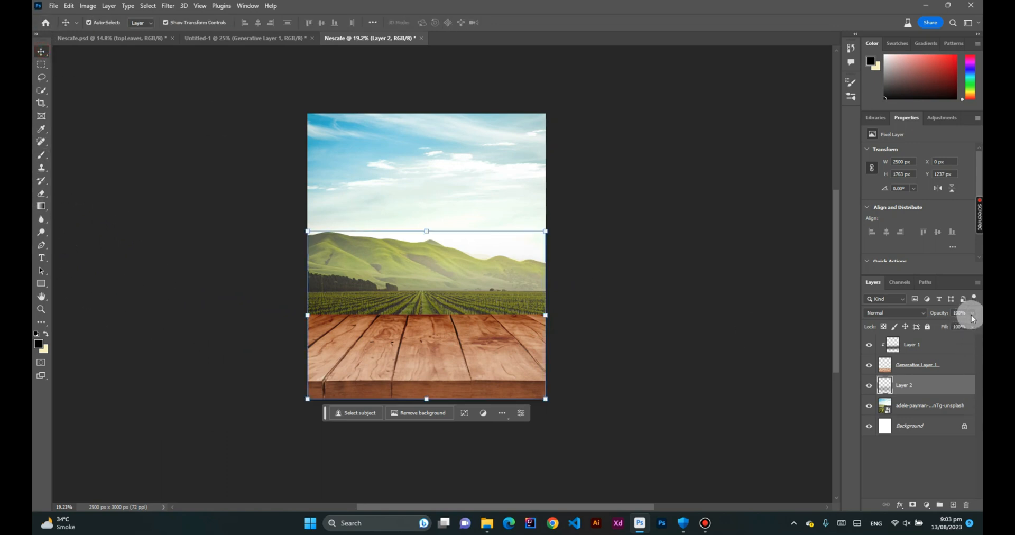
click(956, 324)
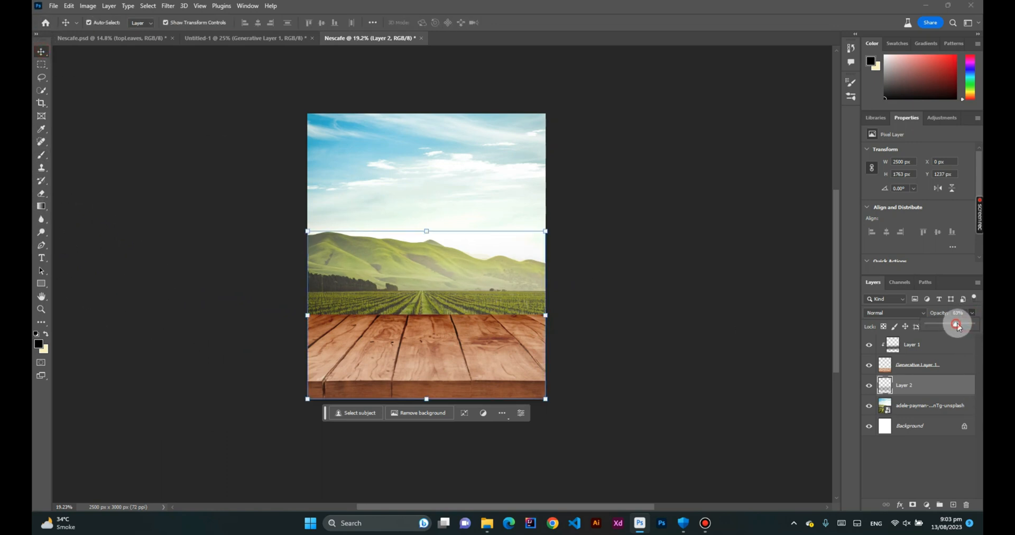
click(735, 324)
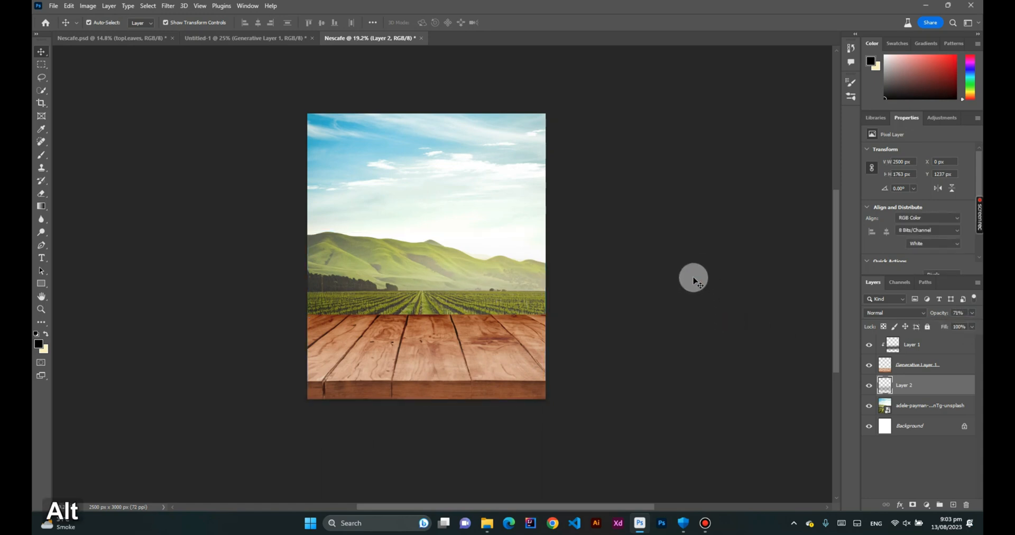
- In the Untitled-1 document, hide the wooden table layer, show the Nescafe Bottle layer and select the bottle for copying
scroll(661, 269, down, 2)
click(278, 36)
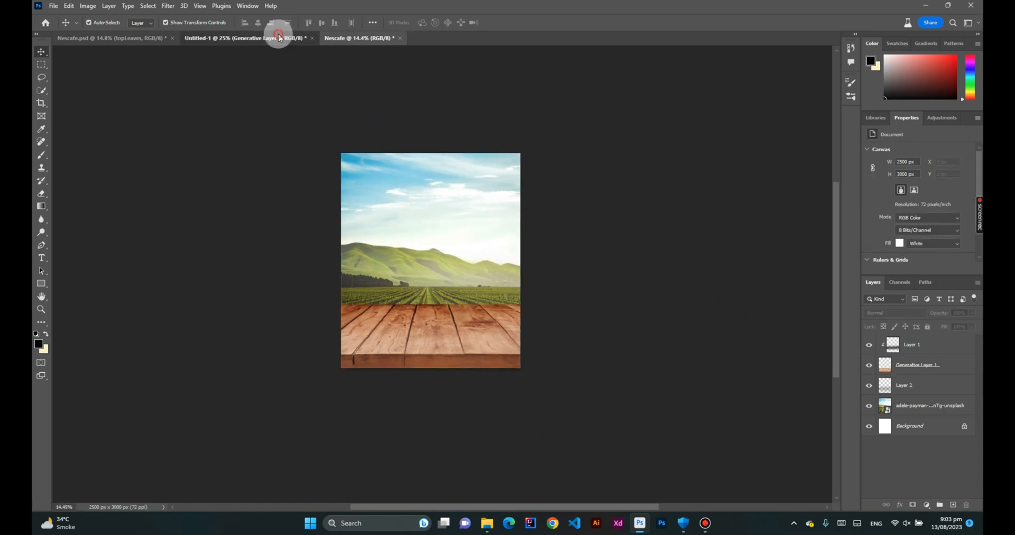
click(338, 230)
click(506, 401)
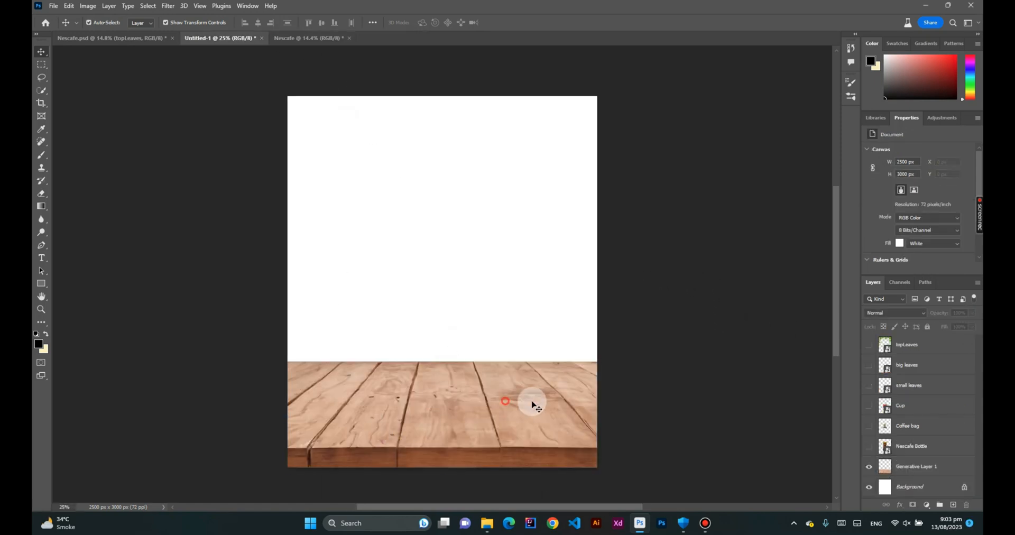
click(869, 466)
click(869, 445)
click(408, 304)
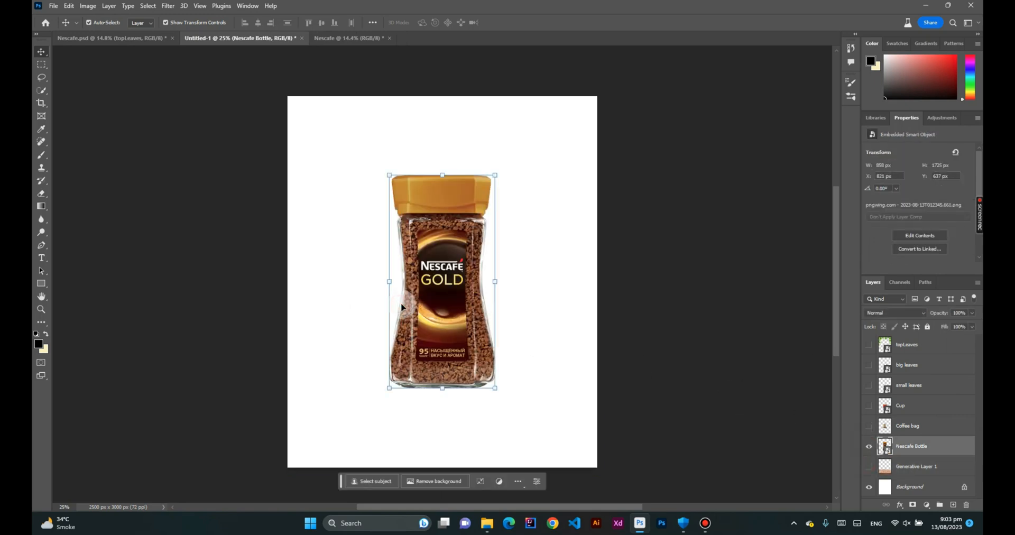
- Paste the bottle into the Nescafe document and stand it on the wooden table at X 821 px, Y 740 px
click(349, 37)
key(ctrl+v)
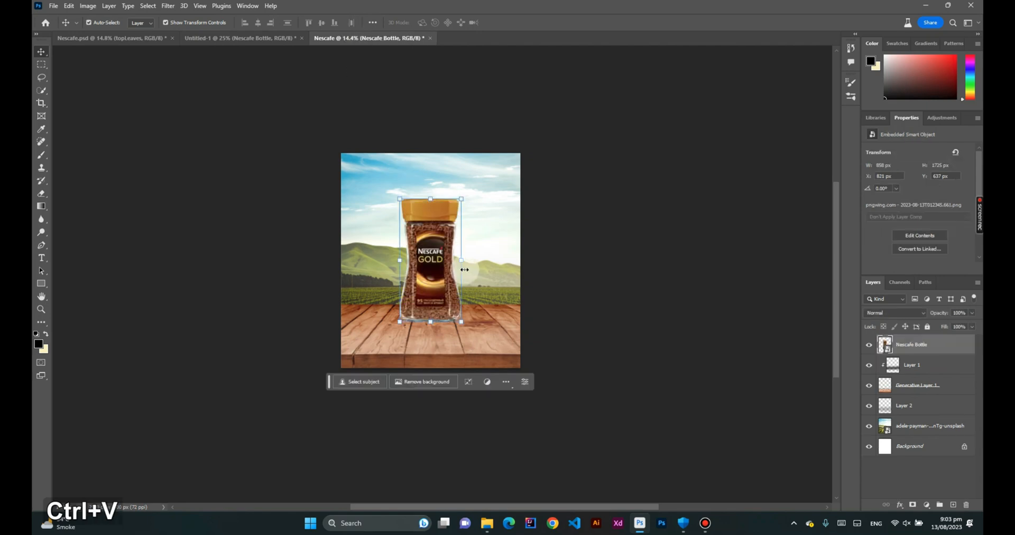
scroll(445, 289, up, 2)
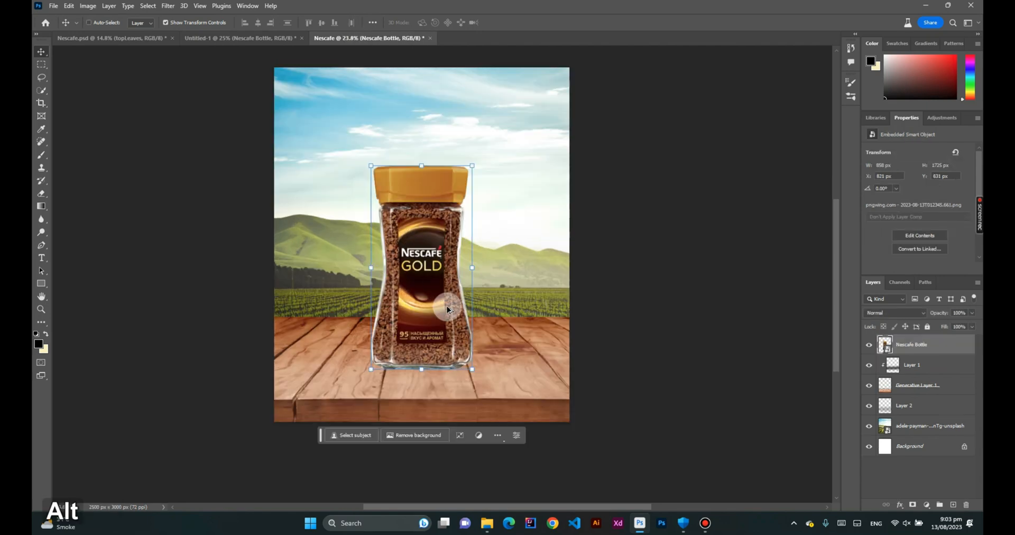
drag(438, 269, 432, 260)
click(742, 331)
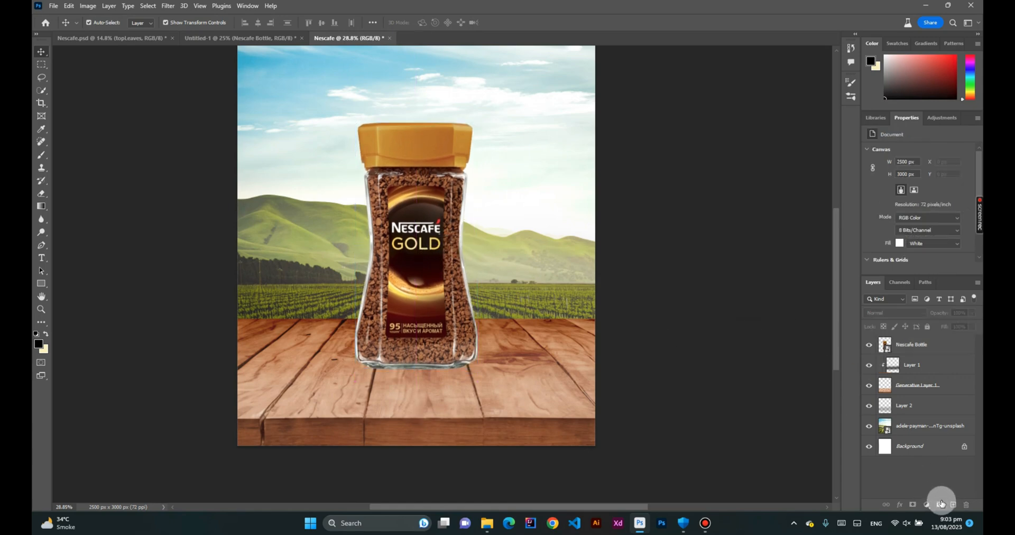
- Paint a flat elliptical black shadow under the bottle on a new layer with 72% brush opacity and 60% flow, and set it to Overlay
click(924, 372)
click(954, 505)
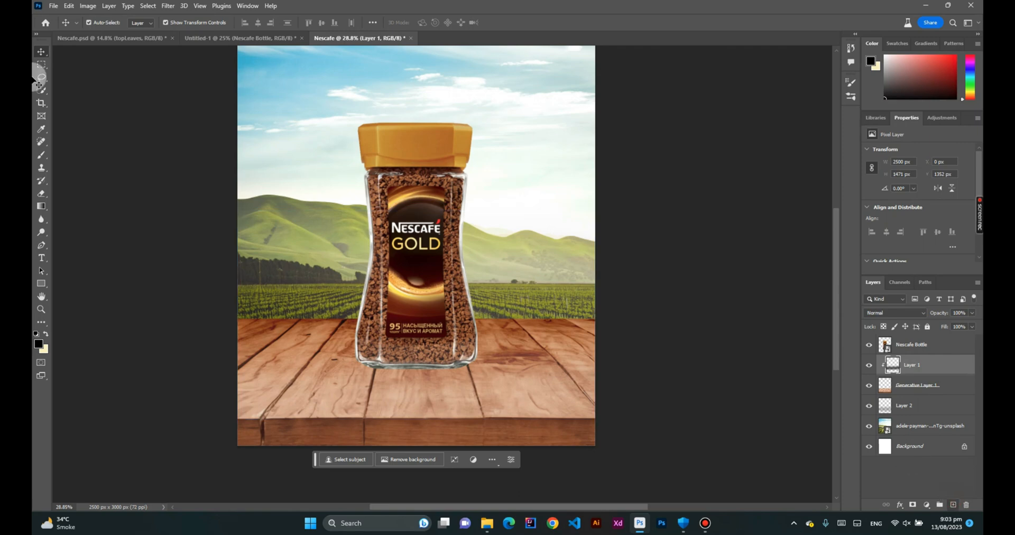
click(41, 131)
click(41, 156)
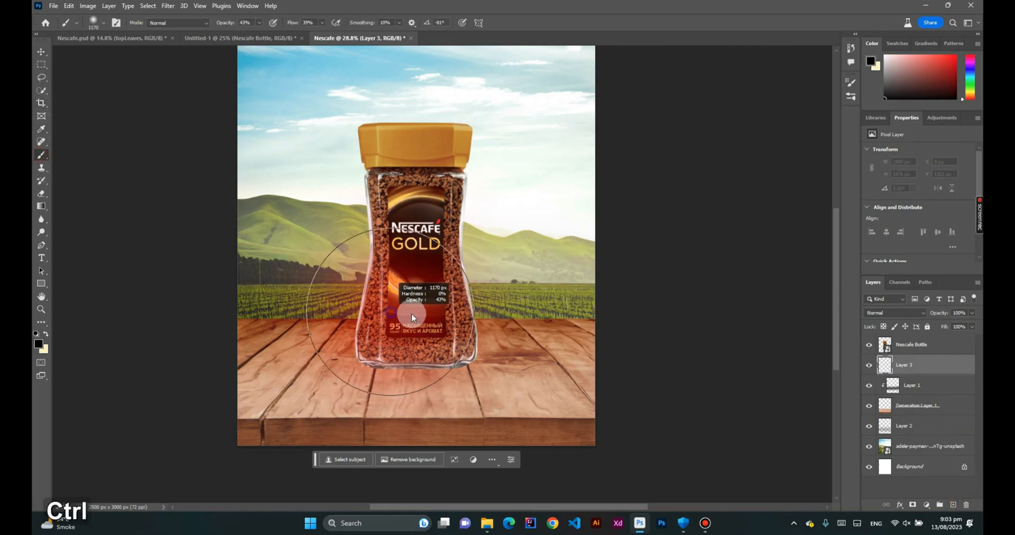
right_click(431, 318)
click(540, 405)
drag(361, 322, 337, 322)
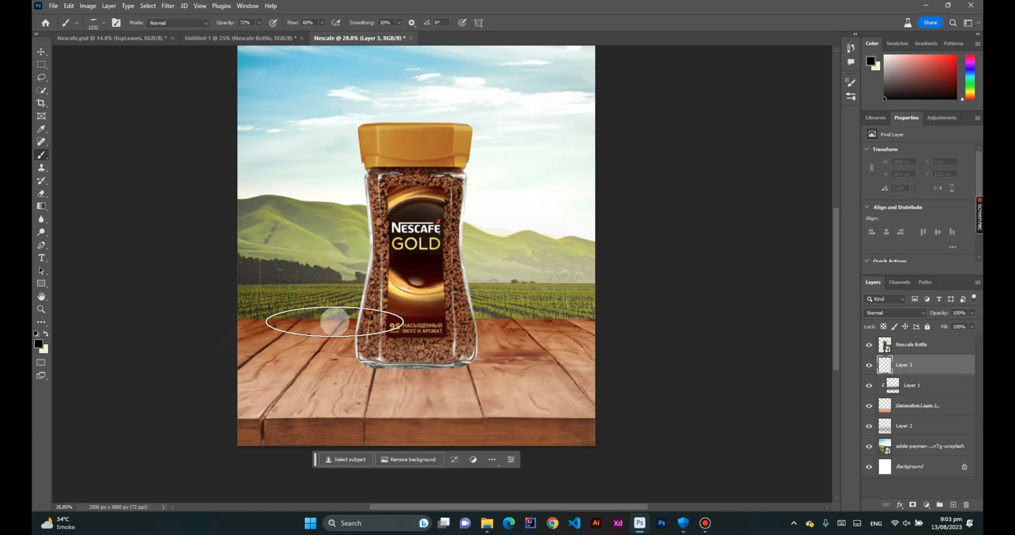
click(414, 361)
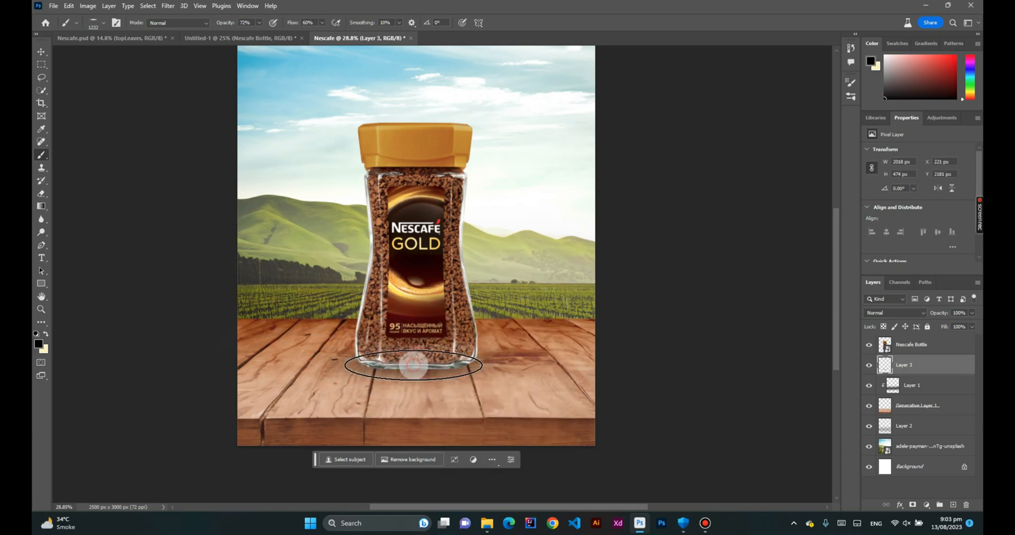
click(887, 317)
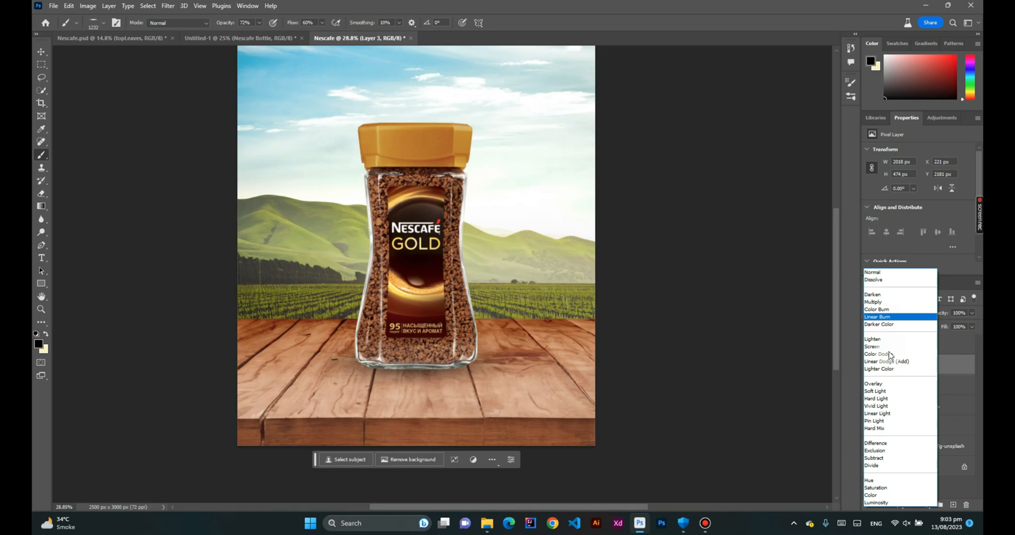
click(894, 384)
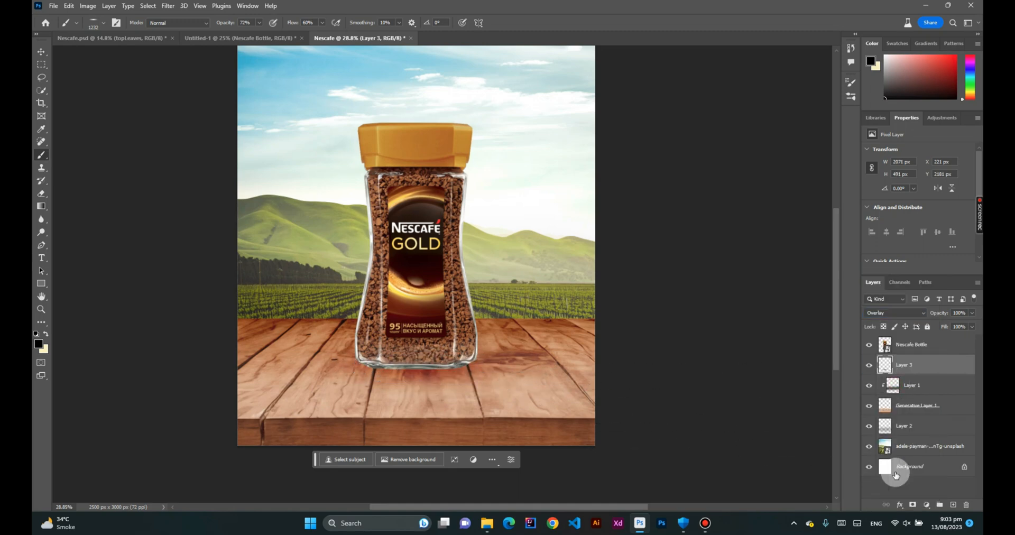
- Add another layer beneath the bottle and paint a second flat black shadow around its base with the 1170 px elliptical brush
click(955, 507)
alt+right_click(423, 373)
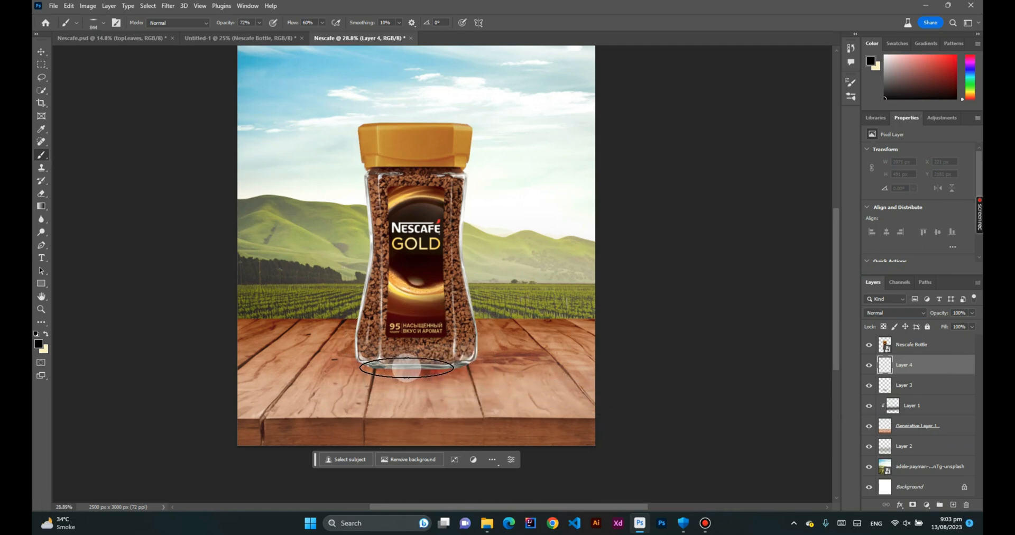
right_click(415, 361)
right_click(395, 349)
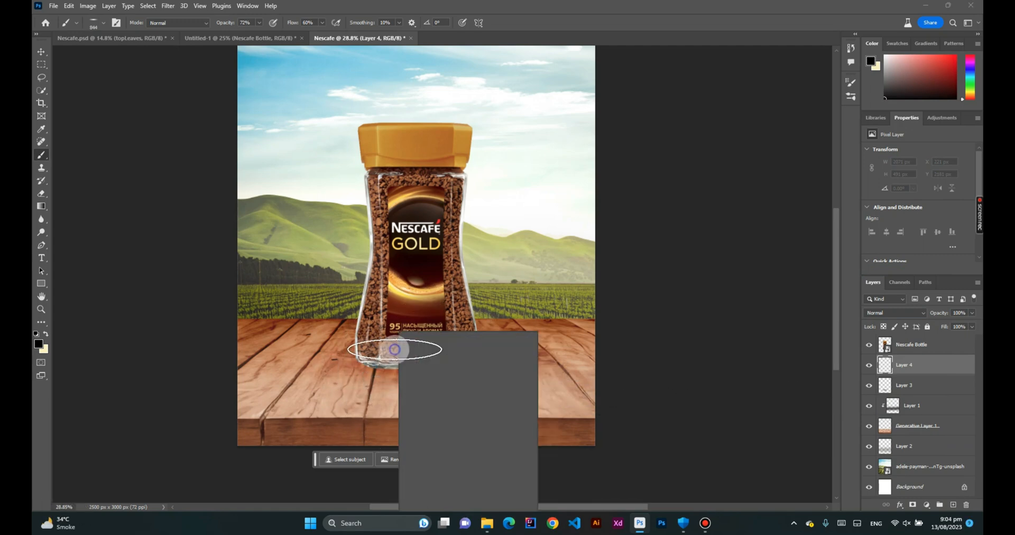
right_click(362, 344)
click(359, 299)
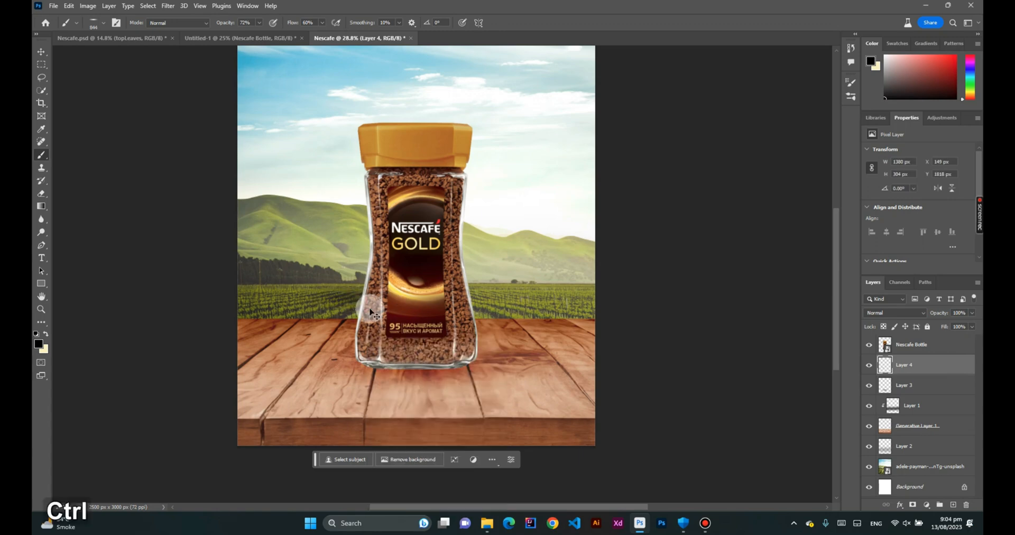
drag(401, 352, 427, 356)
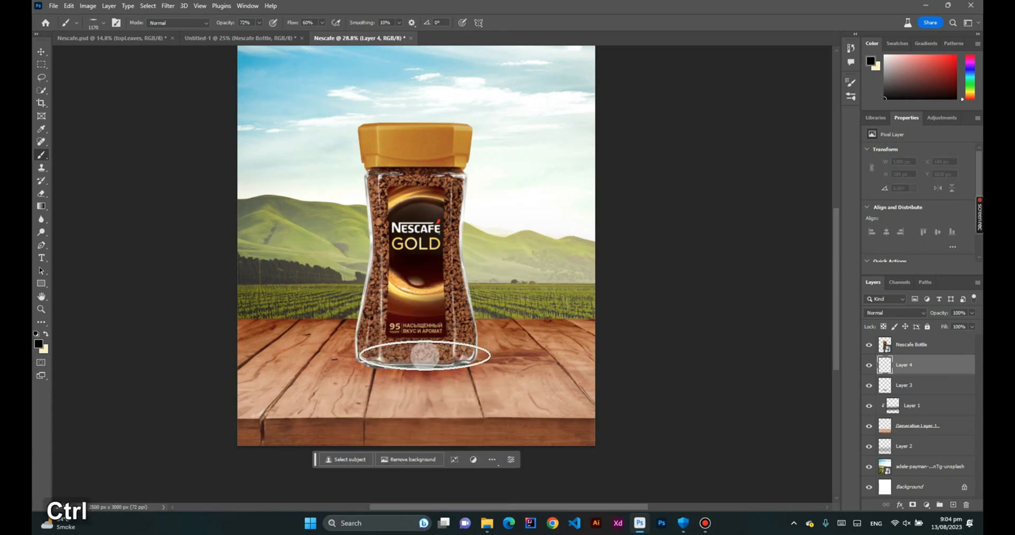
- Paint a tight black contact shadow along the bottle's bottom edge with a smaller elliptical brush at 72% opacity and 75% flow
scroll(430, 363, up, 5)
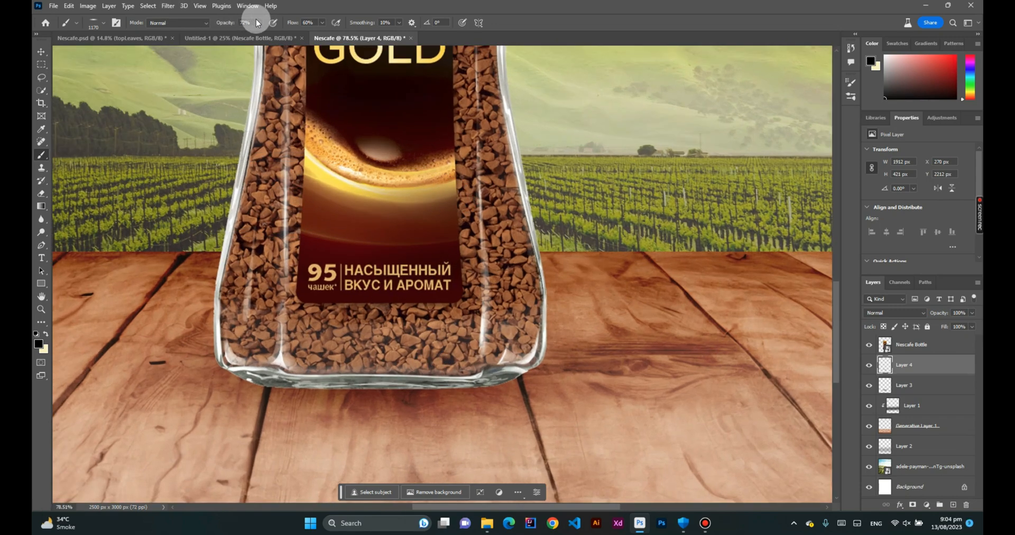
drag(325, 31, 330, 33)
mouse_move(361, 333)
mouse_down()
mouse_move(225, 313)
mouse_move(235, 365)
mouse_move(287, 388)
mouse_move(472, 388)
mouse_move(550, 370)
mouse_up()
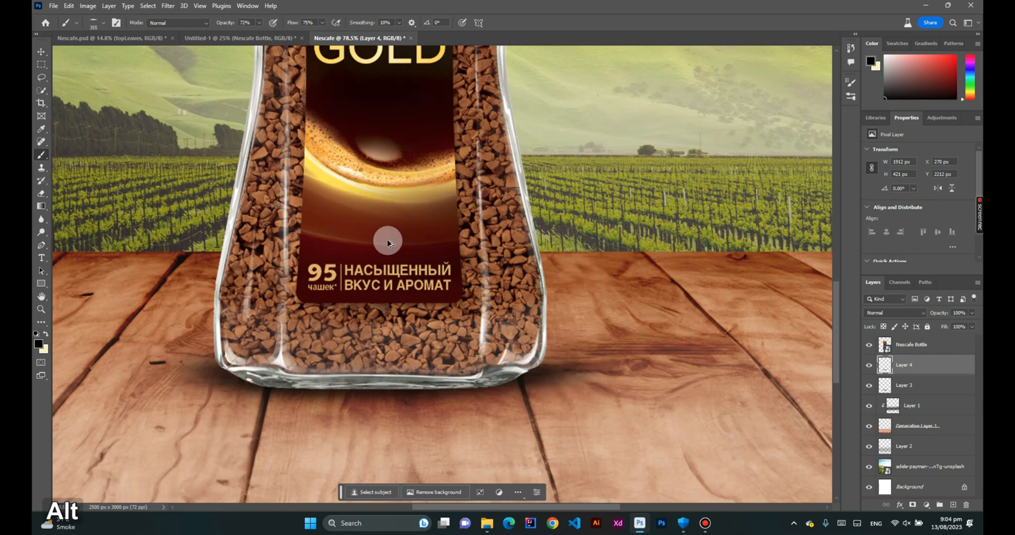
scroll(389, 236, down, 5)
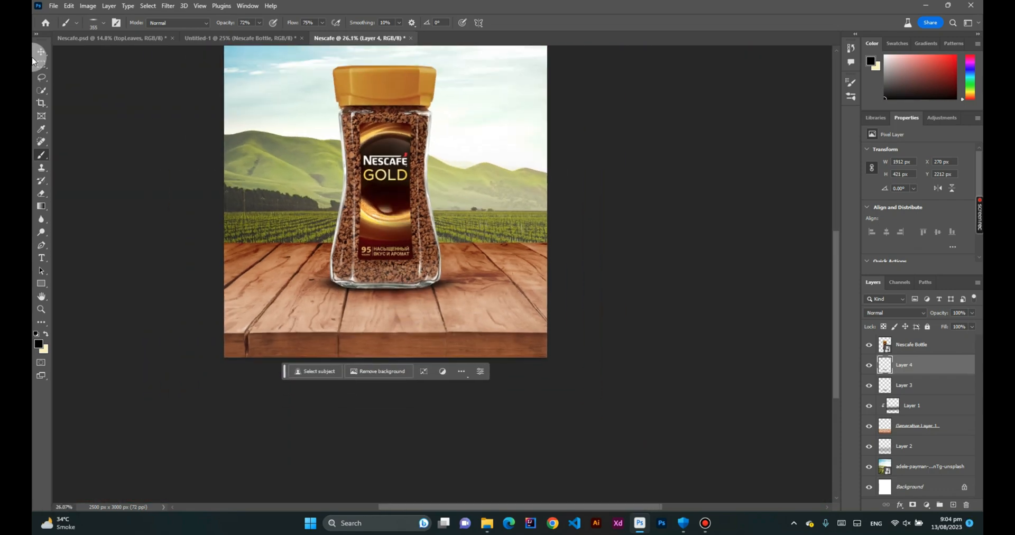
- Add a new layer above the Nescafe Bottle layer and clip it to the bottle
key(space)
drag(526, 204, 534, 260)
click(373, 245)
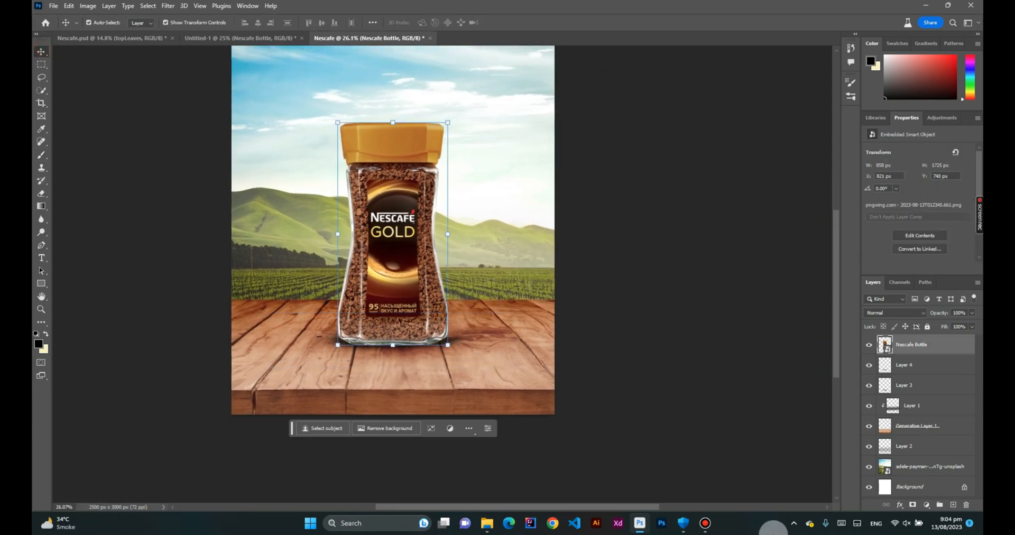
click(955, 505)
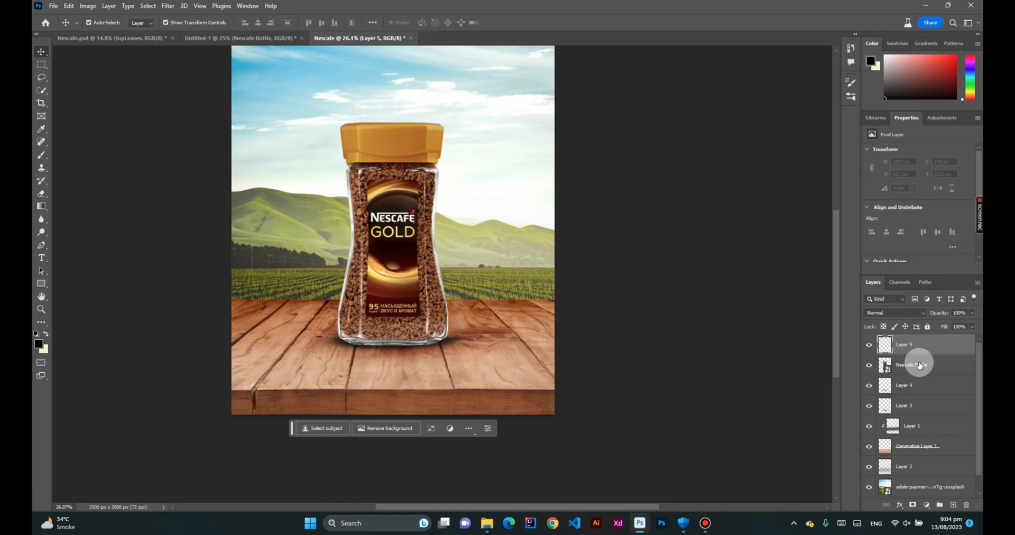
right_click(916, 350)
click(882, 314)
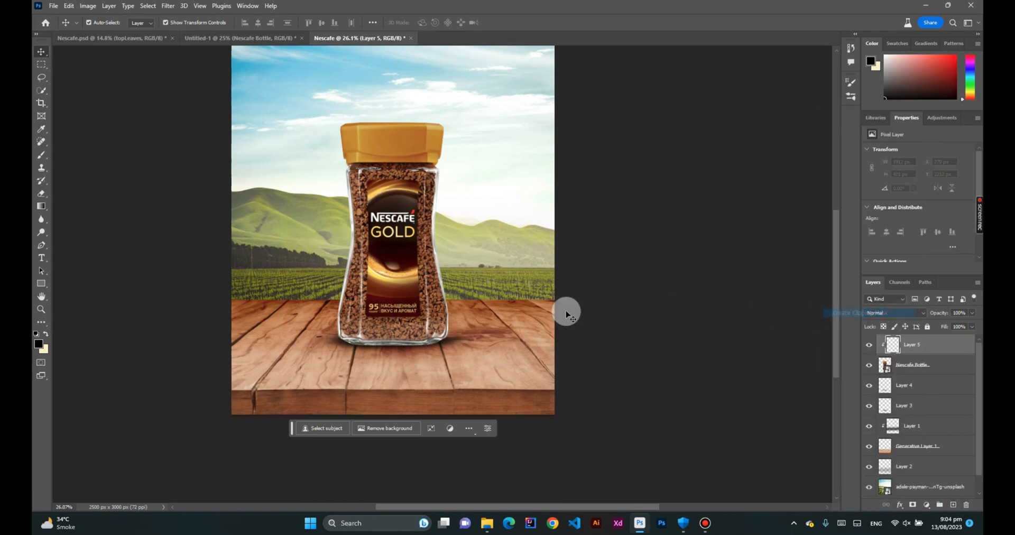
- Shade the lower part of the bottle in black on the clipped layer with a soft round brush at 43% opacity and 39% flow
click(51, 156)
right_click(408, 244)
click(446, 323)
click(442, 328)
drag(286, 313, 341, 319)
mouse_move(410, 320)
mouse_down()
mouse_move(443, 318)
mouse_move(295, 306)
mouse_up()
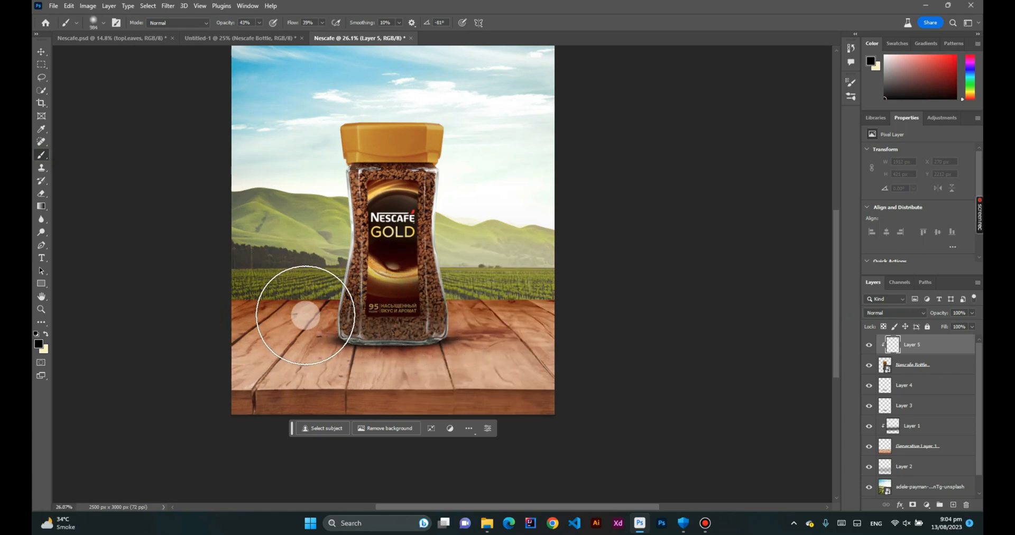
- Set the clipped shading layer's blend mode to Overlay and paint more black shading over the lower part of the bottle
click(884, 316)
click(898, 384)
mouse_move(419, 328)
mouse_down()
mouse_move(454, 318)
mouse_move(283, 317)
mouse_move(503, 323)
mouse_up()
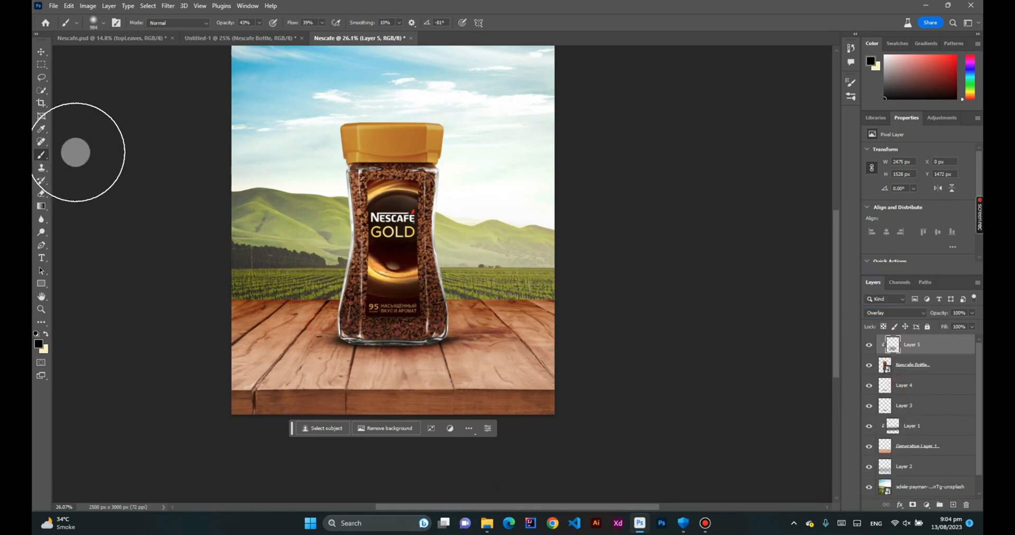
click(40, 51)
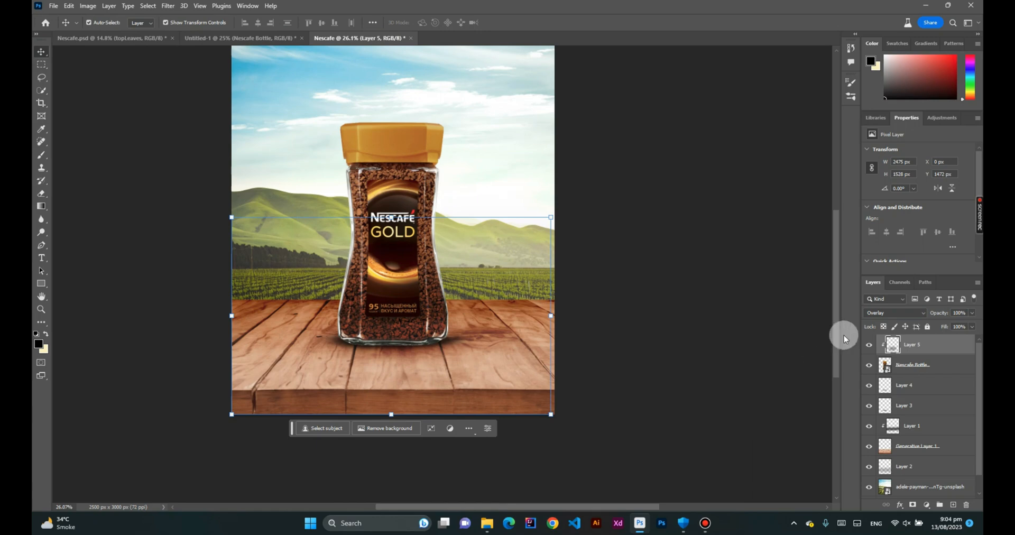
- Add a new layer above the shading layer, clip it to the bottle and set its blend mode to Linear Dodge (Add)
click(957, 505)
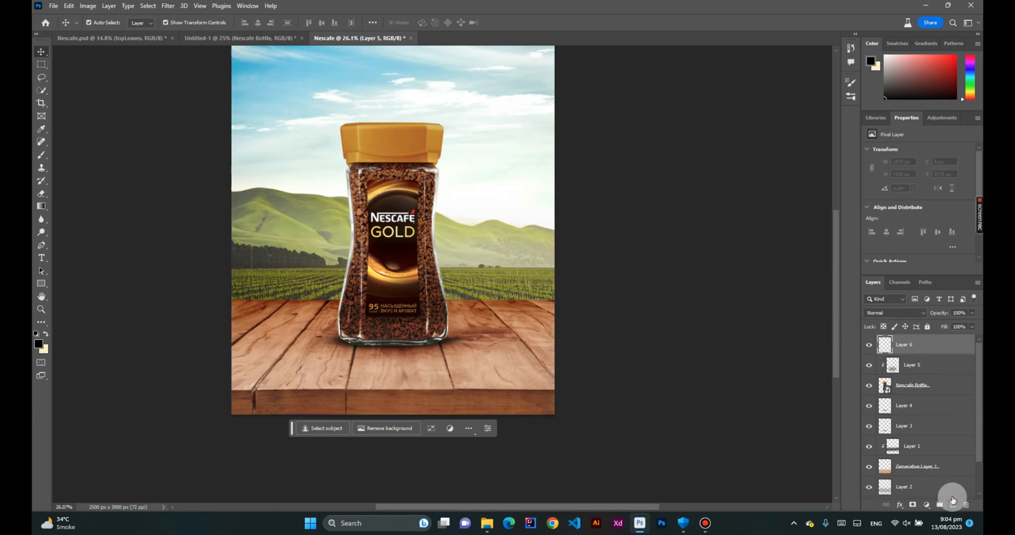
right_click(931, 344)
click(868, 313)
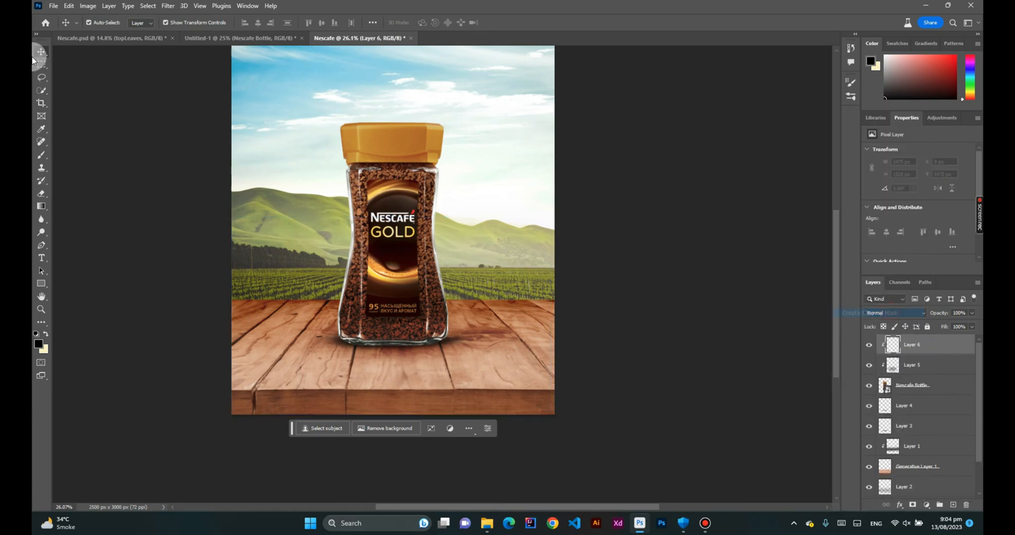
click(40, 161)
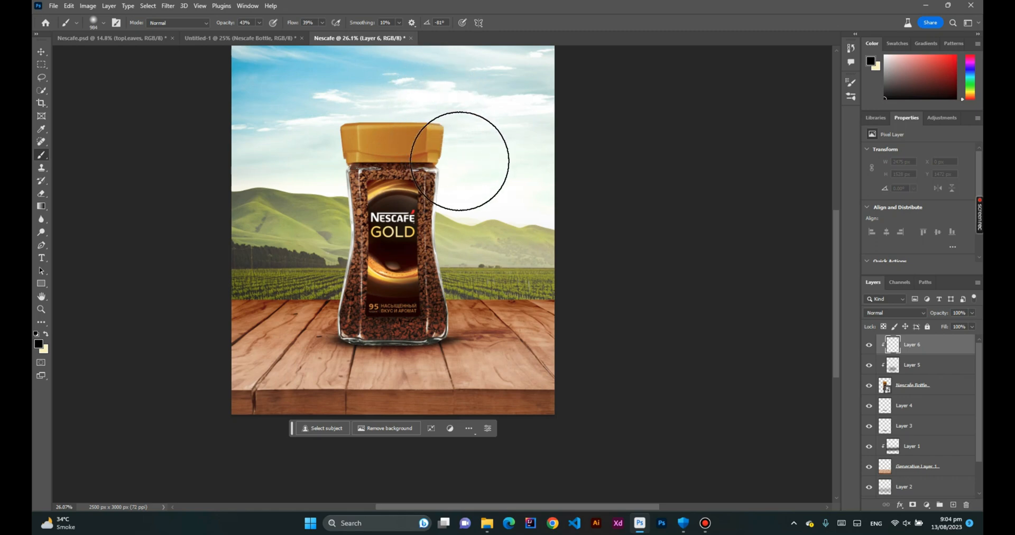
click(896, 318)
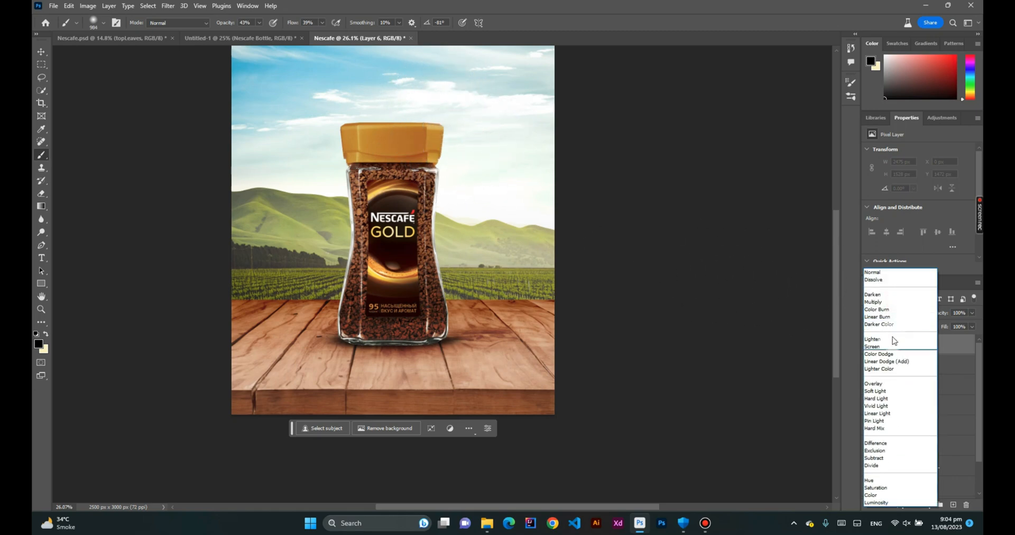
click(908, 363)
- Paint a pale cream highlight along the bottle's upper right glass edge with the 510 px elliptical brush tilted to -97°, at 72% opacity and 75% flow
drag(363, 245, 400, 244)
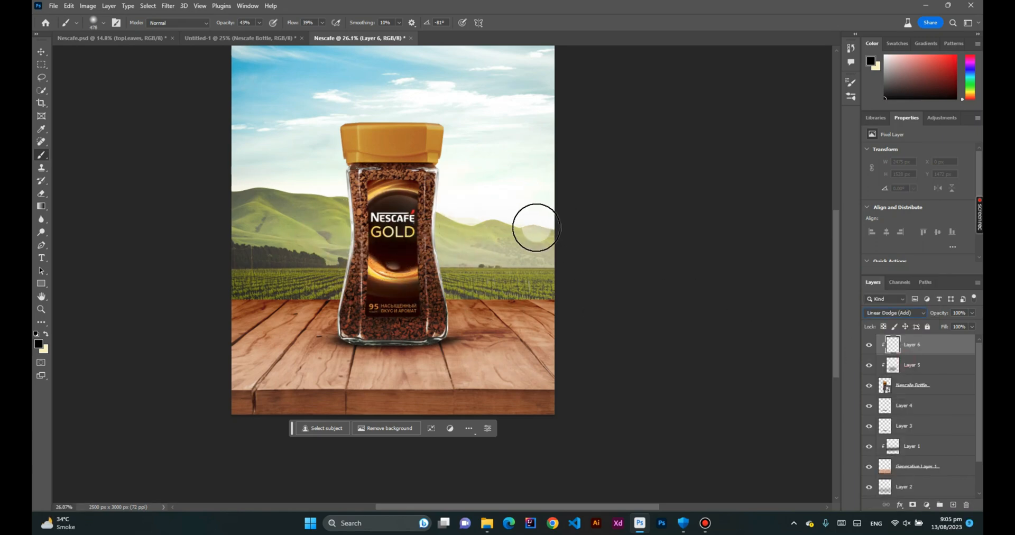
scroll(465, 229, up, 4)
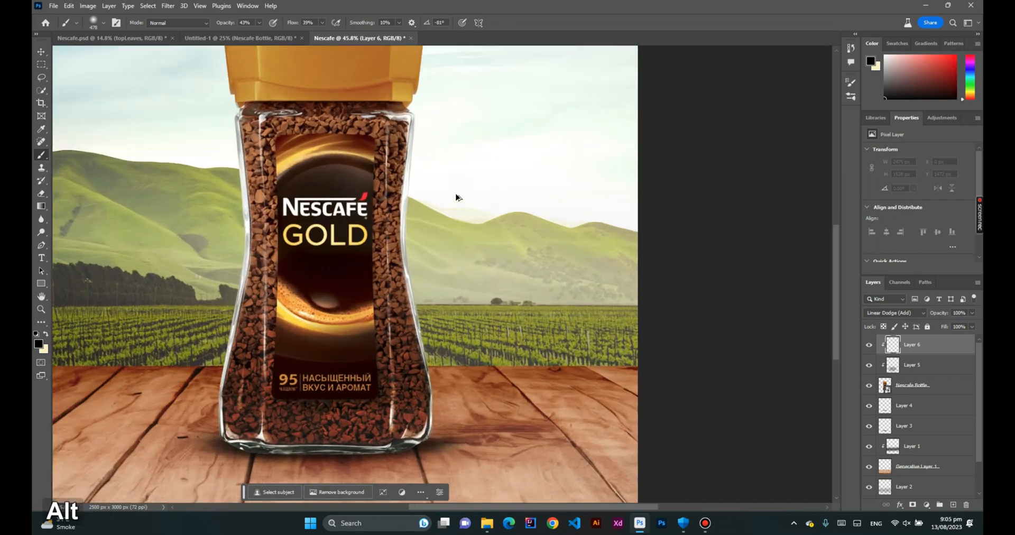
click(45, 335)
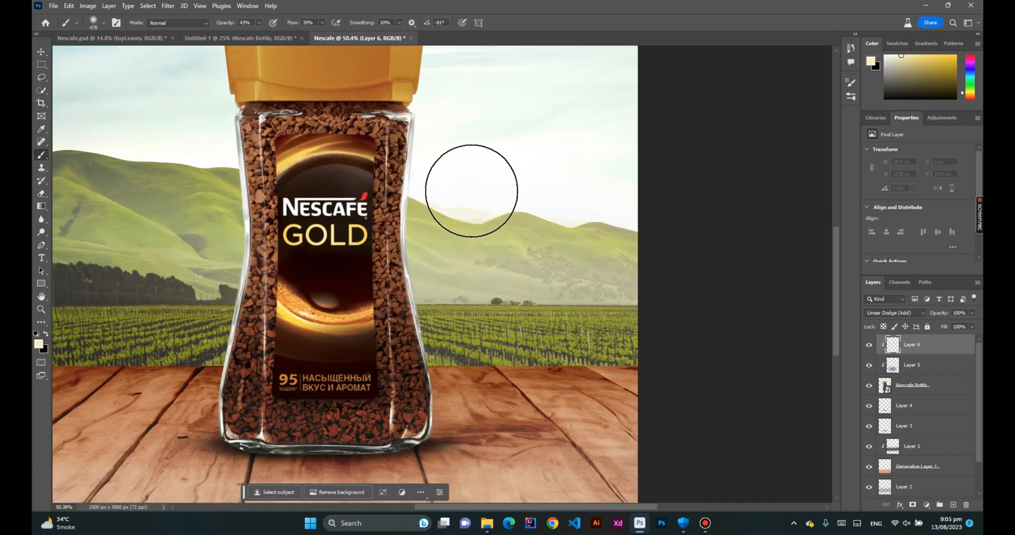
right_click(472, 191)
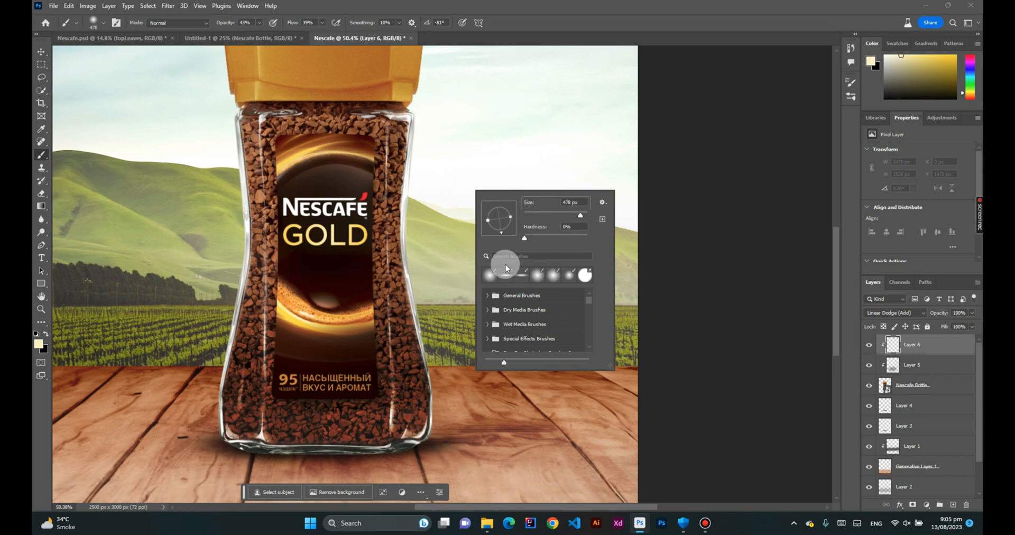
click(508, 277)
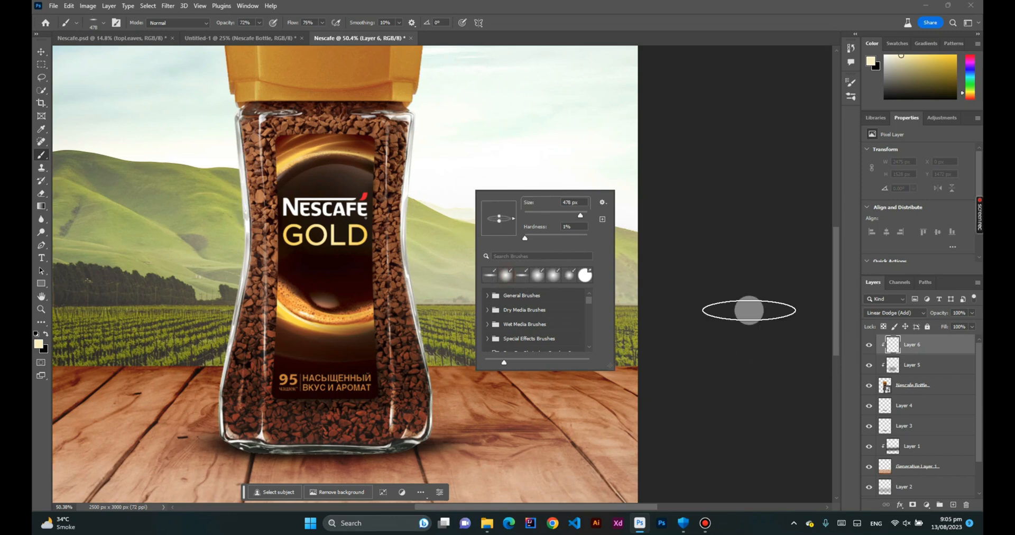
click(537, 144)
drag(493, 171, 499, 179)
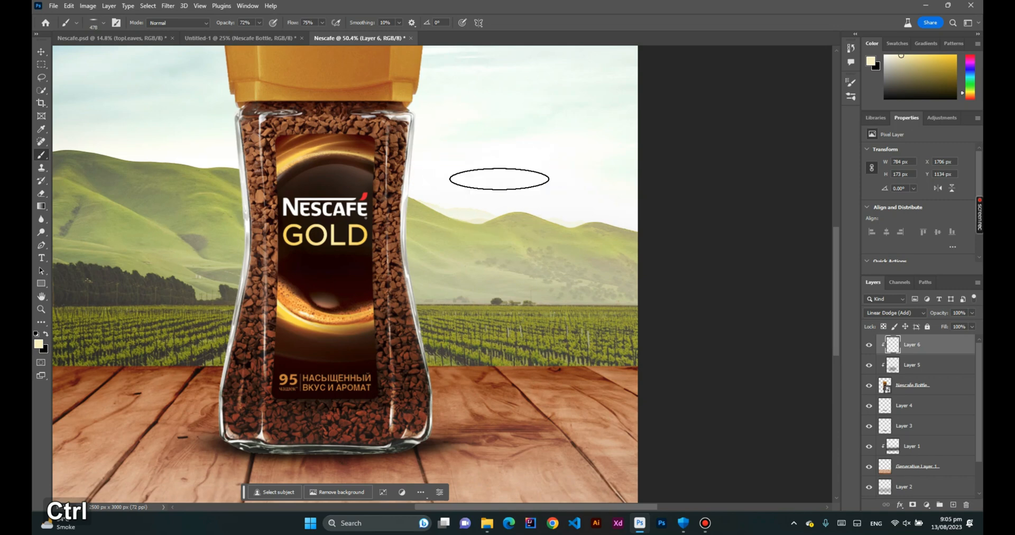
right_click(498, 179)
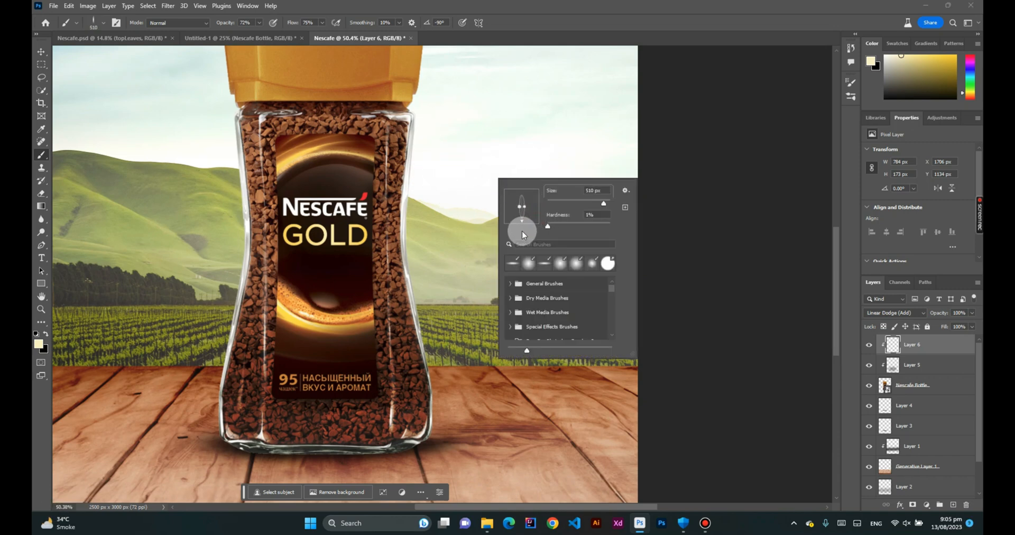
drag(522, 231, 518, 231)
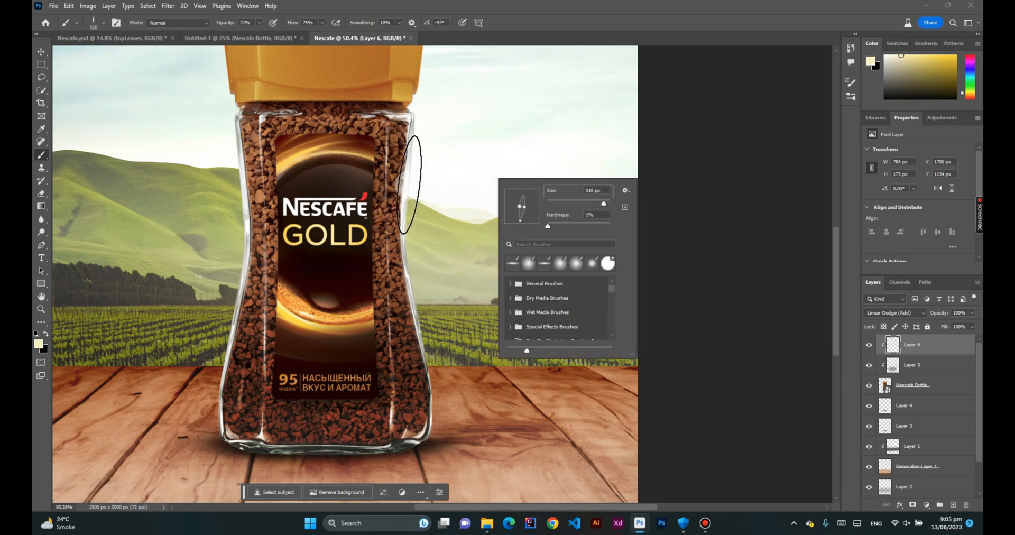
click(410, 186)
click(408, 199)
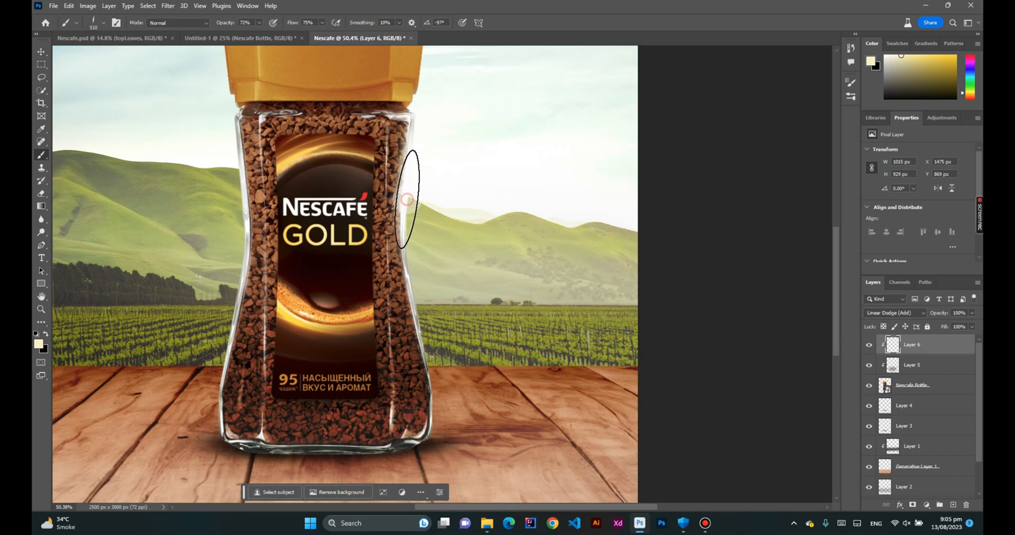
- Extend the cream highlight down the bottle's right edge, tilting the elliptical brush to -72° for the lower flare and -86° for the waist
right_click(419, 293)
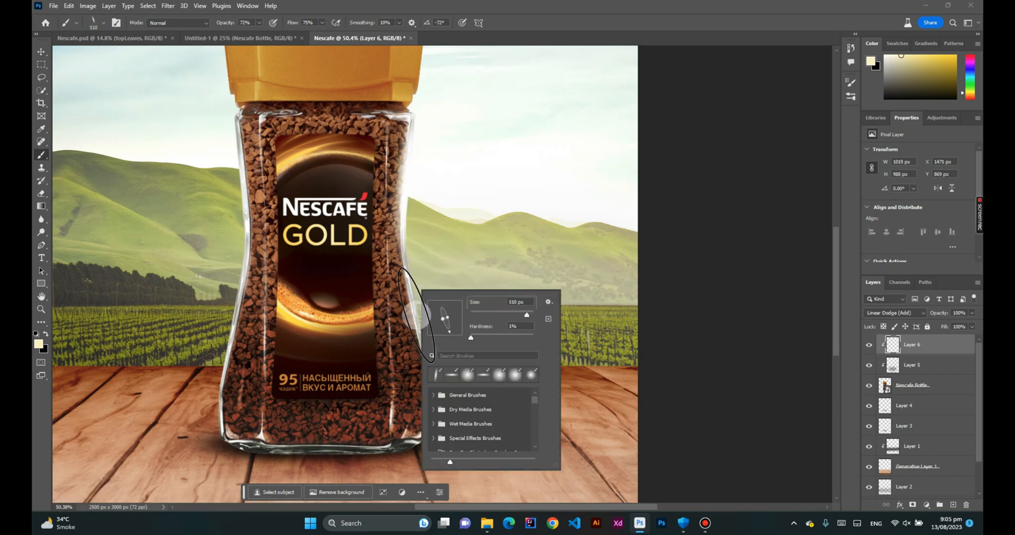
drag(417, 316, 428, 352)
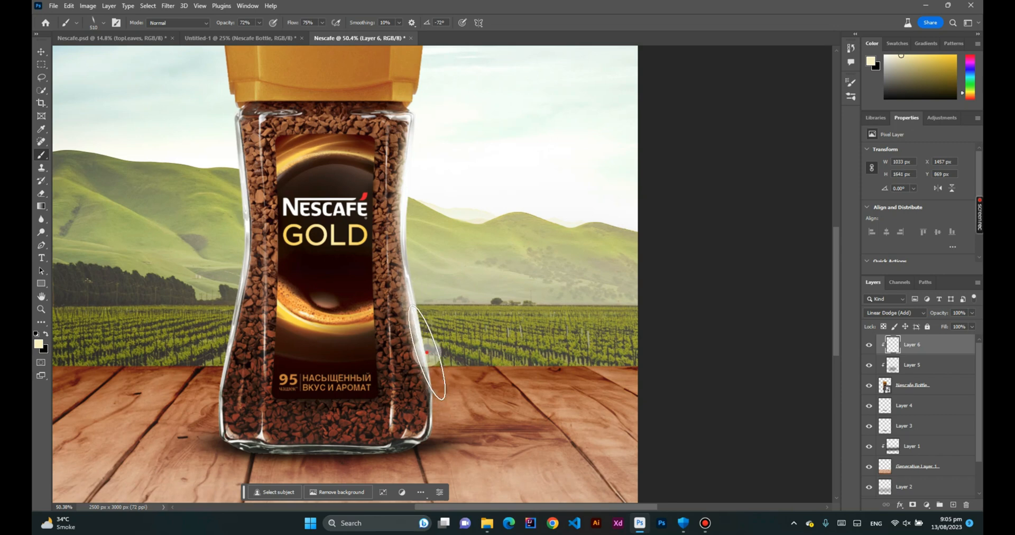
right_click(448, 236)
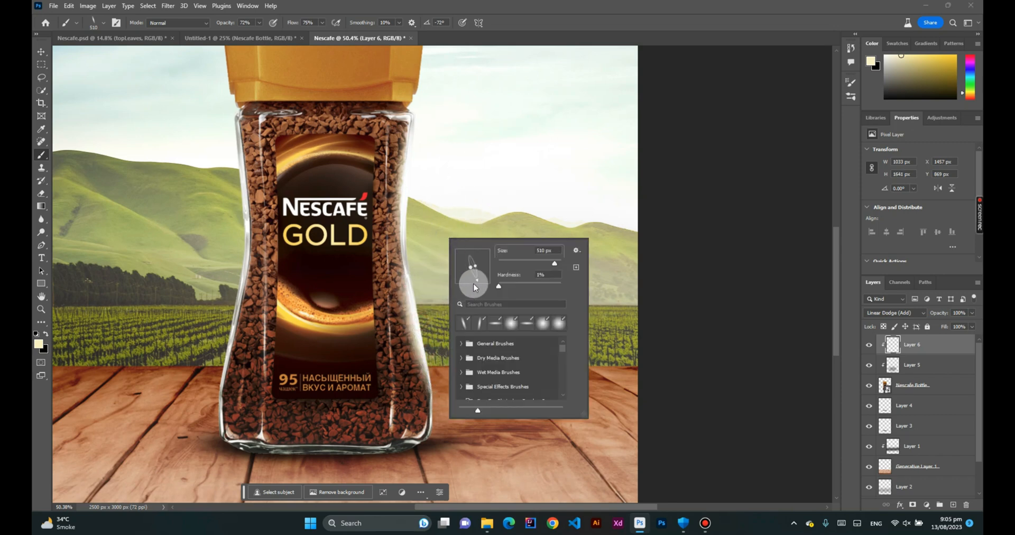
click(402, 254)
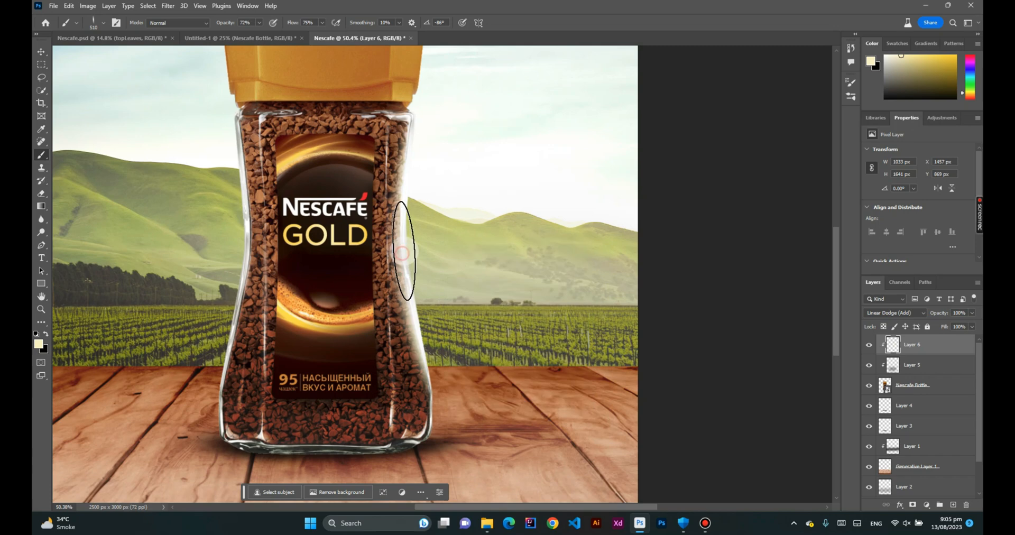
- Paint the cream highlight along the bottle's left glass edge, using brush angles of -108° for the lower flare and -86° for the rest
drag(244, 247, 244, 241)
right_click(244, 254)
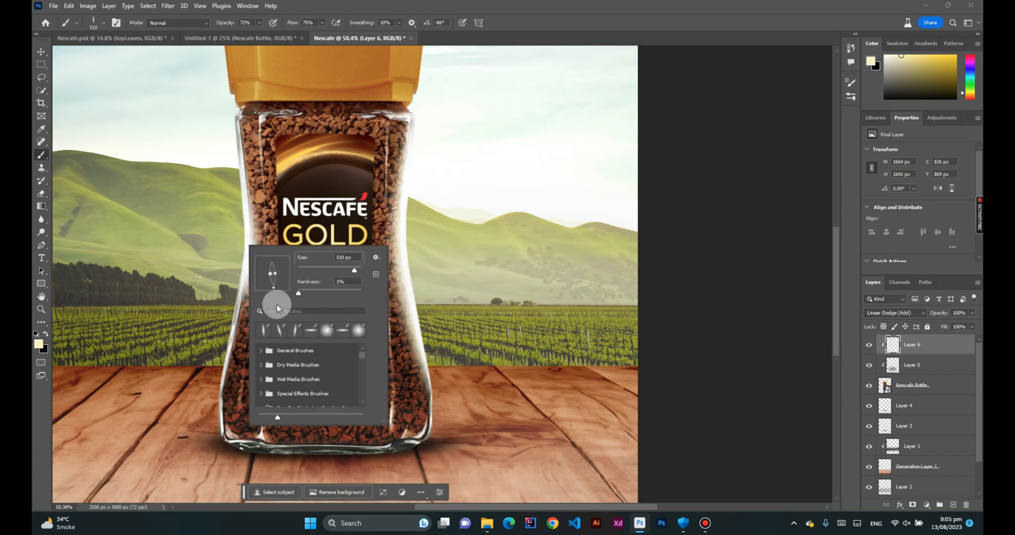
drag(273, 289, 268, 289)
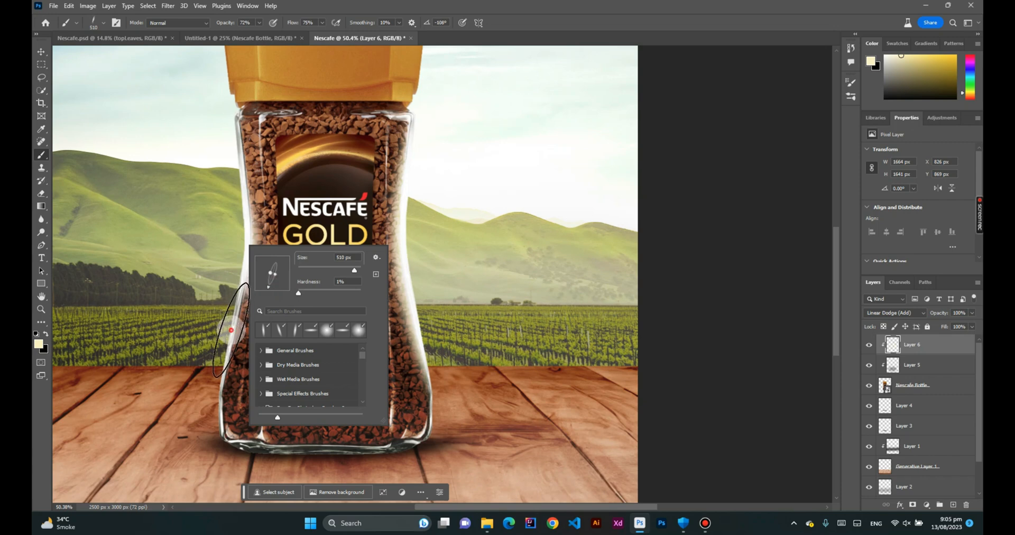
click(232, 321)
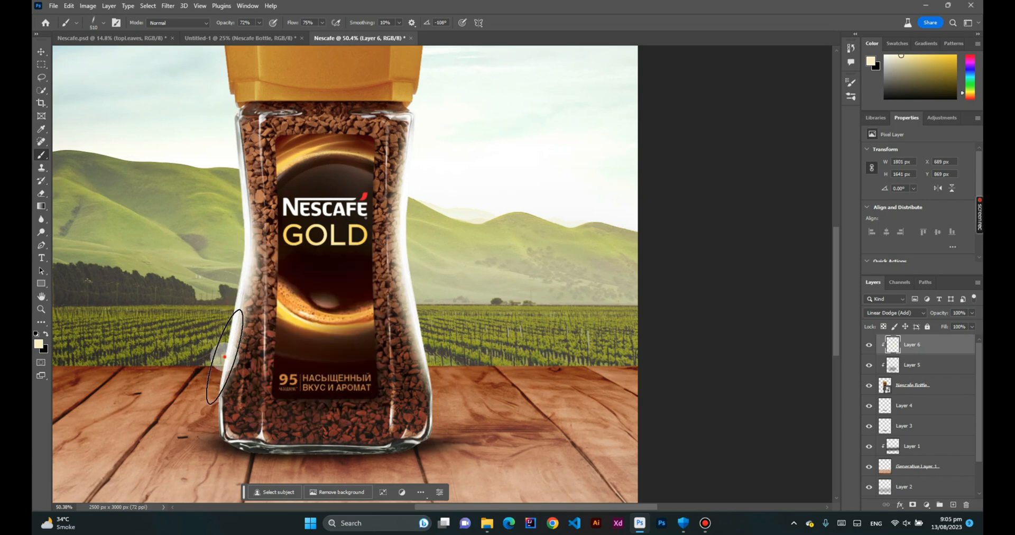
right_click(236, 280)
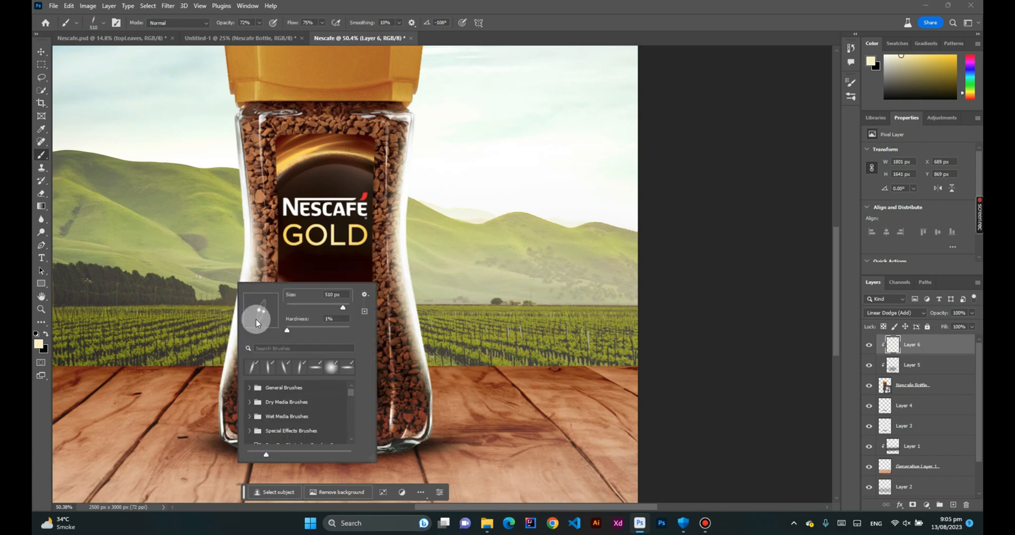
click(240, 166)
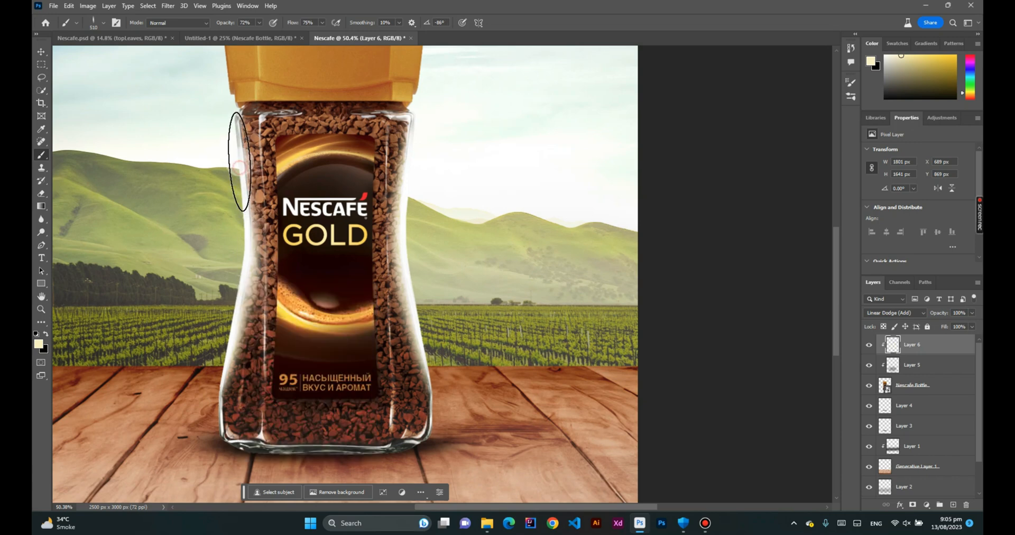
- Change the highlight layer's blend mode to Color Dodge
scroll(345, 205, down, 3)
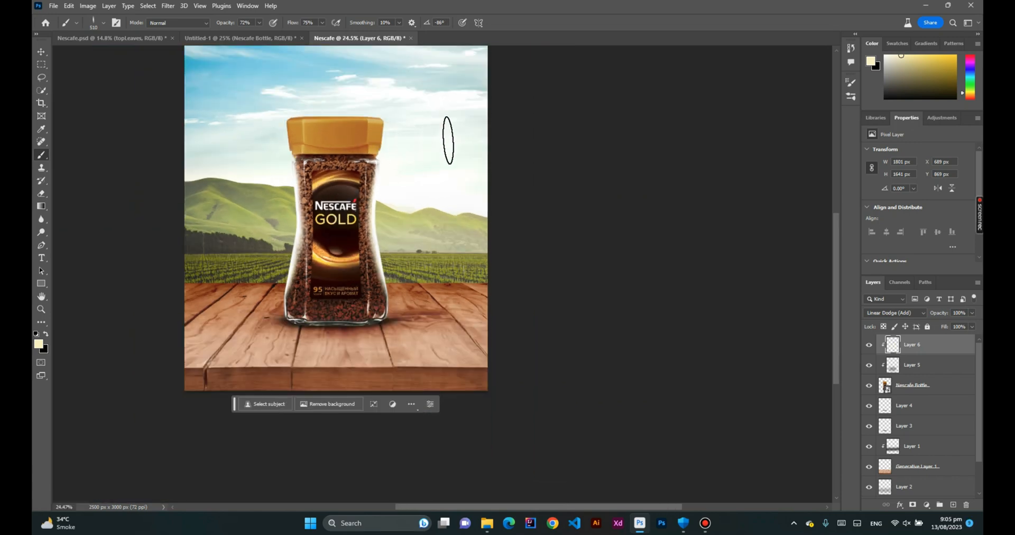
click(901, 313)
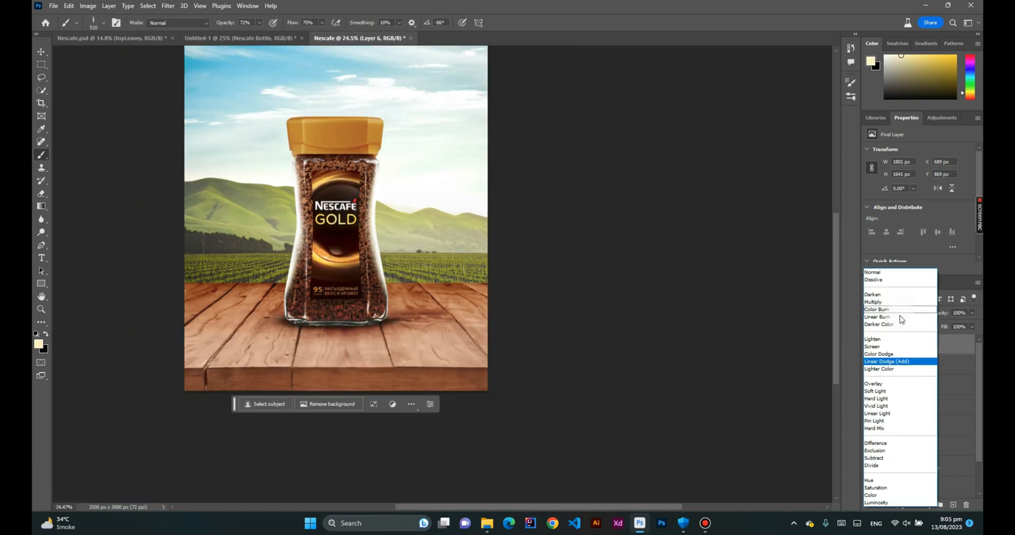
click(906, 354)
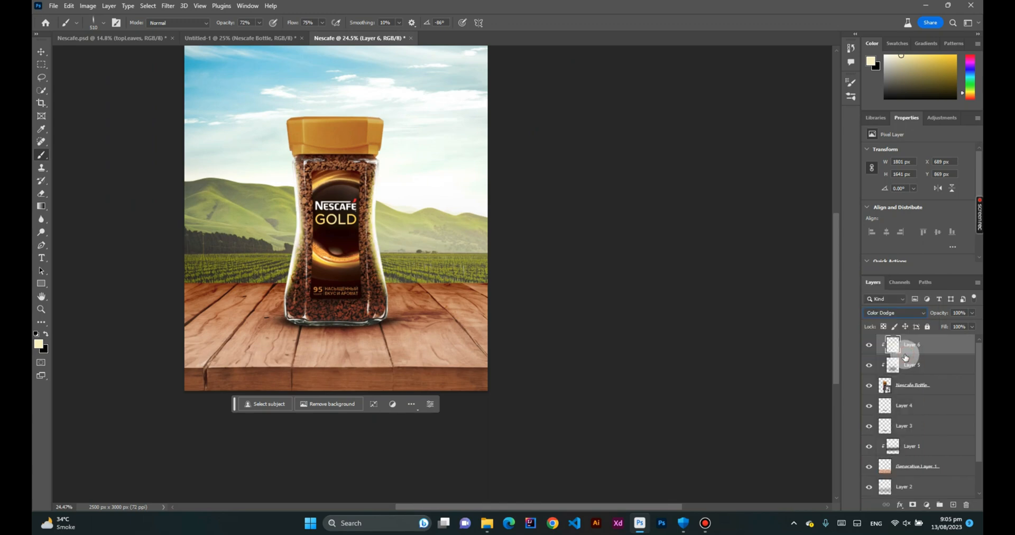
- Soften the highlight's inner spill along both sides of the bottle with a 110 px eraser at 37% opacity and 40% flow
click(41, 53)
scroll(270, 254, up, 5)
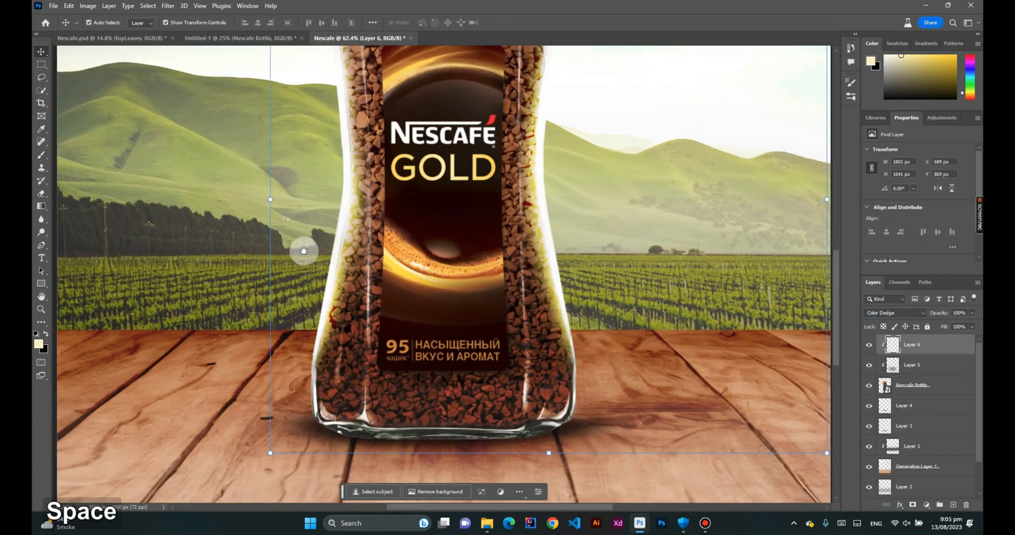
drag(302, 249, 191, 280)
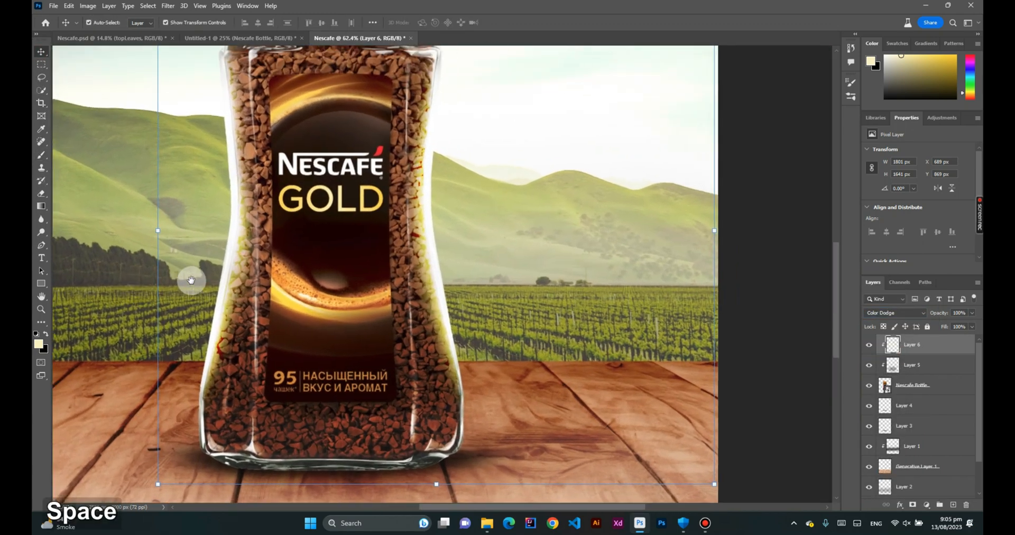
click(42, 194)
drag(260, 200, 256, 270)
key(ctrl+z)
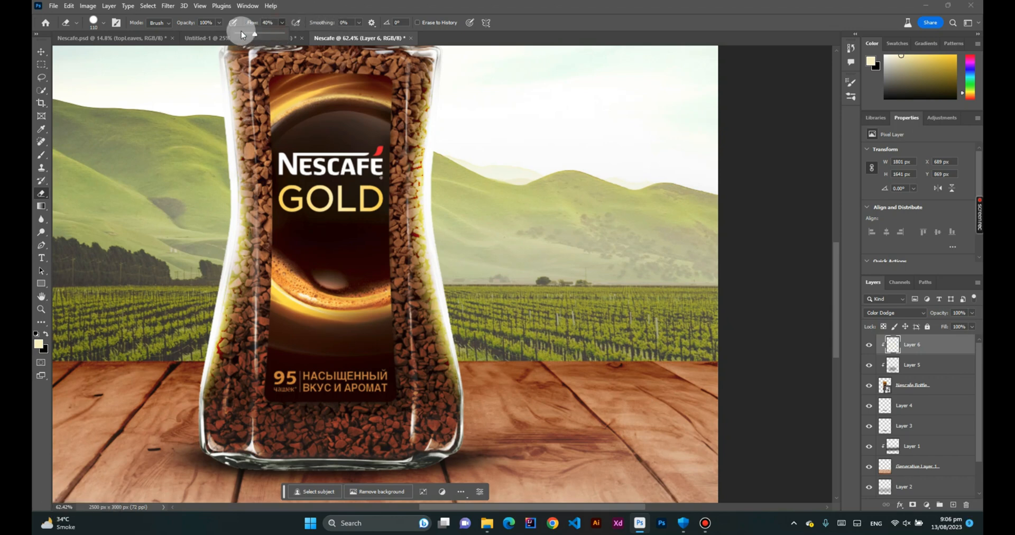
mouse_move(239, 88)
mouse_down()
mouse_move(254, 154)
mouse_move(236, 268)
mouse_move(254, 249)
mouse_move(195, 445)
mouse_up()
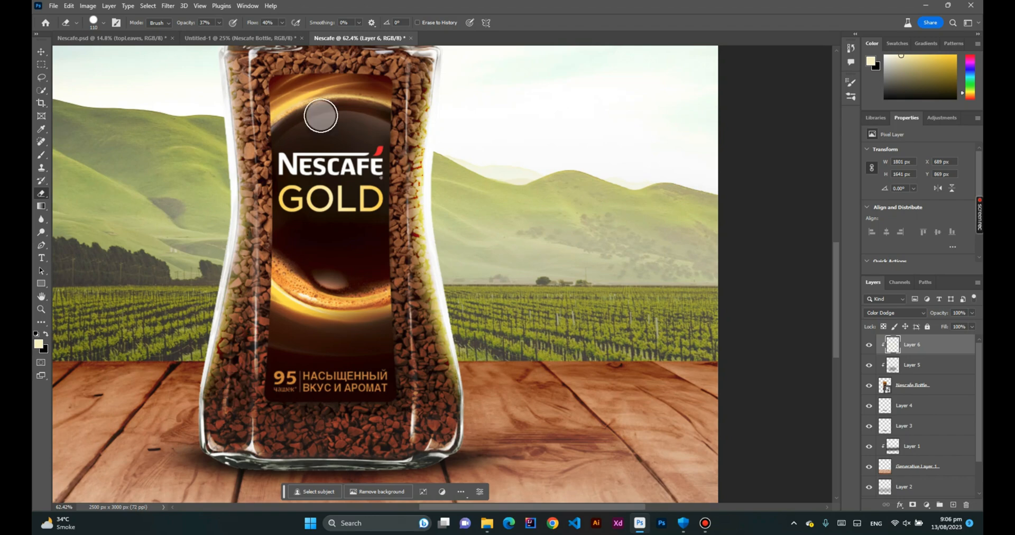
drag(450, 407, 404, 50)
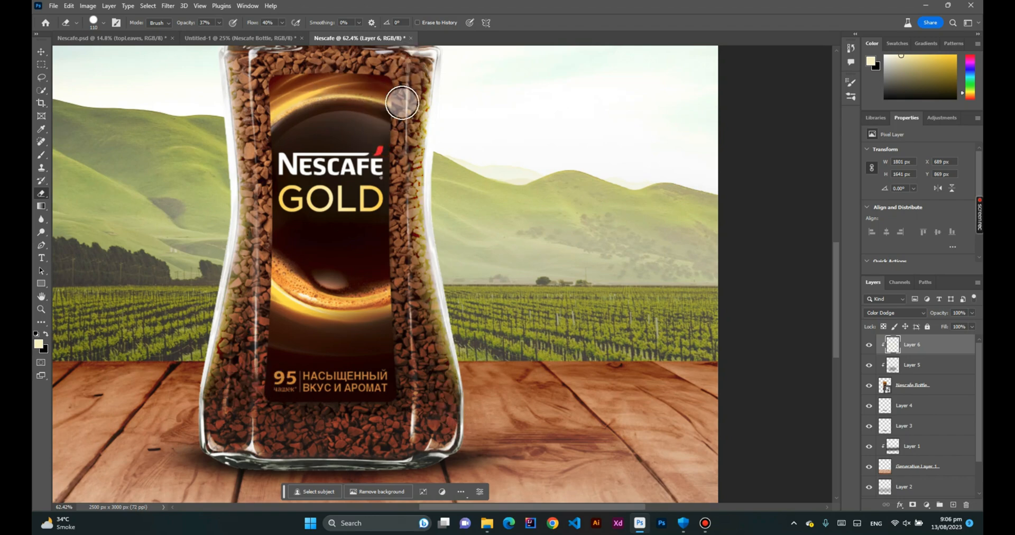
scroll(401, 104, down, 6)
drag(419, 99, 424, 197)
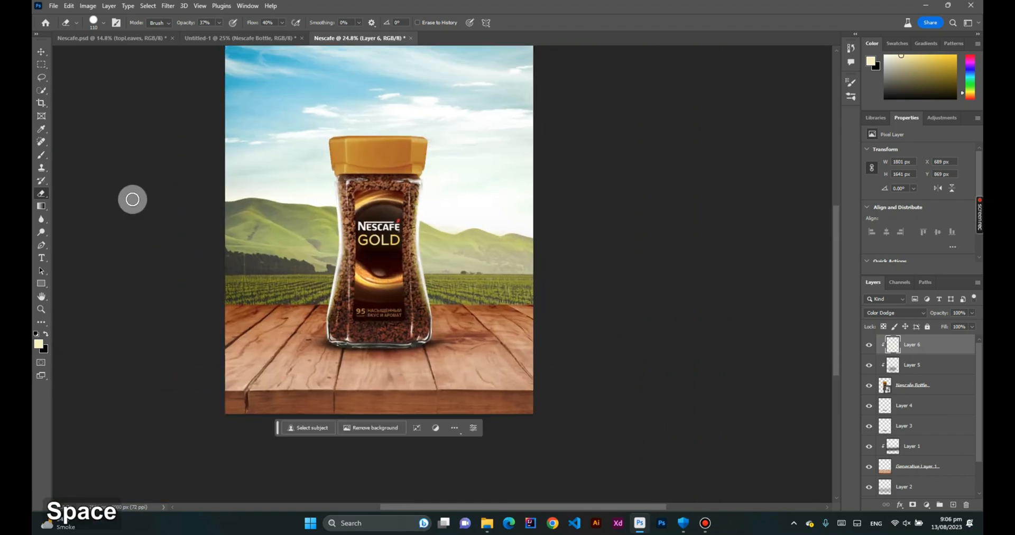
- Add more cream highlight down the bottle's right glass edge with the elliptical brush tilted to -99°
click(45, 65)
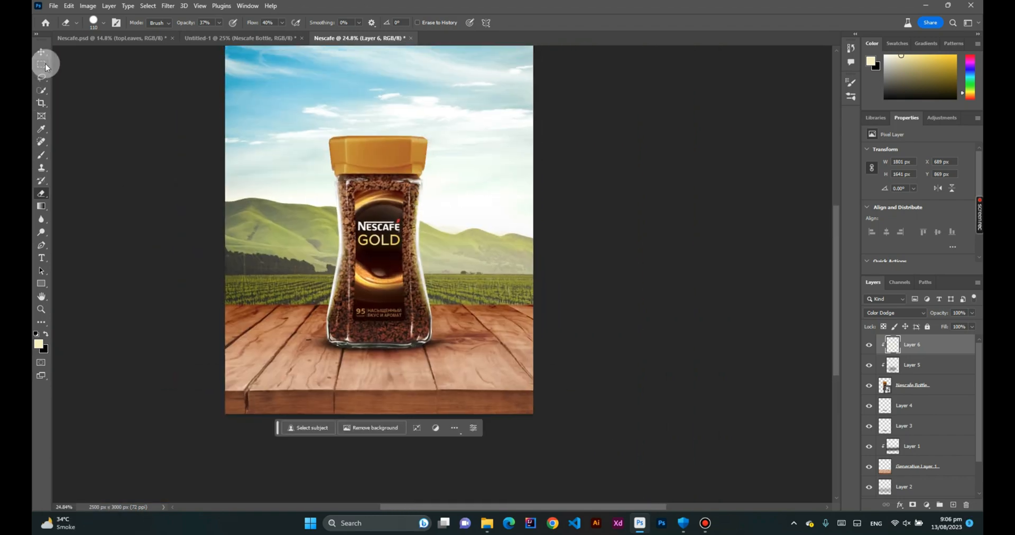
click(42, 154)
scroll(427, 234, up, 7)
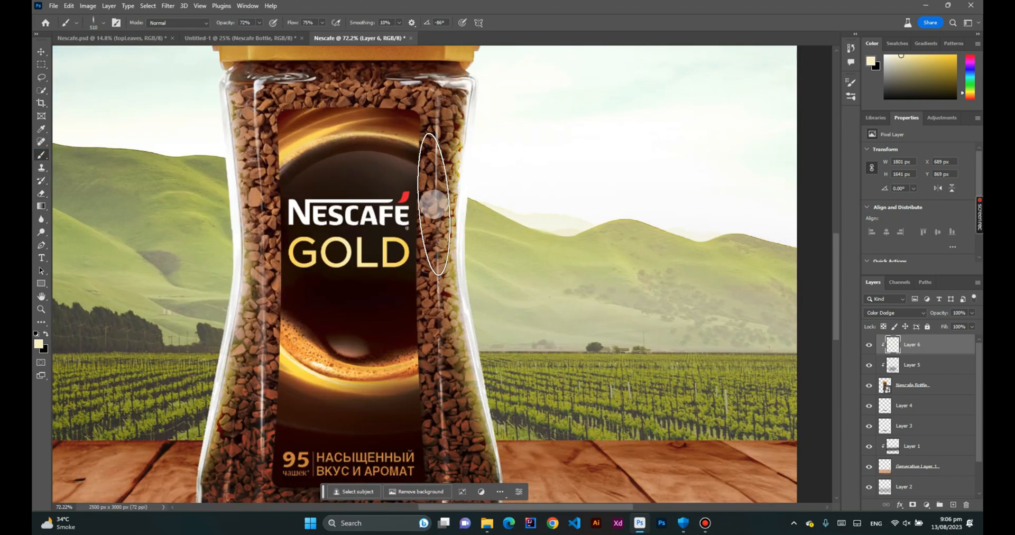
right_click(473, 192)
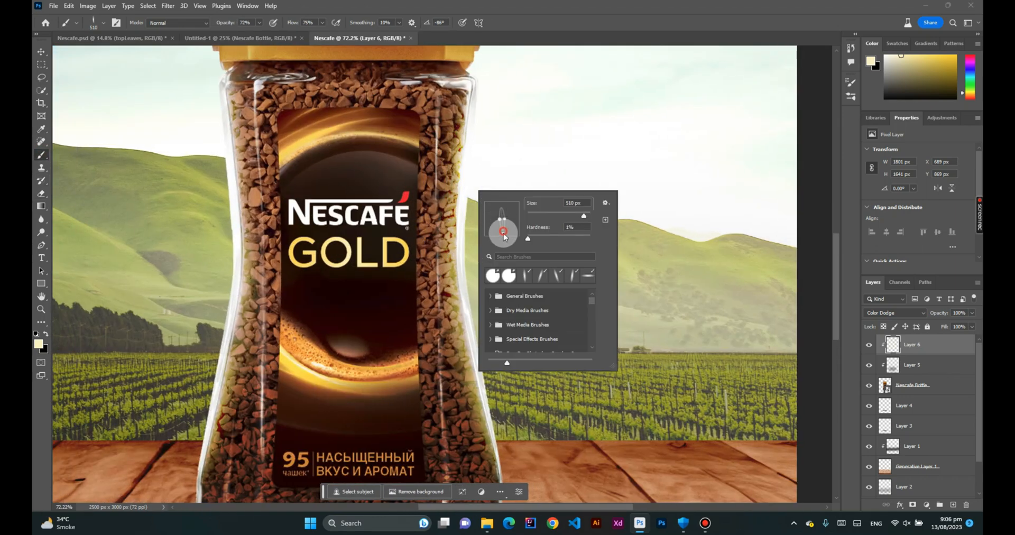
drag(500, 237, 503, 231)
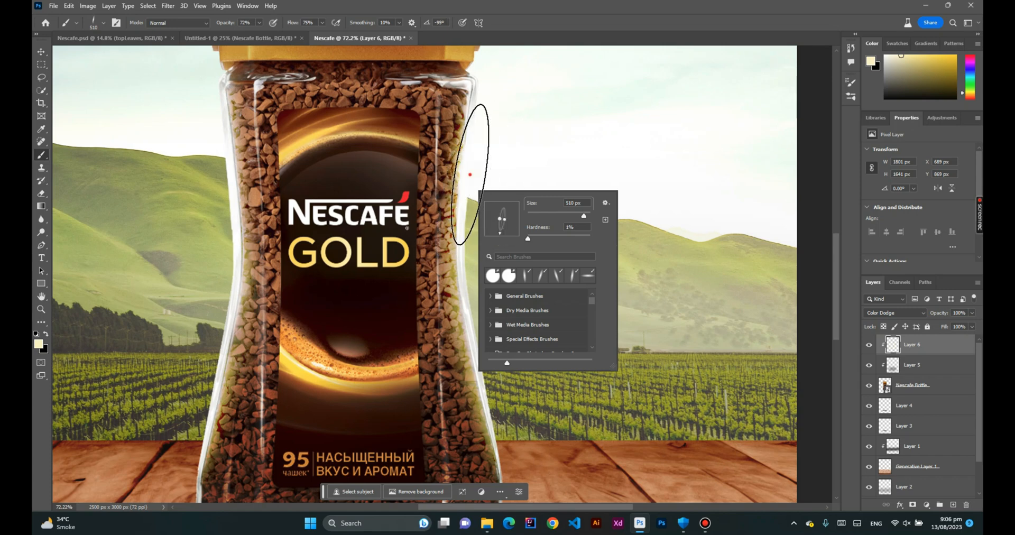
click(476, 169)
click(478, 233)
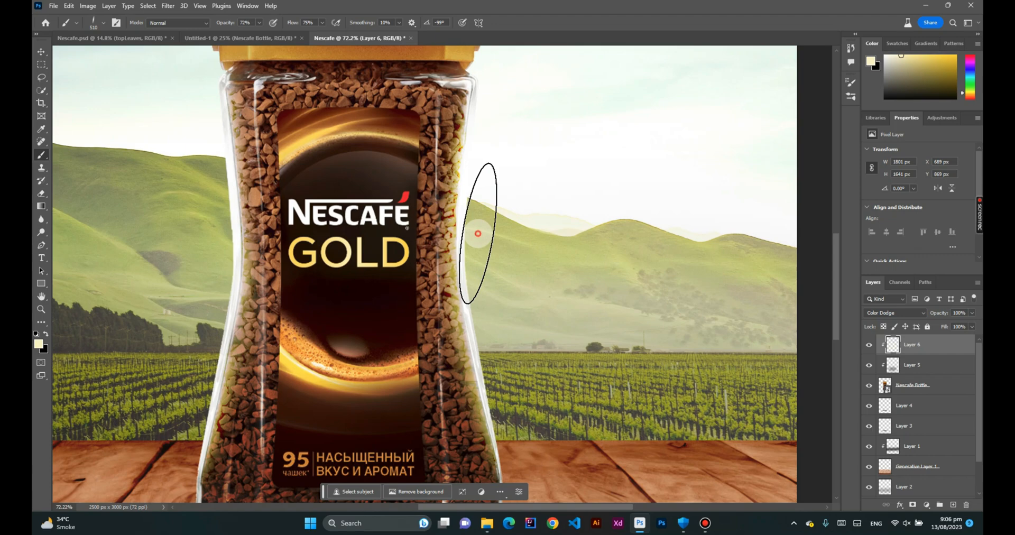
drag(492, 309, 493, 297)
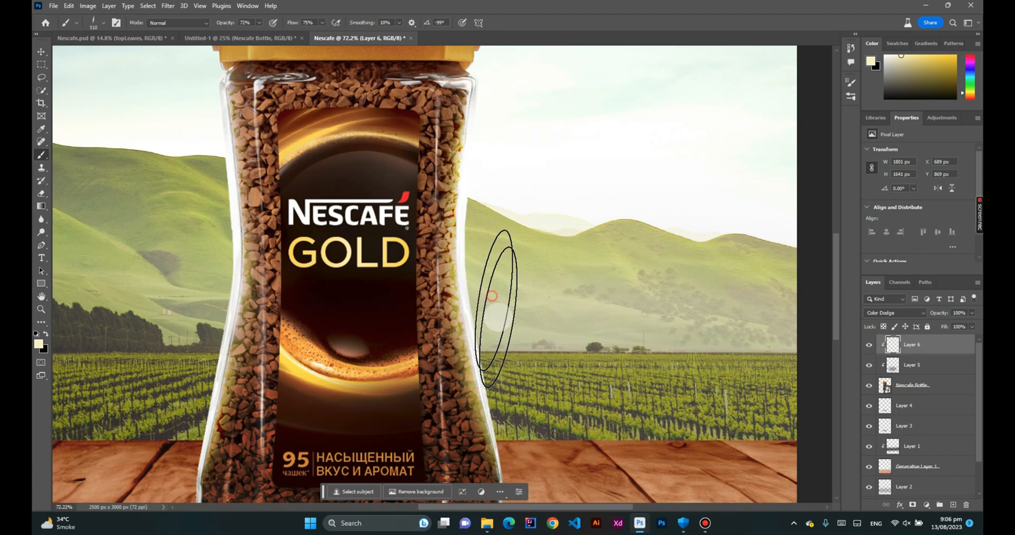
- Release the highlight layer's clipping mask and clip it to the bottle again
right_click(930, 342)
click(889, 313)
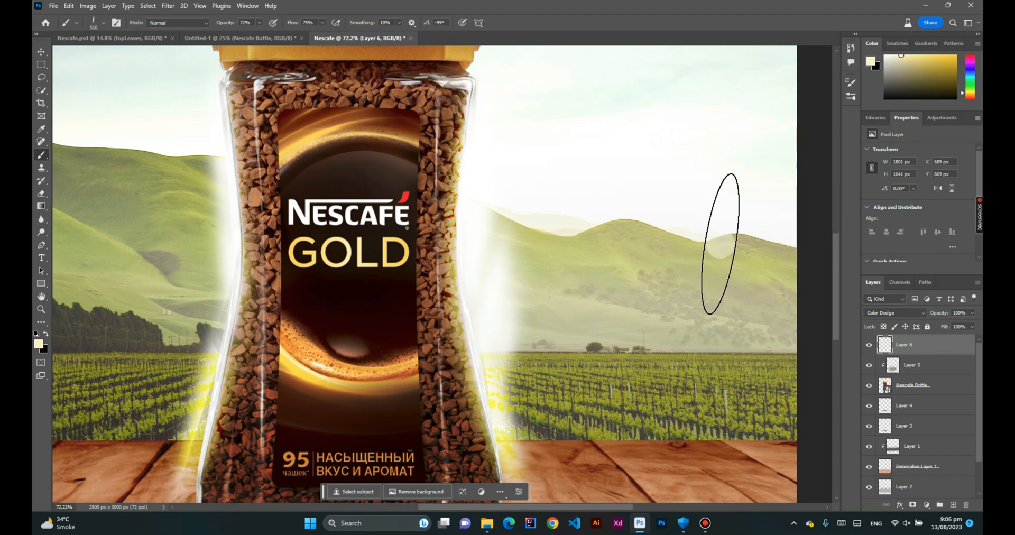
right_click(901, 345)
click(867, 313)
- Change the clipped highlight layer's blend mode to Linear Dodge (Add) and set its opacity to 100%
ctrl+scroll(596, 235, down, 5)
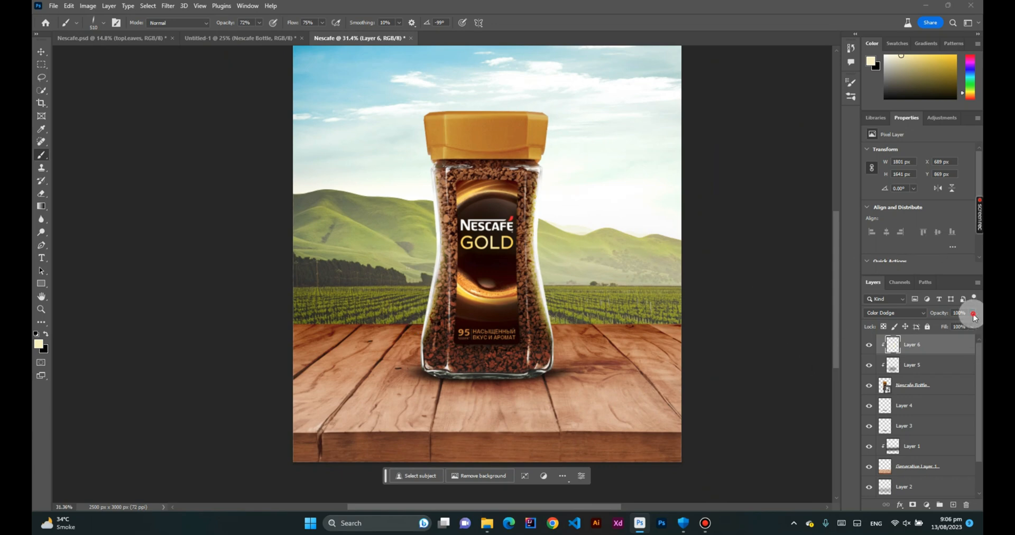
drag(959, 328, 958, 328)
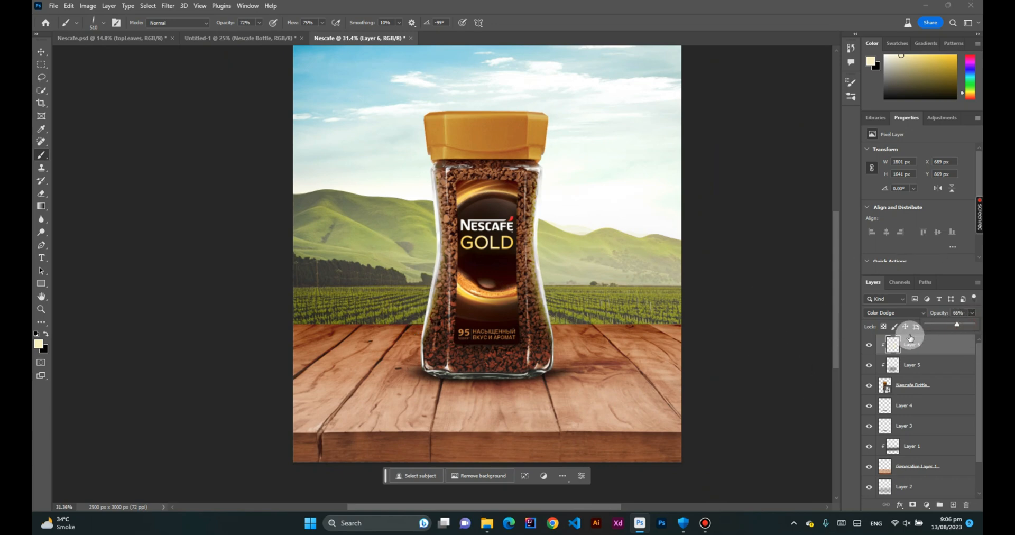
click(890, 313)
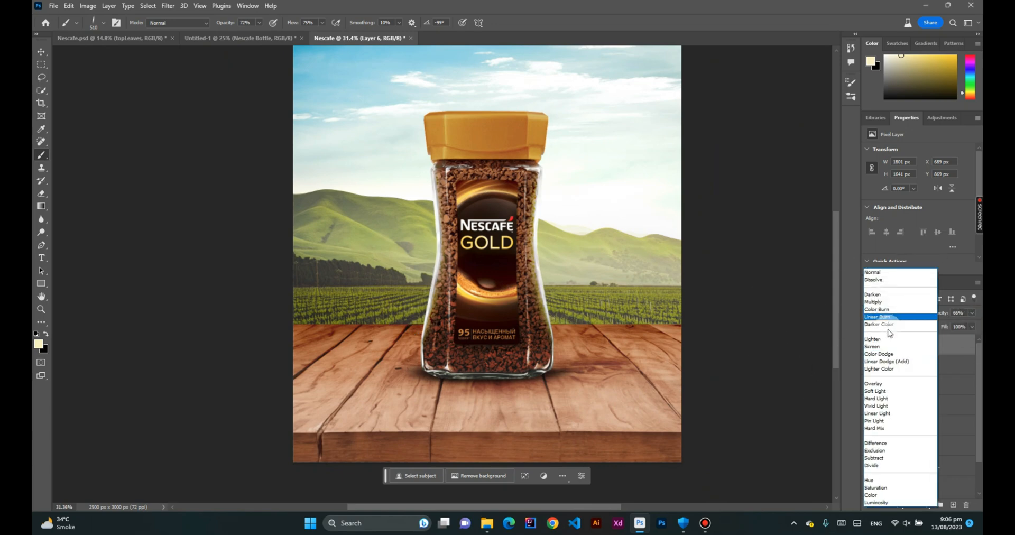
click(892, 361)
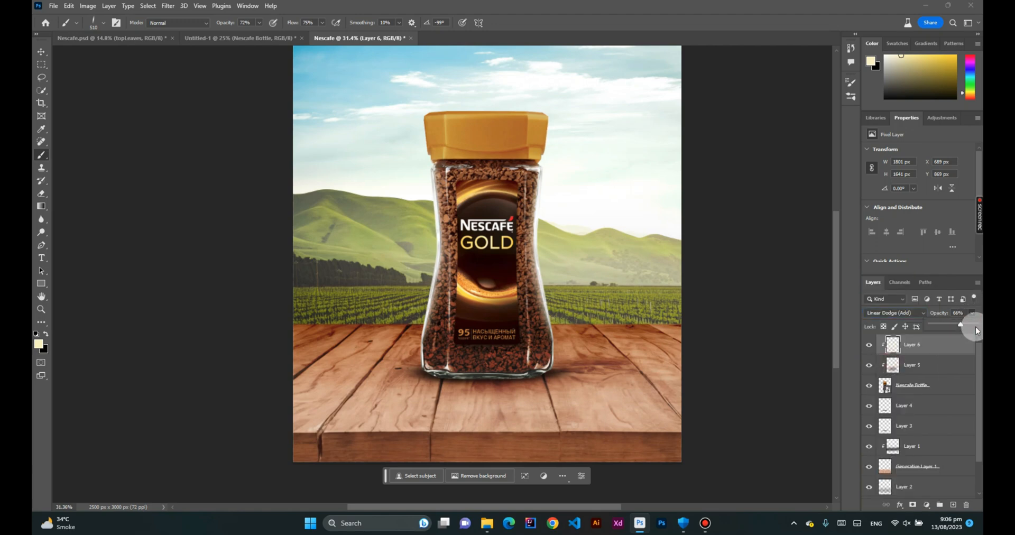
drag(980, 326, 982, 326)
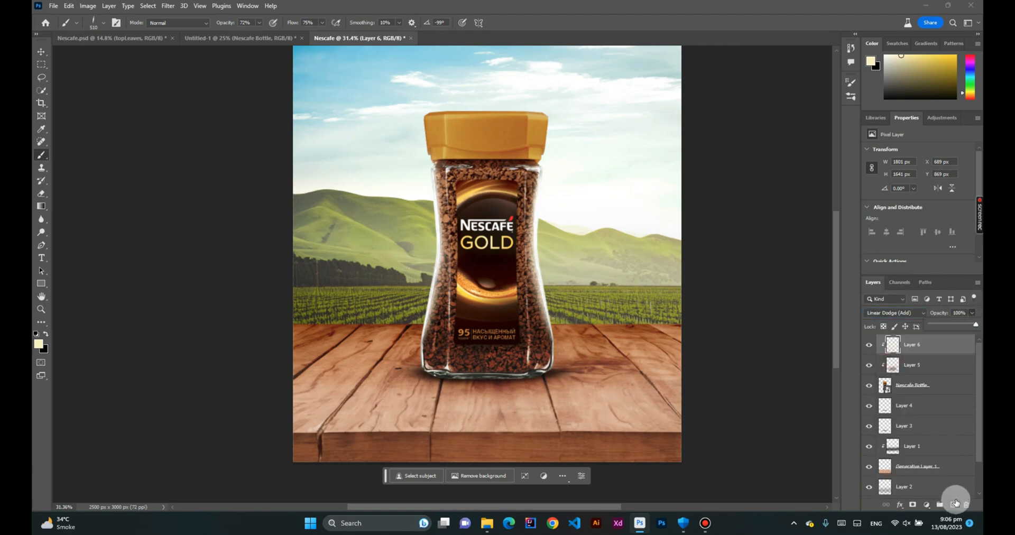
- Create a new layer above the clipped highlight layer and set its blend mode to Color Dodge
click(954, 504)
scroll(442, 248, up, 3)
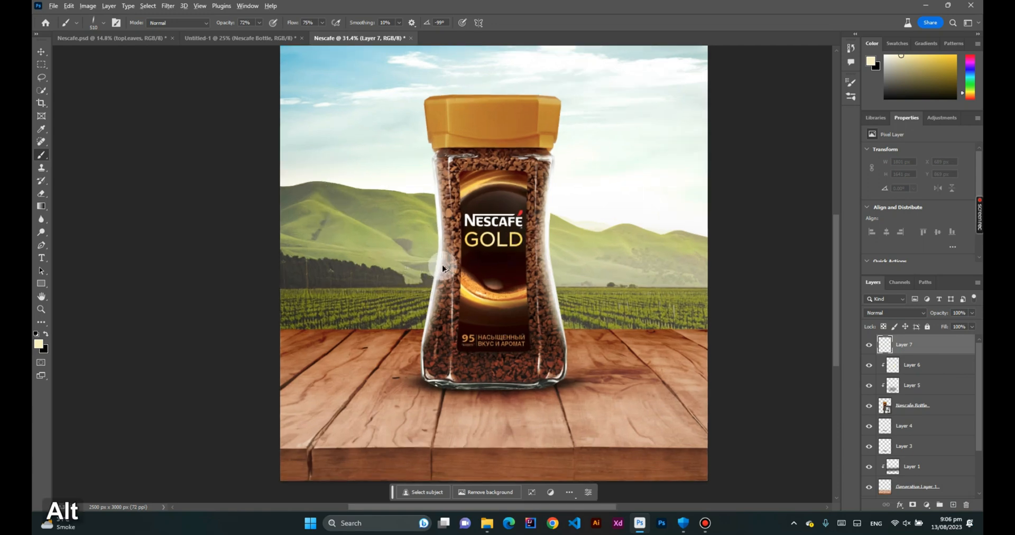
scroll(456, 246, up, 1)
click(914, 315)
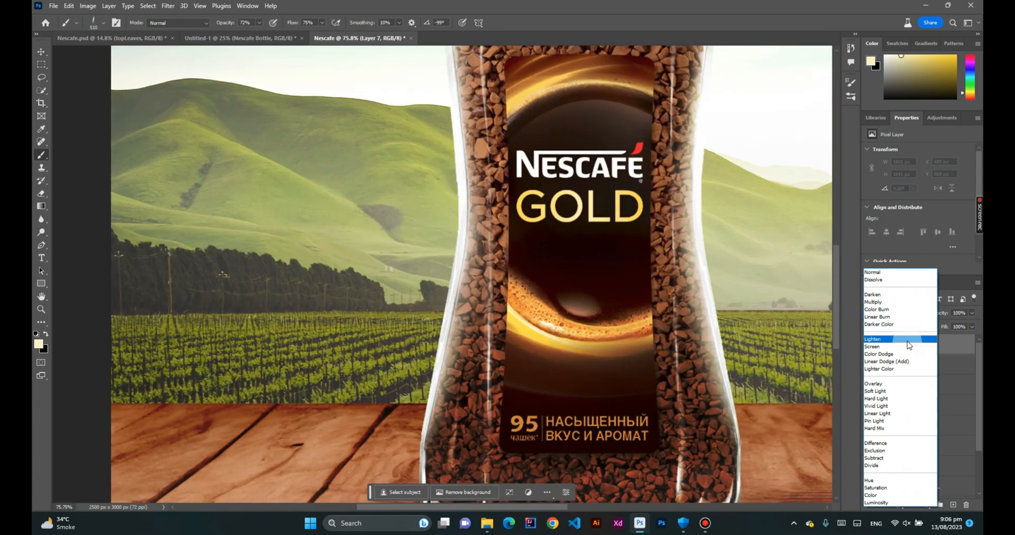
click(902, 355)
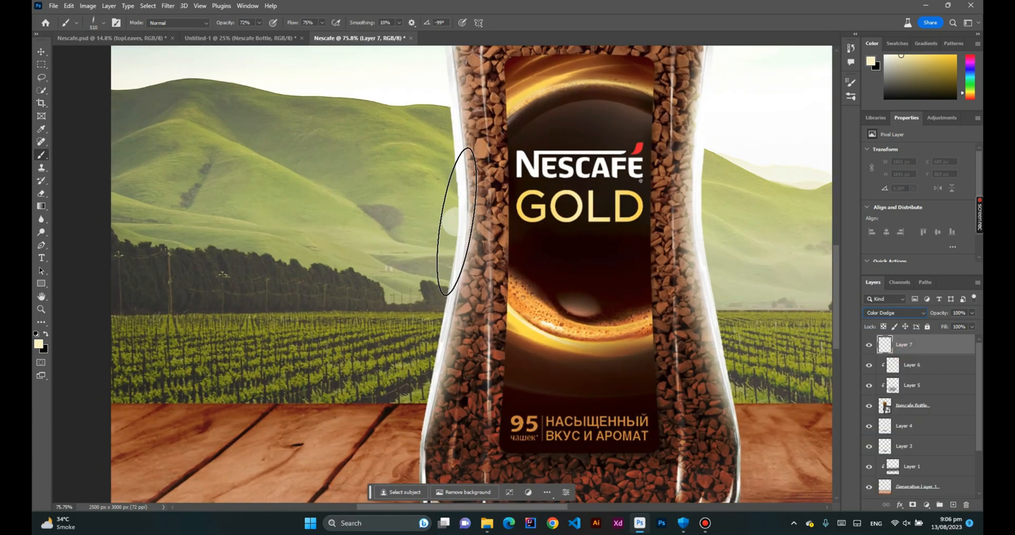
- Paint a cream glow along both outer sides of the bottle's lower flare, tilting the brush to -76° for the right side
drag(444, 315, 437, 362)
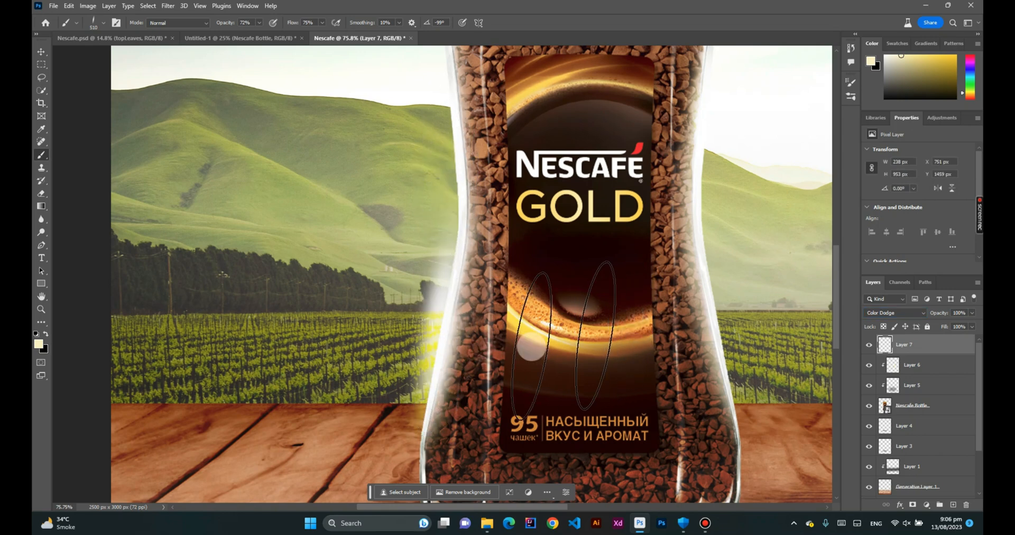
right_click(725, 323)
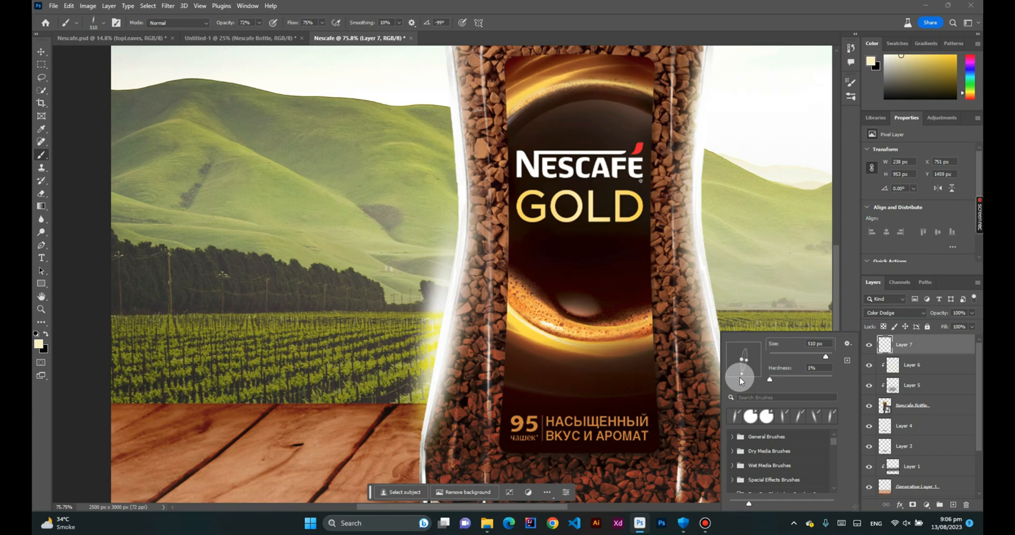
drag(748, 375, 749, 377)
drag(726, 328, 724, 357)
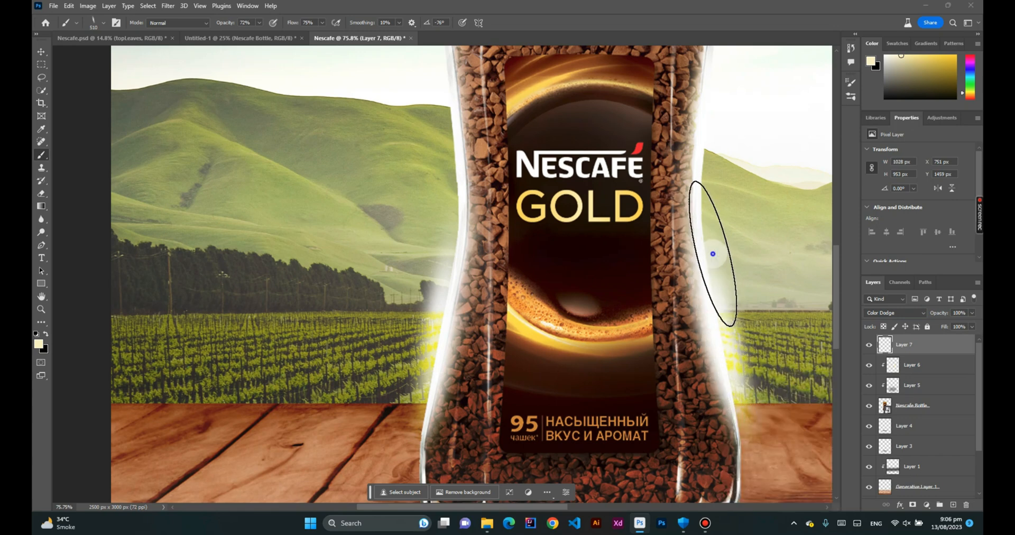
- Extend the outer glow up both sides of the bottle's waist and upper glass with the brush at -90°
right_click(709, 250)
drag(746, 300, 740, 302)
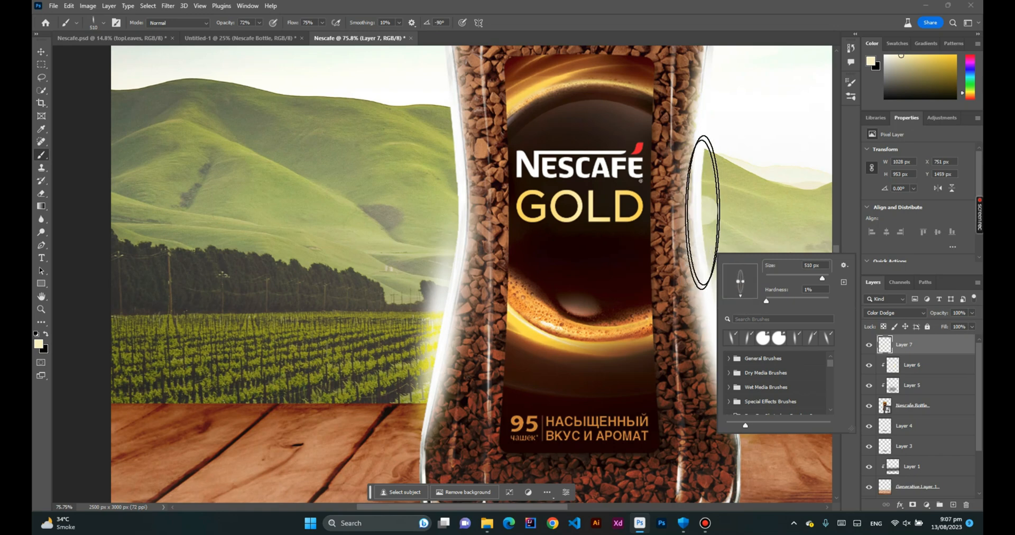
click(703, 208)
click(458, 202)
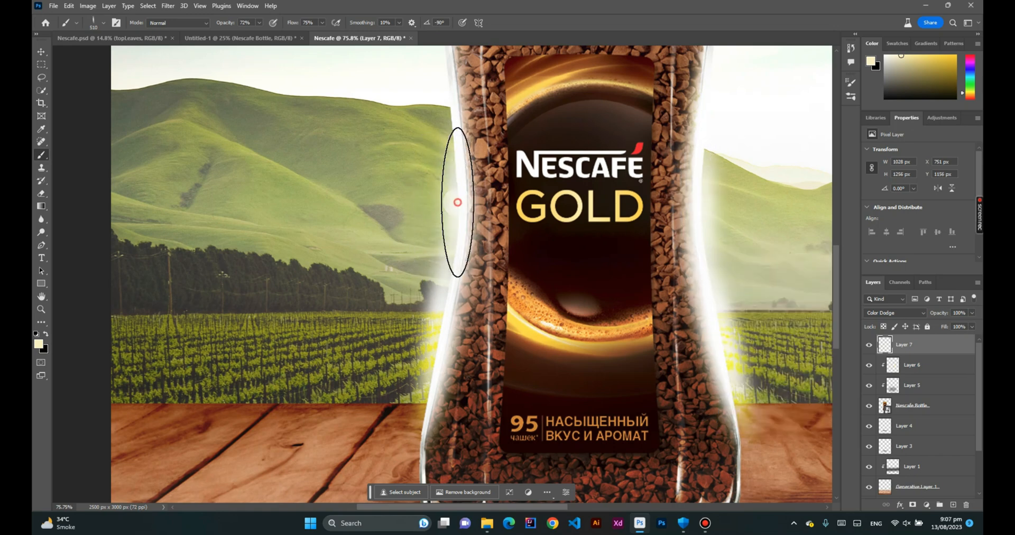
key(space)
drag(553, 134, 404, 302)
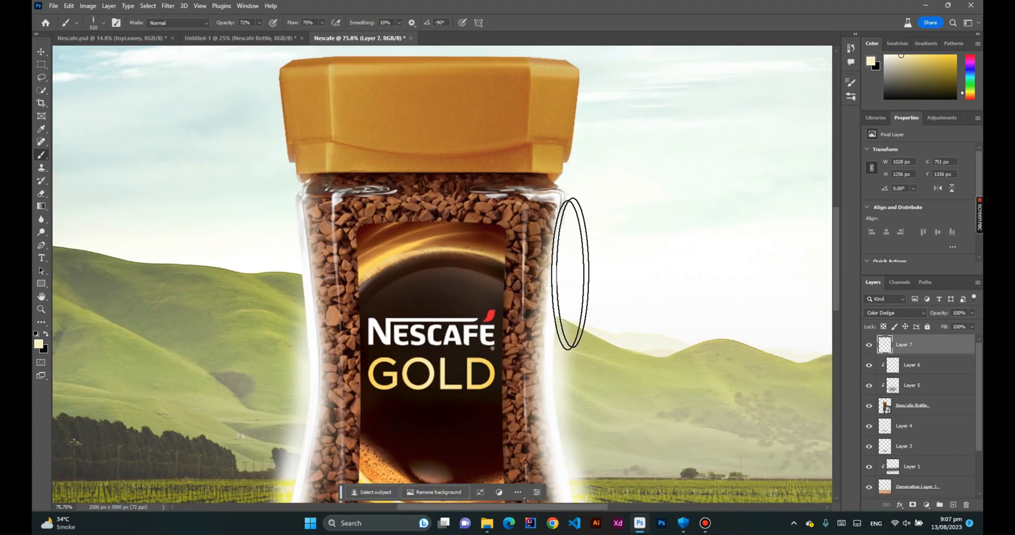
click(566, 272)
click(295, 260)
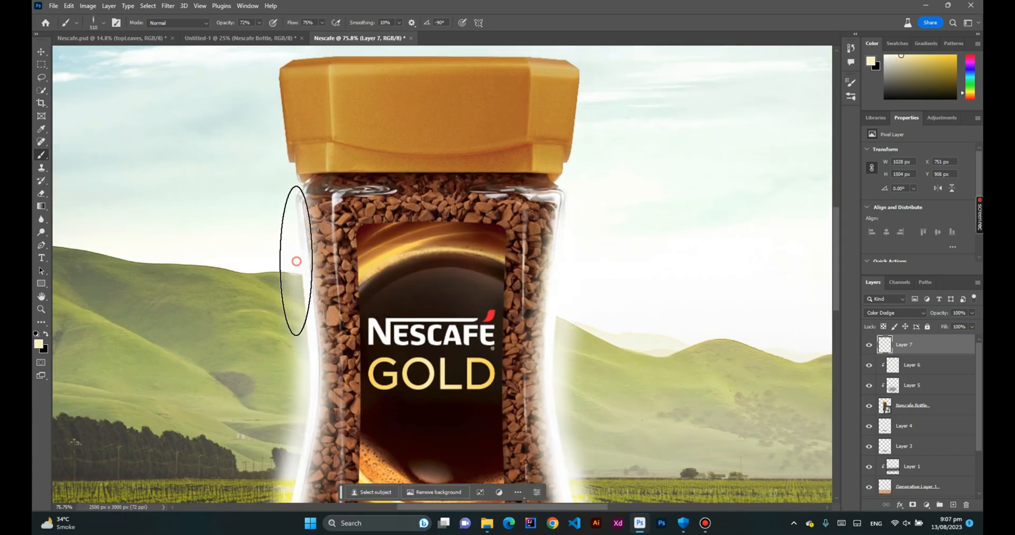
key(ctrl+0)
scroll(501, 254, down, 1)
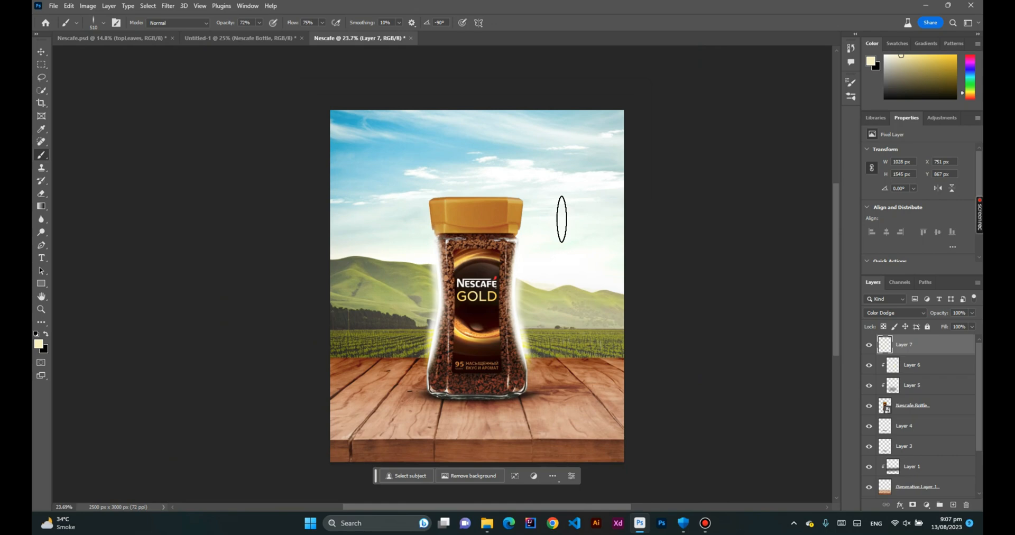
- Keep the glow layer at 100% opacity and hide the clipped highlight layer beneath it
click(972, 314)
drag(961, 325, 965, 328)
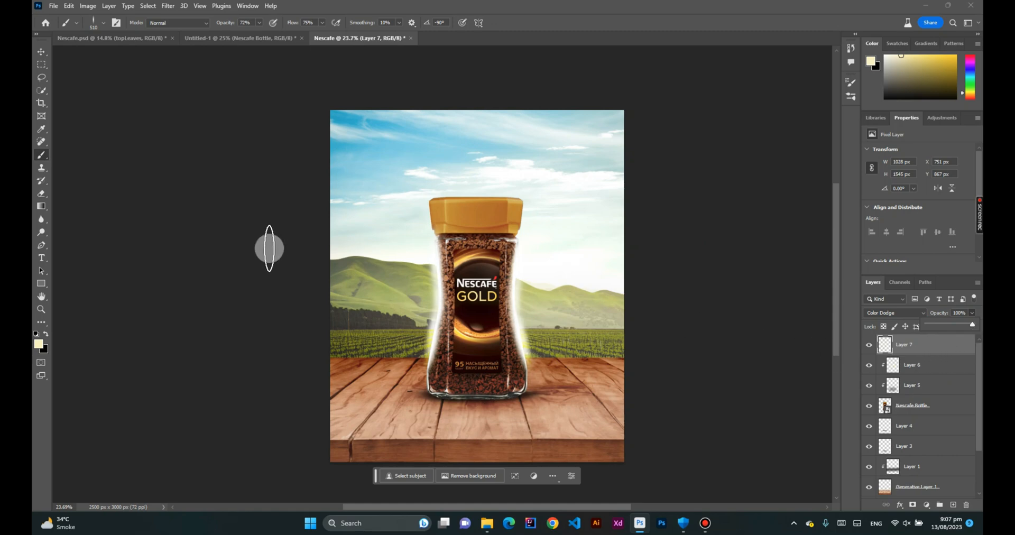
click(42, 52)
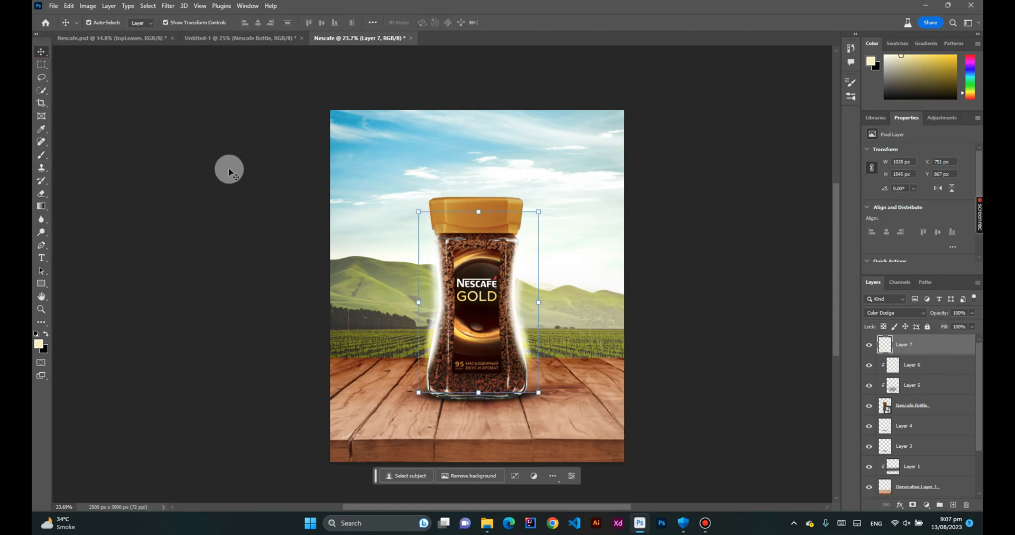
click(870, 365)
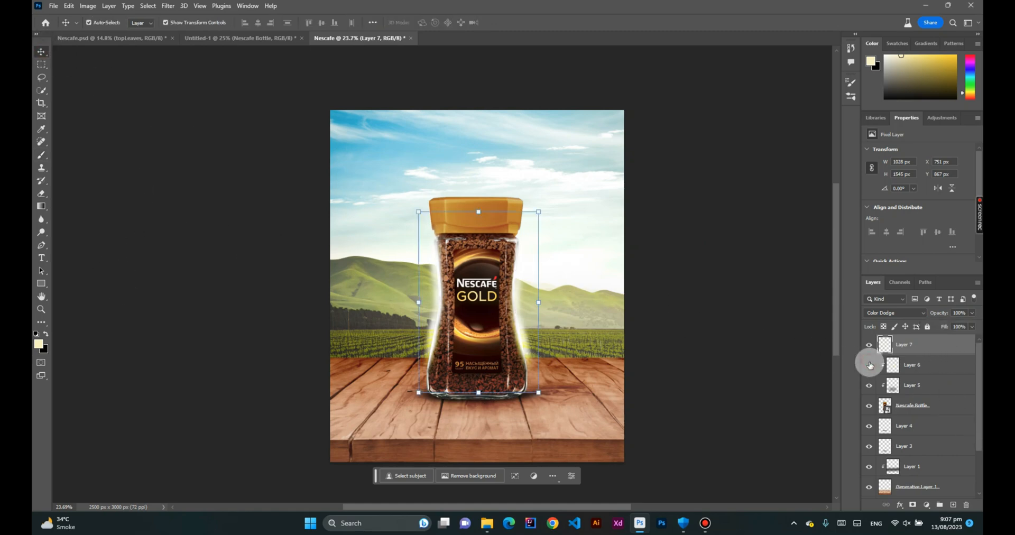
- Build up the outer glow along both sides of the bottle with the brush at -90°, and deselect the layer
scroll(503, 329, up, 6)
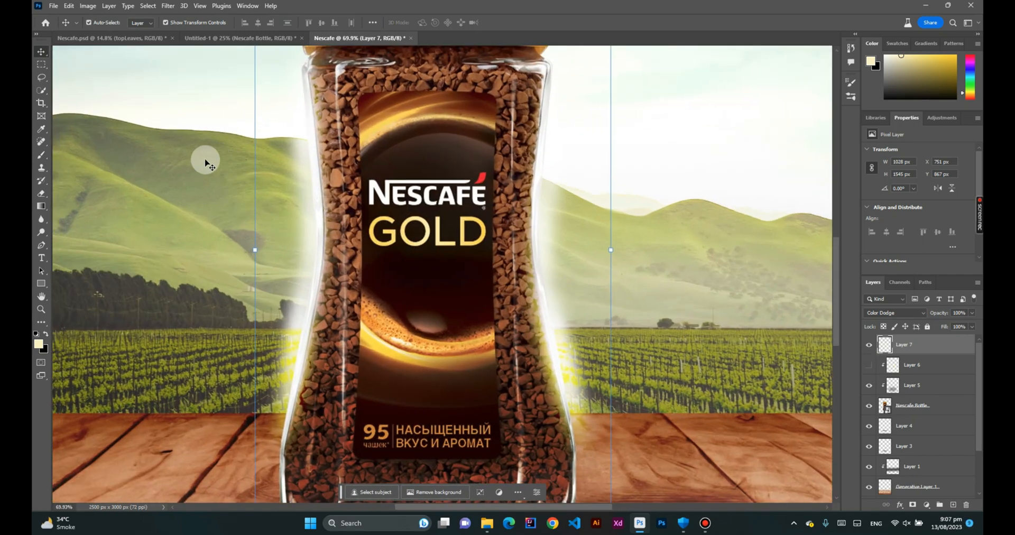
click(41, 155)
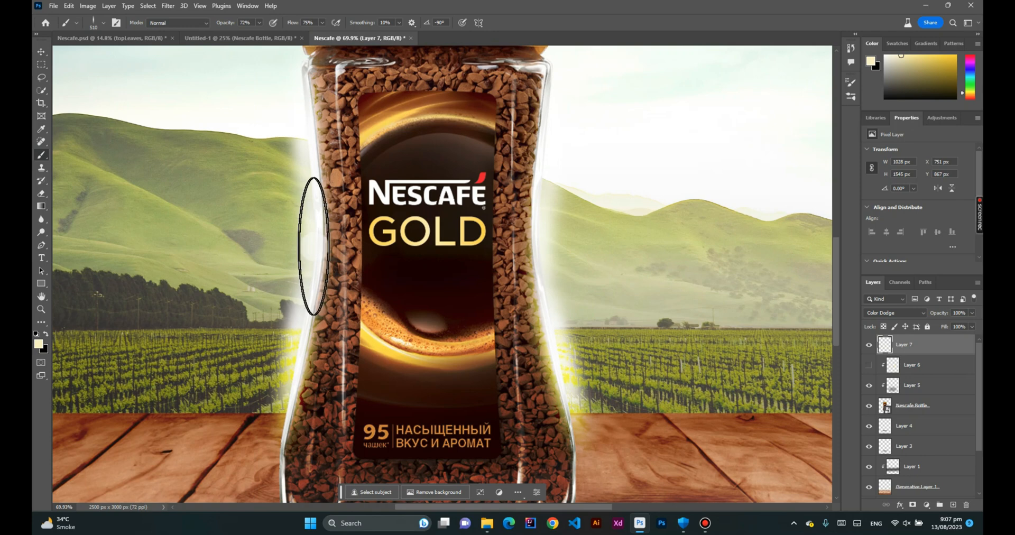
click(542, 248)
click(543, 241)
click(549, 163)
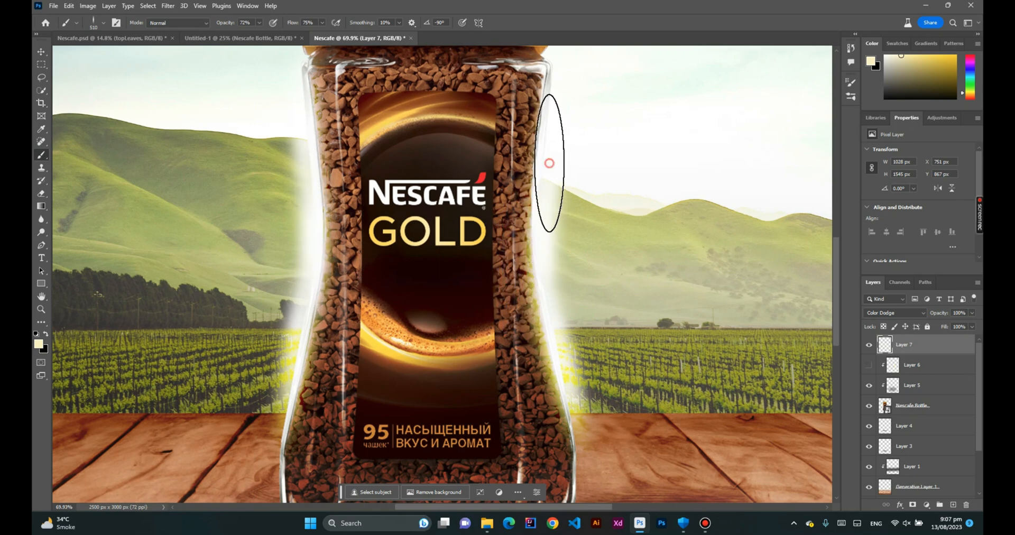
click(307, 148)
drag(307, 148, 289, 361)
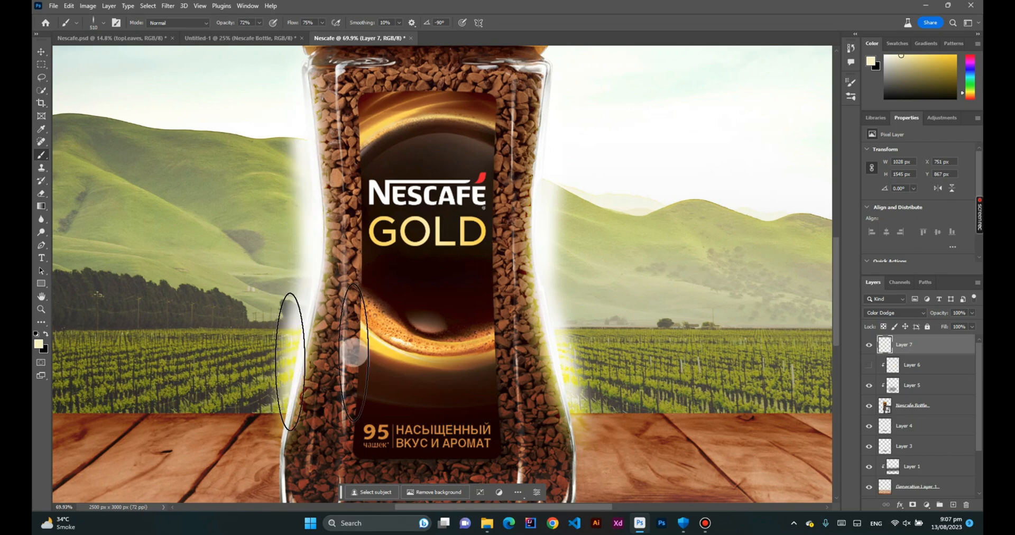
scroll(550, 205, down, 5)
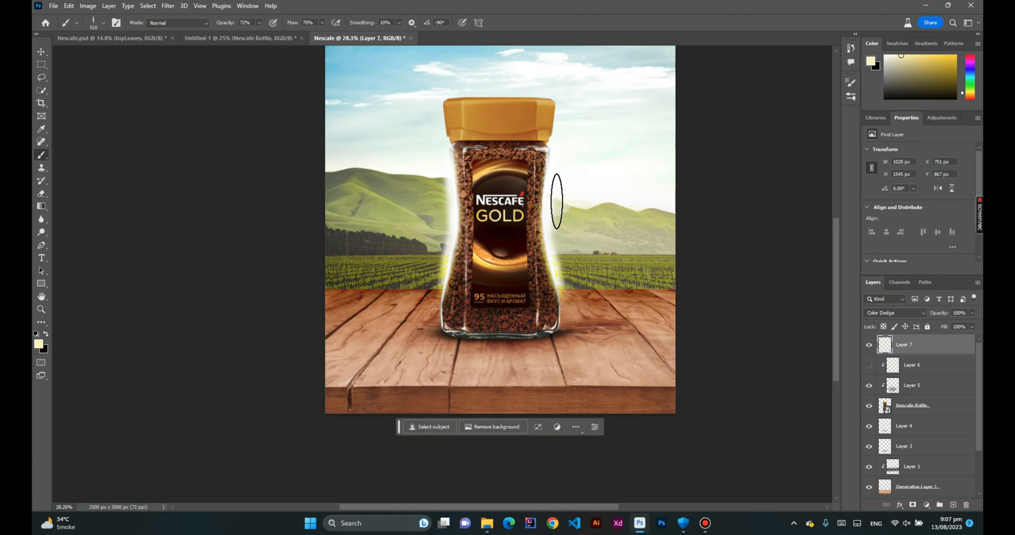
scroll(522, 194, up, 2)
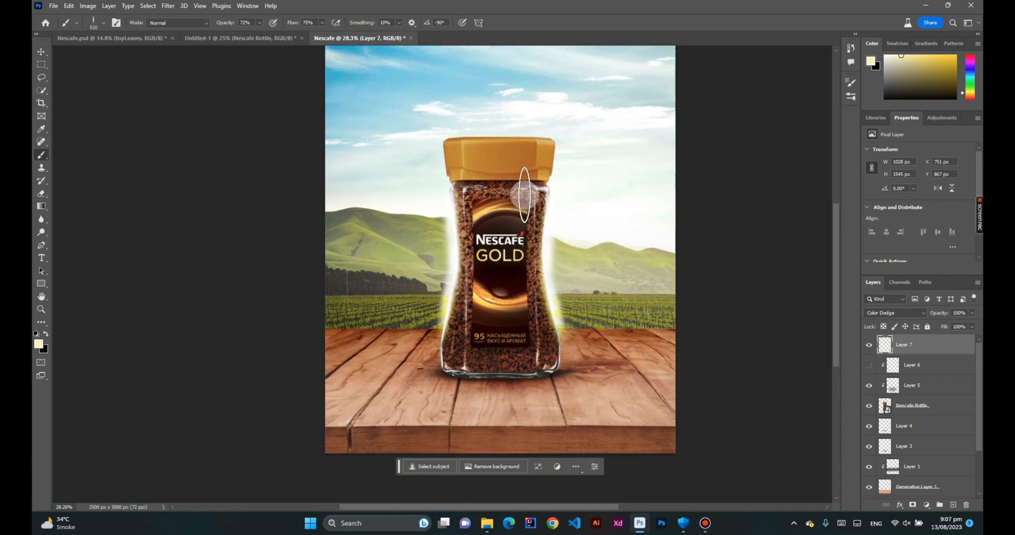
click(38, 54)
click(147, 118)
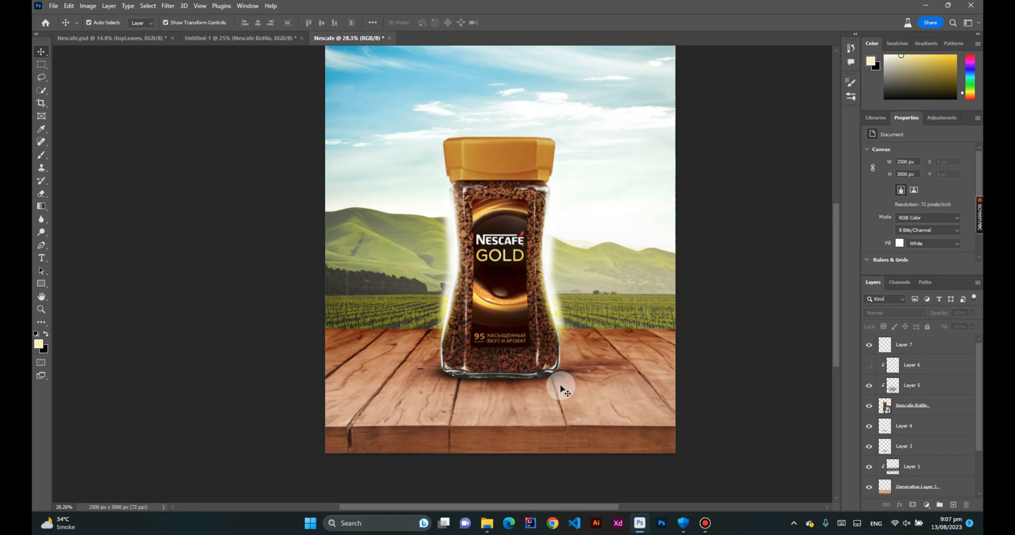
- Switch to the Untitled-1 document, hide the Nescafe Bottle layer and show the Coffee bag layer
click(238, 38)
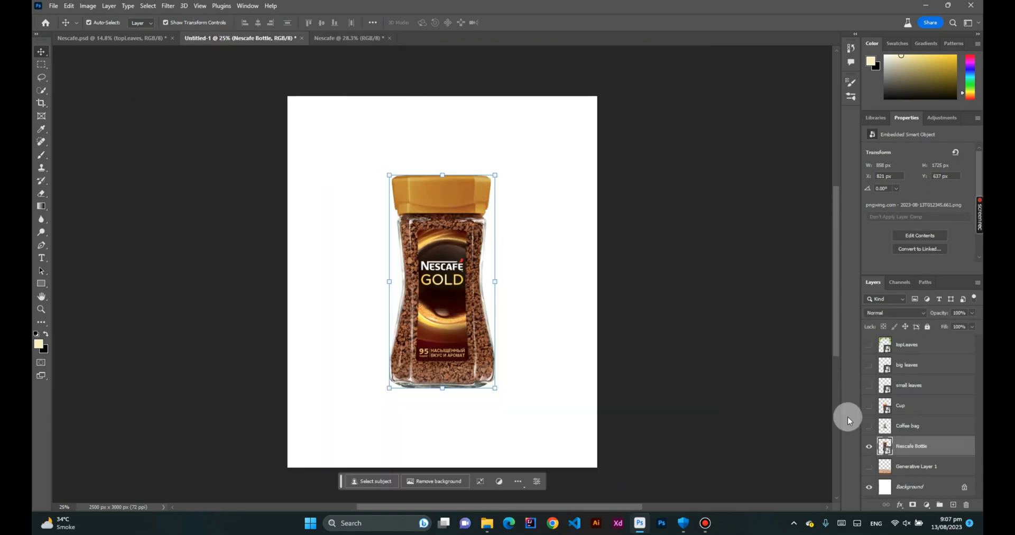
click(870, 447)
click(869, 425)
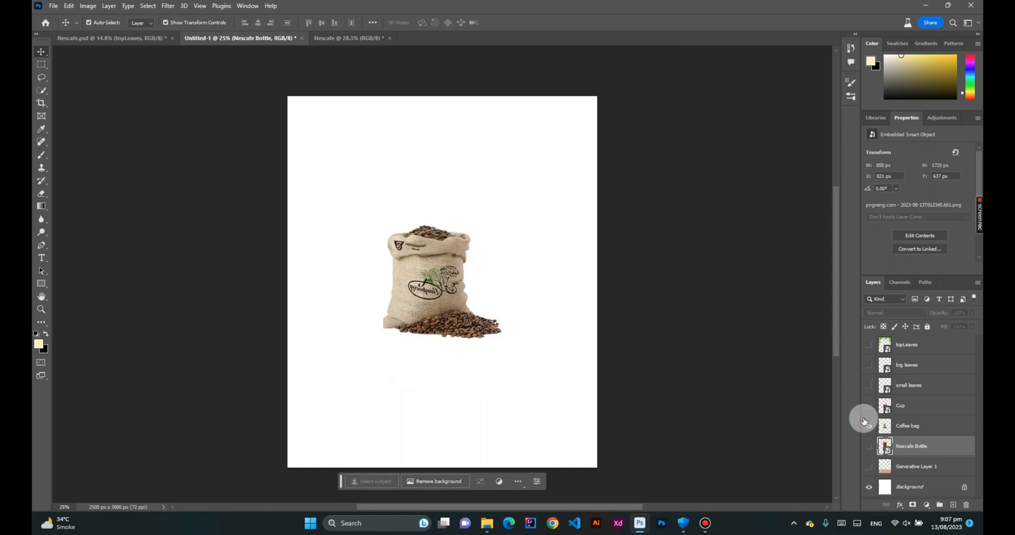
- Copy the coffee bag into the Nescafe document and place it on the table to the left of the bottle
click(450, 297)
key(ctrl+c)
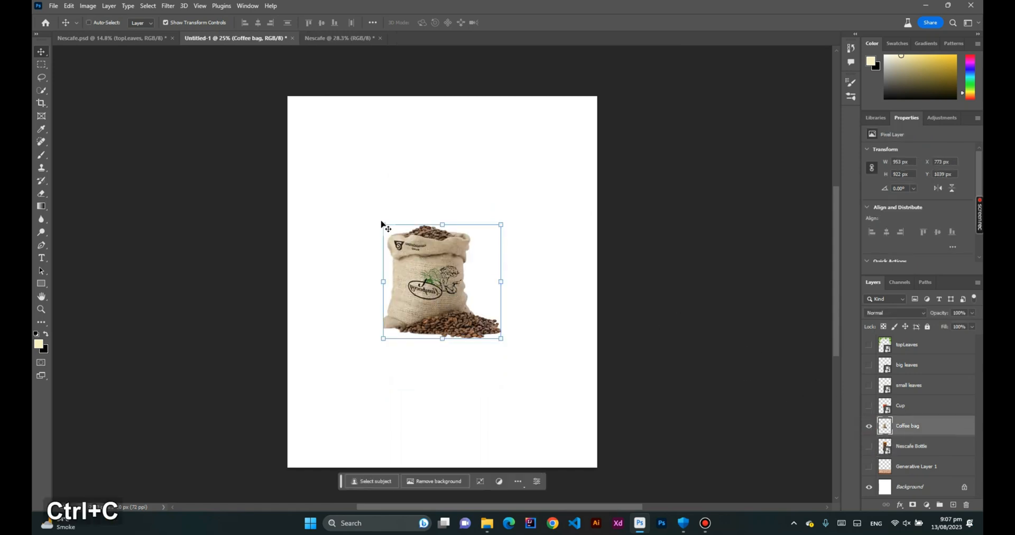
click(335, 37)
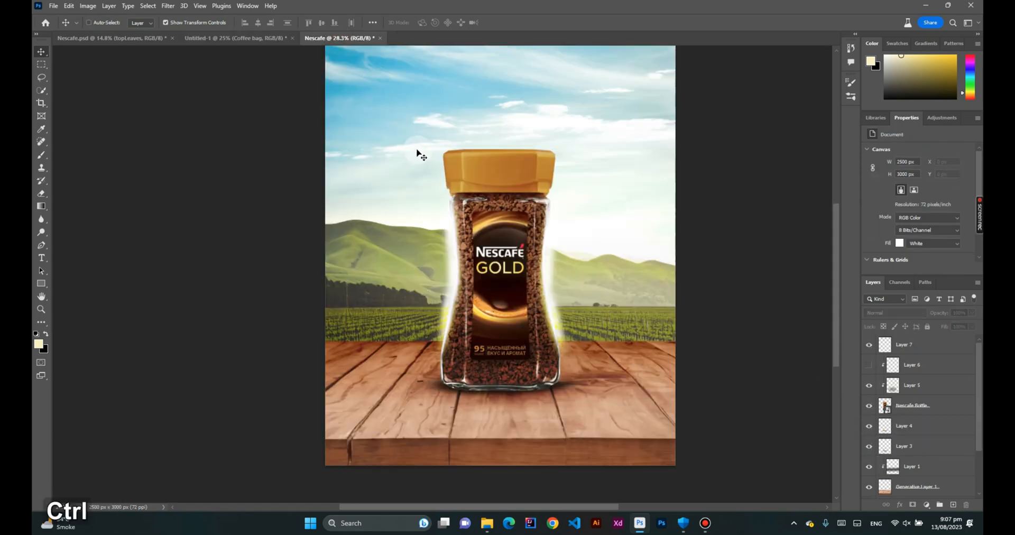
key(ctrl+v)
drag(441, 327, 366, 357)
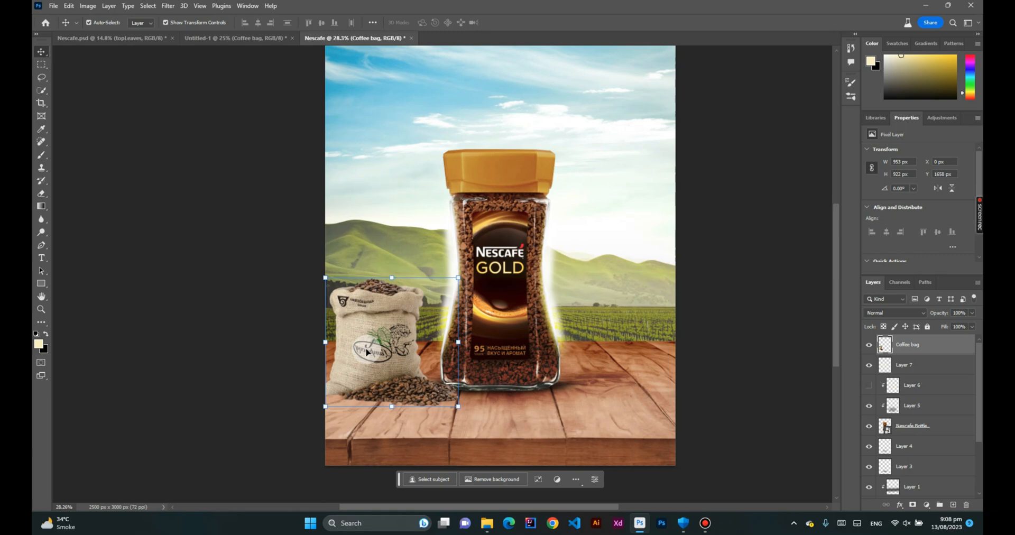
- Add a Levels adjustment layer above the Coffee bag layer and clip it to the bag
click(929, 506)
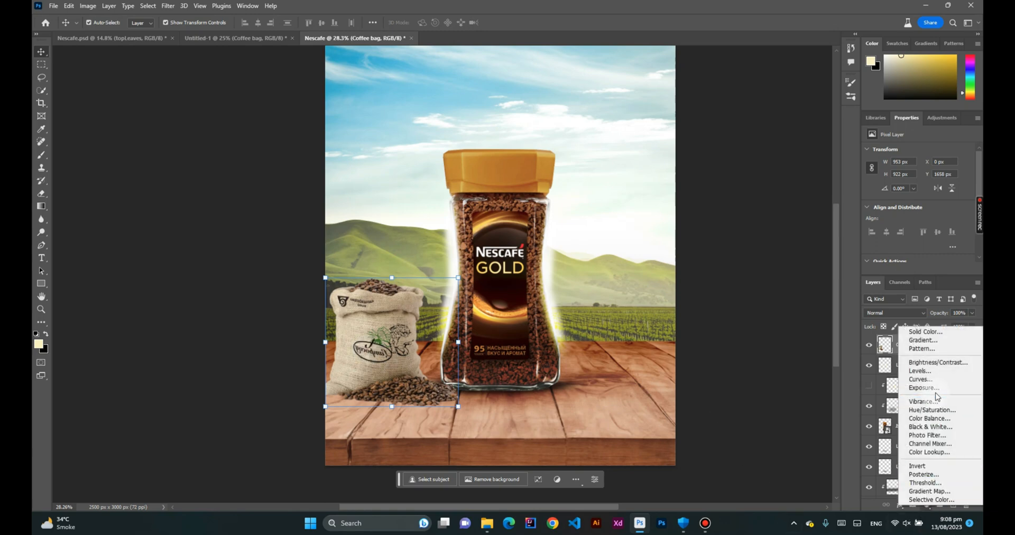
click(936, 372)
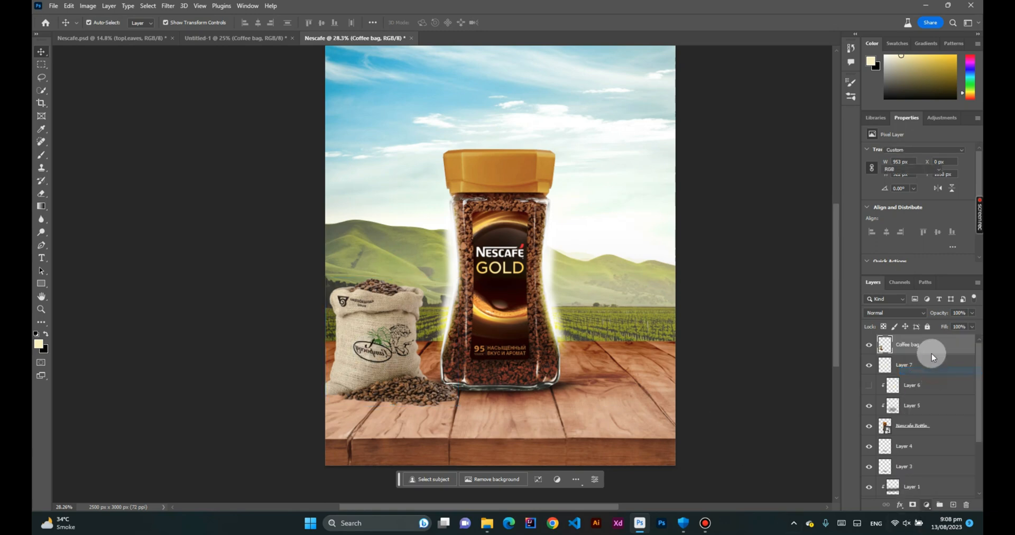
right_click(931, 339)
click(915, 313)
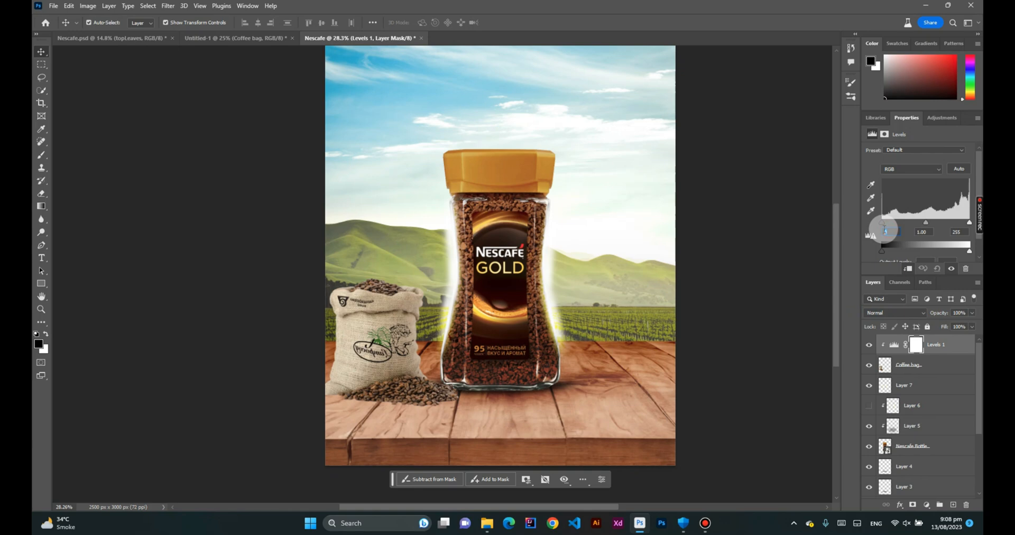
- Set the bag's Levels input values to 53, 0.71 and 206, and deselect the layer
text(53)
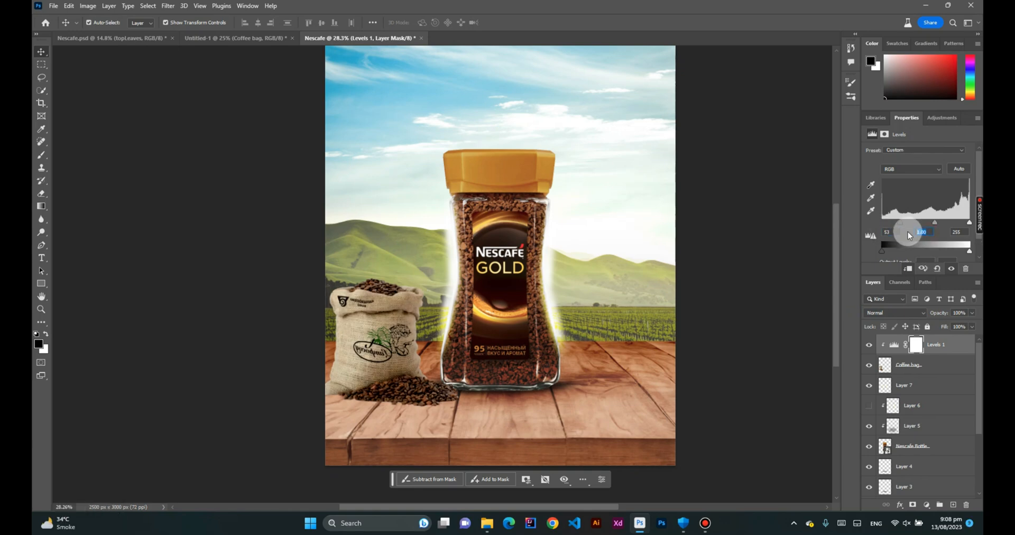
text(0.71)
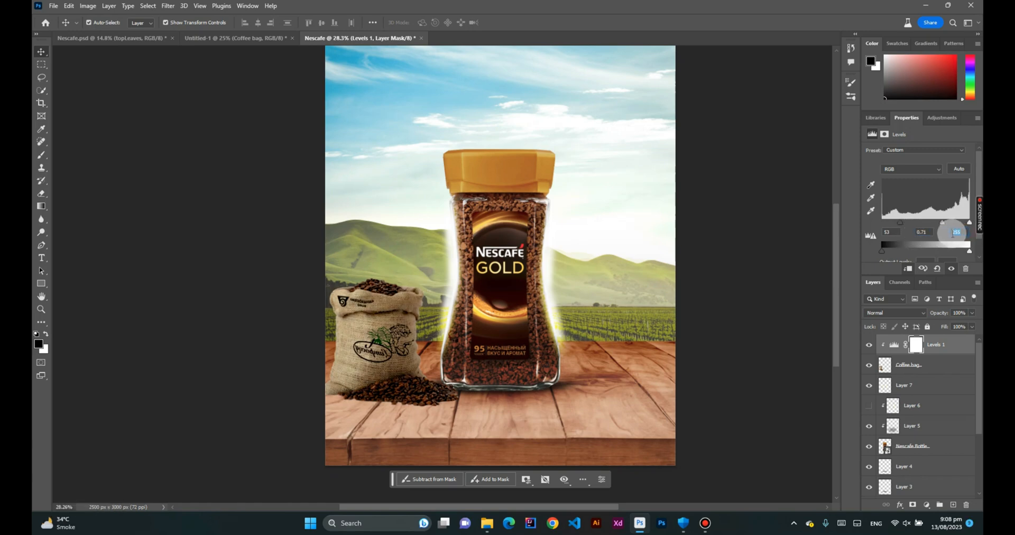
text(206)
click(377, 324)
click(263, 311)
- Add a new empty layer directly beneath the Coffee bag layer for the bag's shadow
key(ctrl+space)
drag(394, 407, 461, 311)
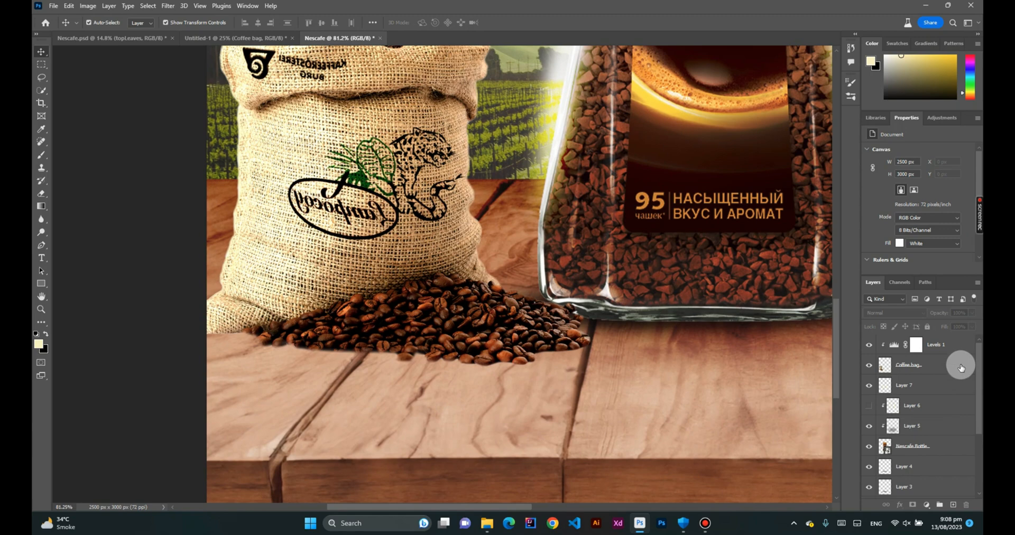
click(940, 364)
click(934, 387)
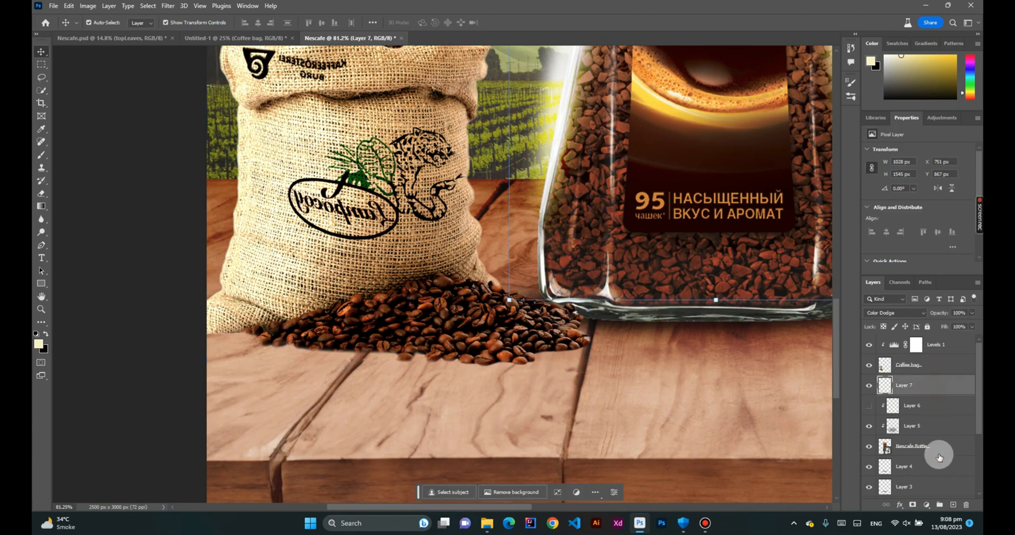
click(955, 507)
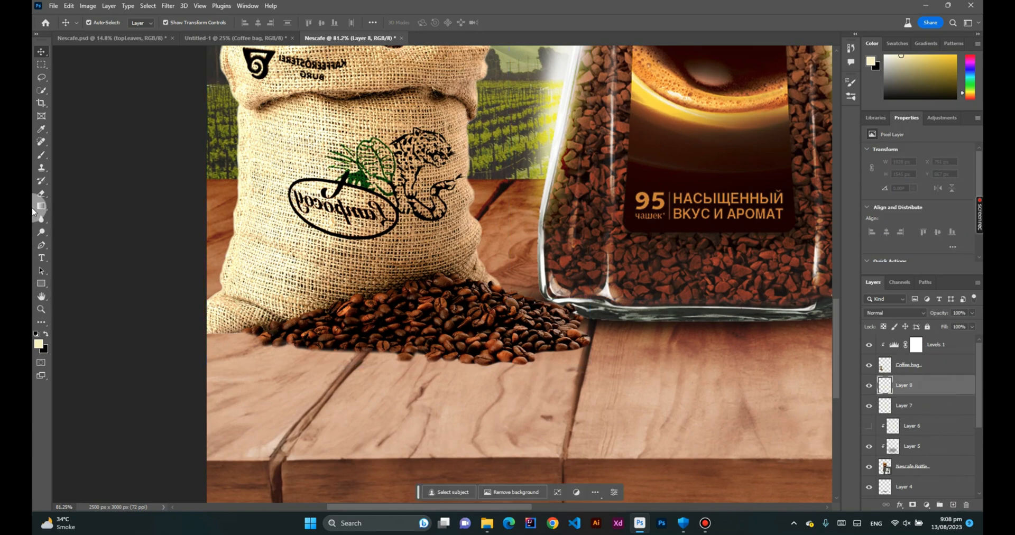
- Set up a soft, flattened elliptical brush with its angle at -2° and enlarge it to about 589 px
click(38, 158)
right_click(386, 322)
click(458, 405)
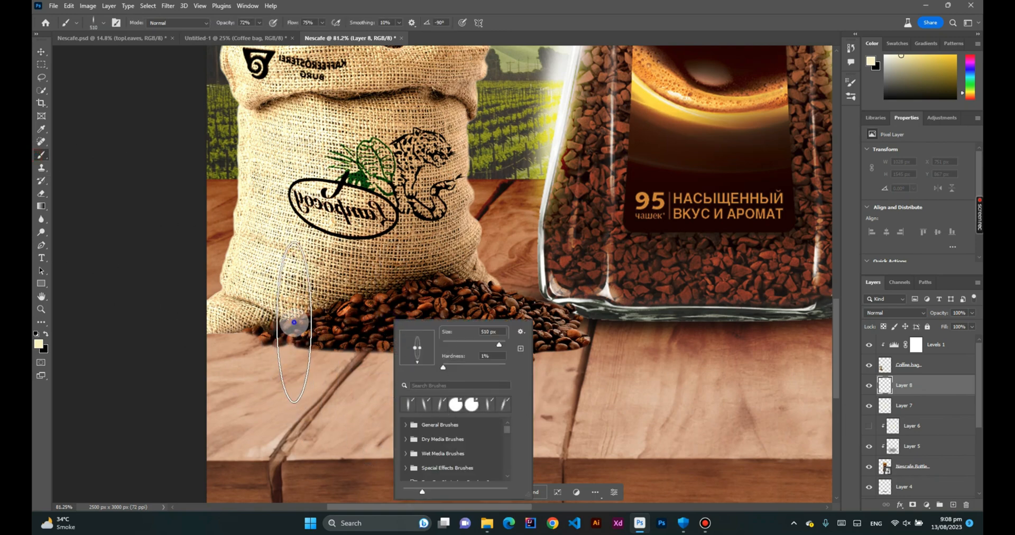
right_click(292, 324)
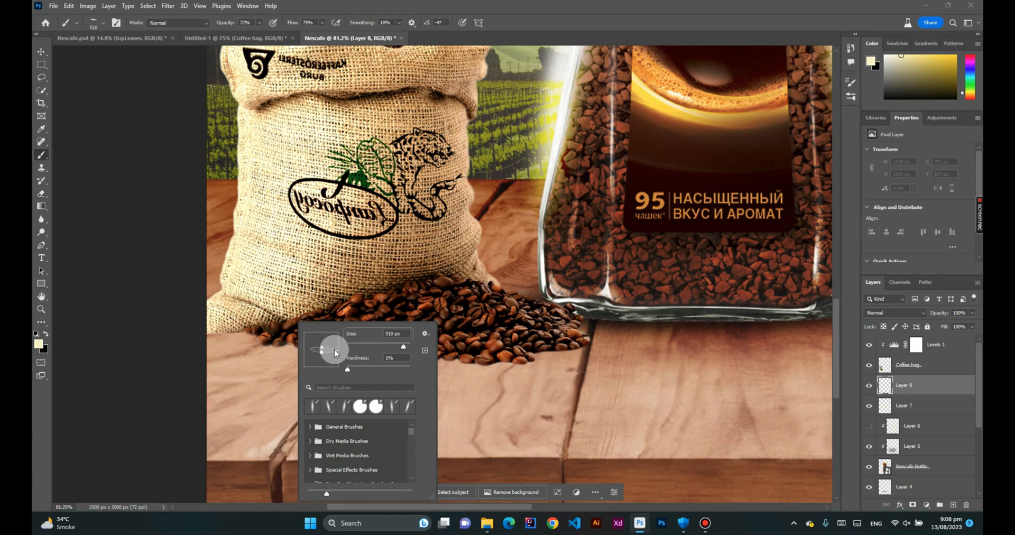
drag(342, 352, 346, 351)
click(272, 335)
key(bracketright)
key(bracketright)
key(bracketright)
click(283, 344)
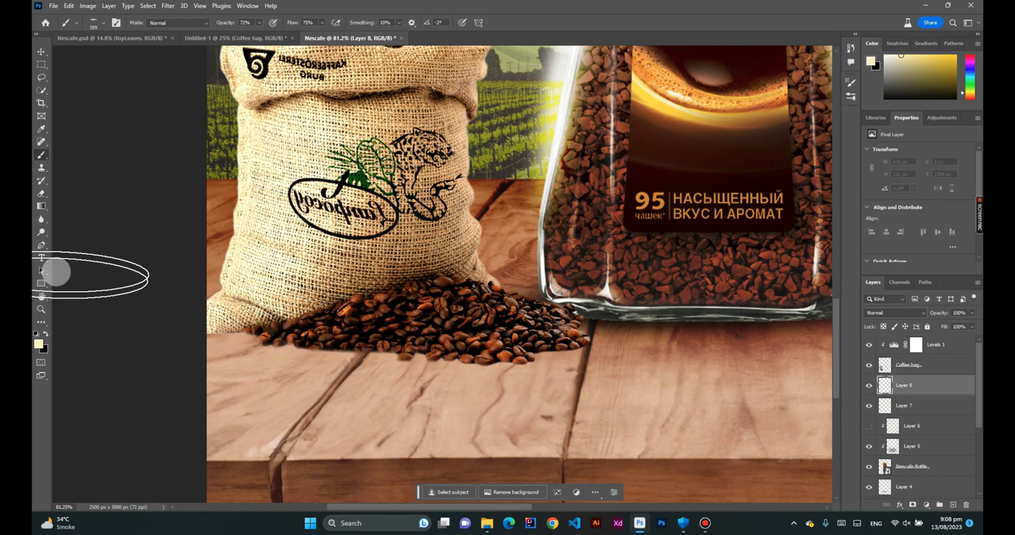
- Paint a black shadow along the base of the bag and its spilled beans, with the layer's blend mode set to Overlay
click(46, 334)
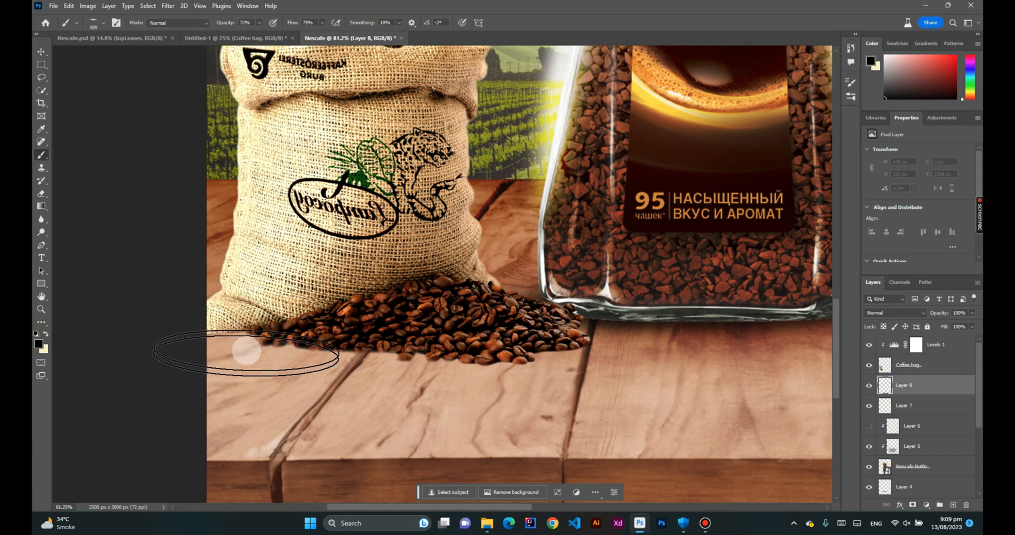
mouse_move(392, 346)
mouse_down()
mouse_move(439, 351)
mouse_move(515, 340)
mouse_move(524, 329)
mouse_move(612, 336)
mouse_up()
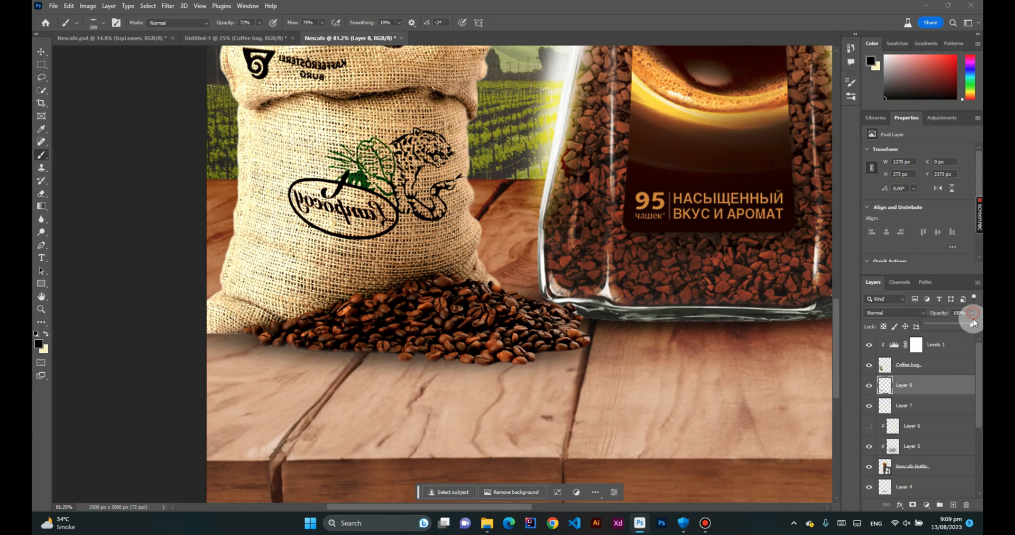
click(915, 316)
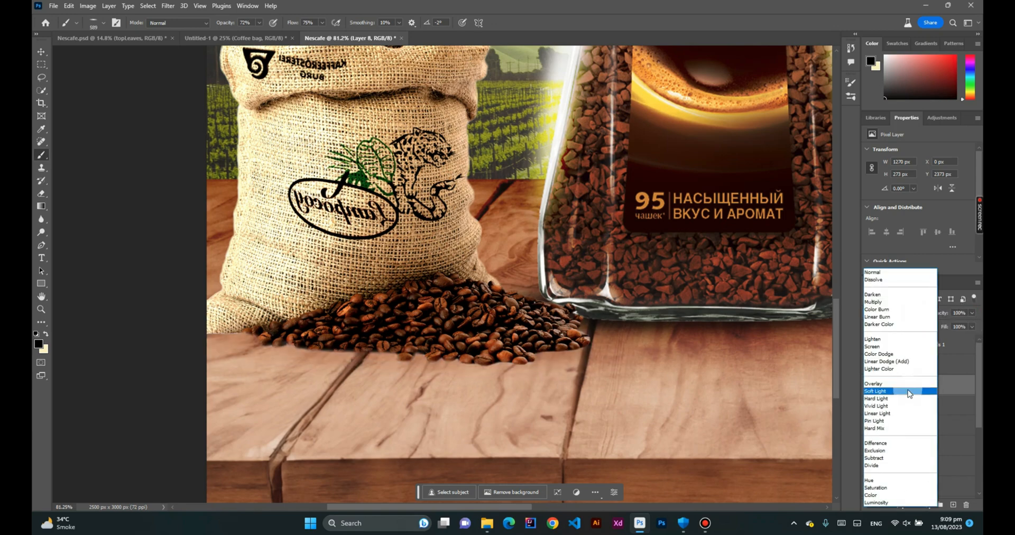
click(899, 389)
mouse_move(317, 354)
mouse_down()
mouse_move(274, 339)
mouse_move(483, 344)
mouse_move(537, 357)
mouse_up()
key(ctrl+0)
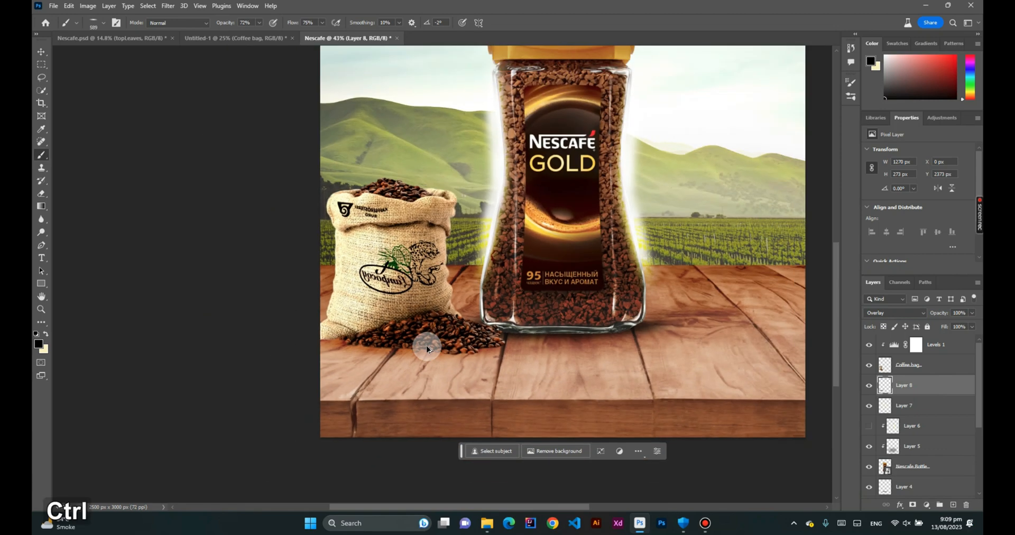
- Add another layer above the Overlay shadow and brush a softer, wider black shadow under the bag and beans
click(954, 507)
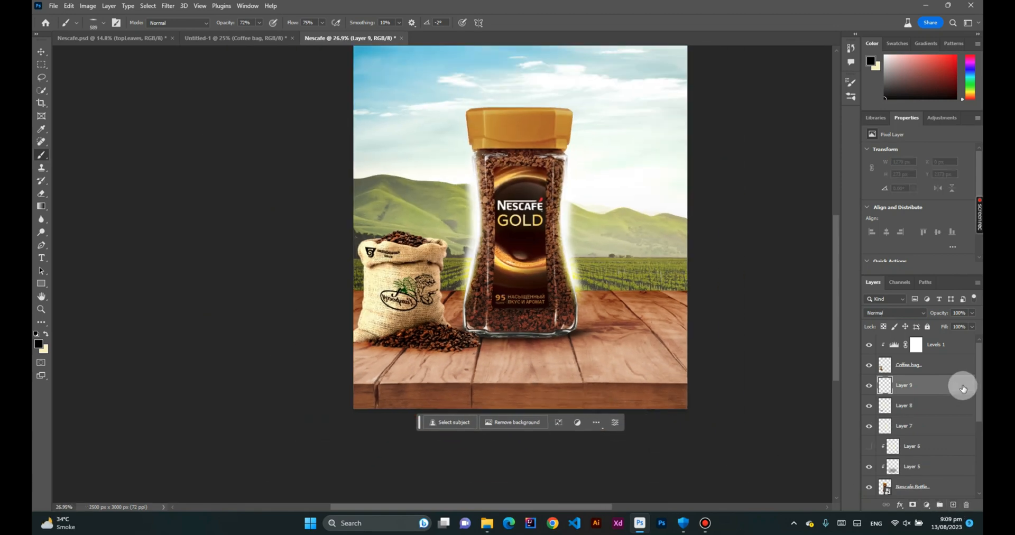
drag(417, 347, 455, 364)
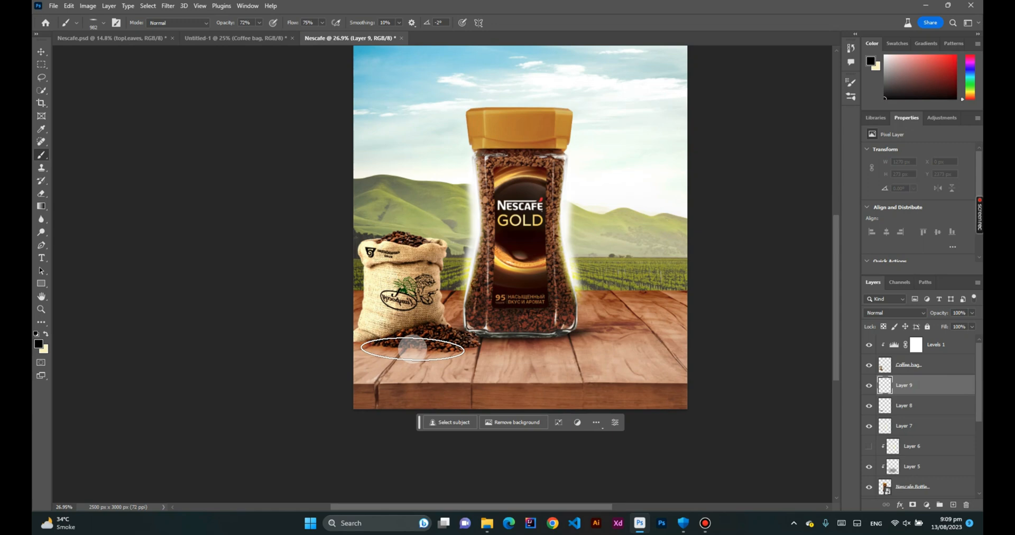
drag(395, 343, 453, 348)
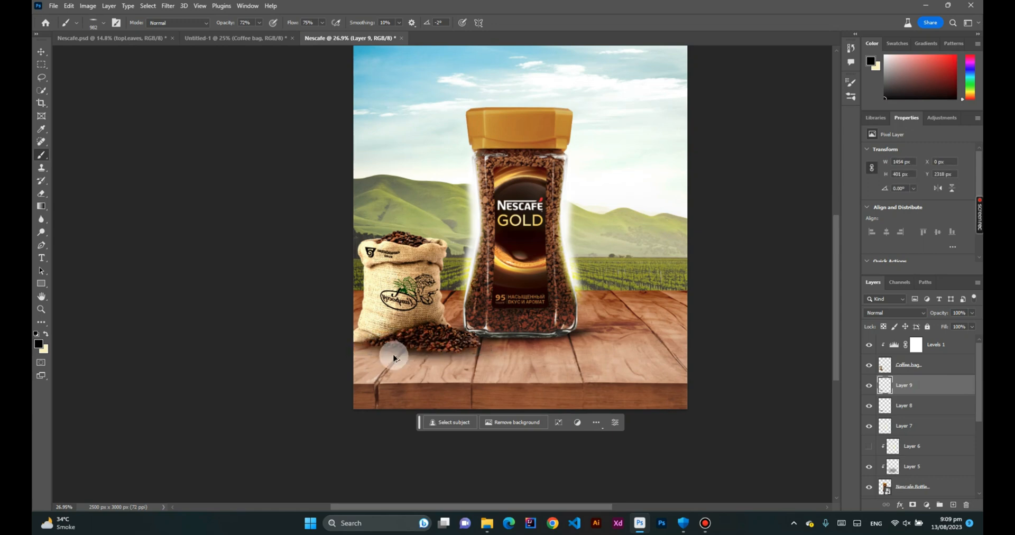
scroll(394, 360, up, 5)
scroll(394, 359, up, 4)
drag(402, 291, 275, 291)
mouse_move(335, 308)
mouse_down()
mouse_move(519, 335)
mouse_move(565, 336)
mouse_move(642, 315)
mouse_up()
scroll(645, 396, down, 6)
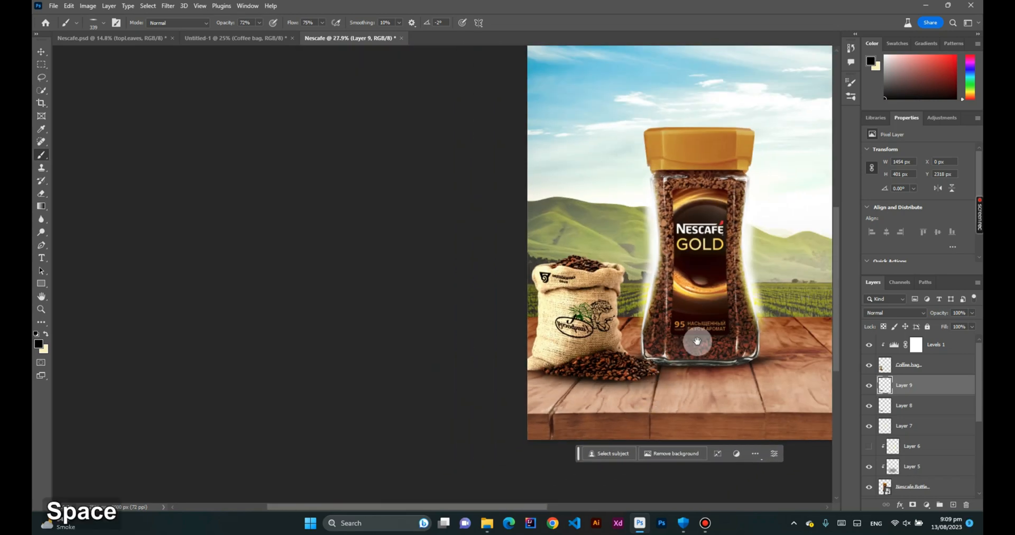
drag(696, 340, 517, 369)
scroll(509, 370, down, 1)
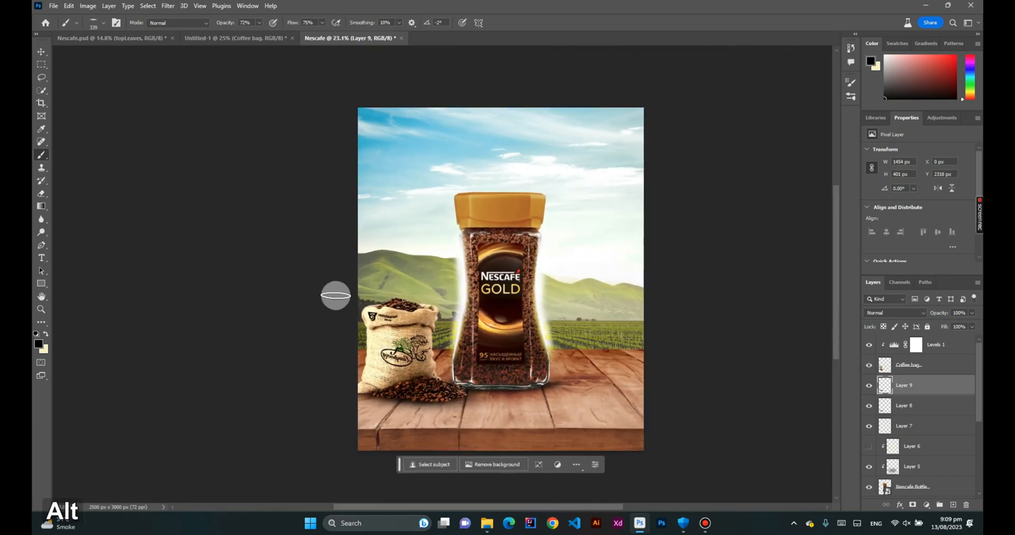
- In the Untitled-1 document, hide the Coffee bag layer, show the Cup layer and copy the cup
click(43, 52)
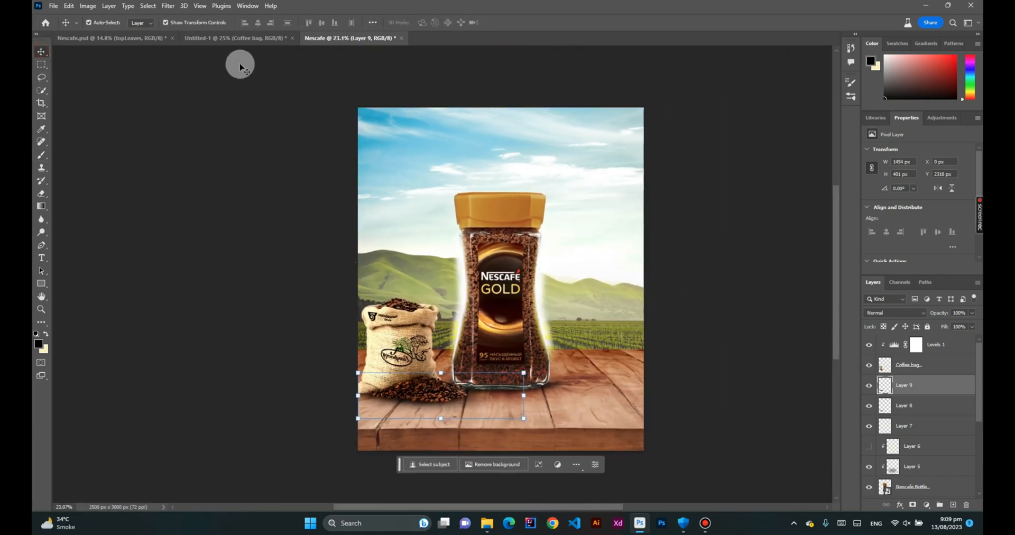
click(245, 37)
click(869, 426)
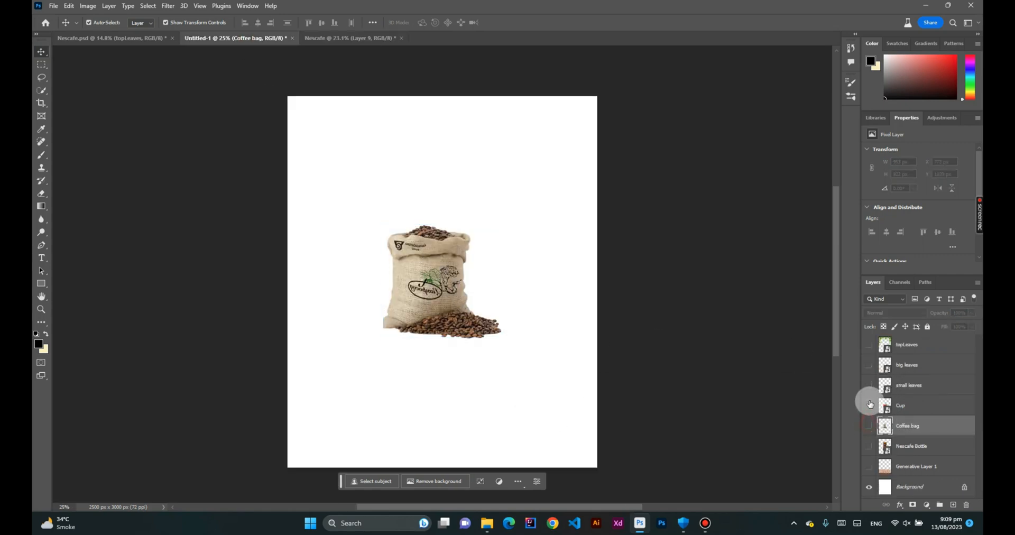
click(869, 406)
ctrl+click(407, 281)
key(ctrl+c)
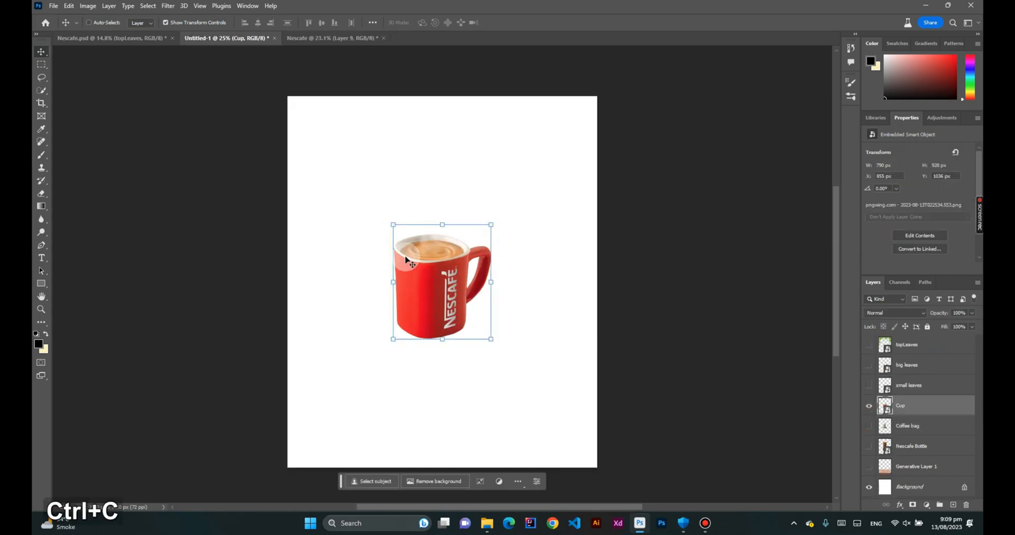
- Paste the cup into the Nescafe document and place it on the table to the right of the bottle
click(332, 37)
key(ctrl+v)
drag(563, 335, 632, 394)
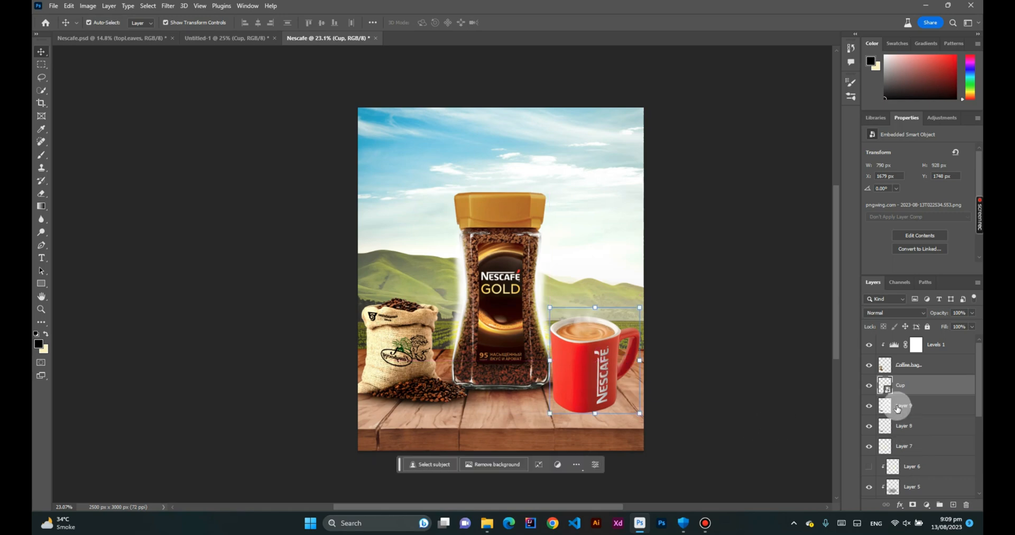
- Add a new layer clipped to the cup and set its blend mode to Color Dodge
click(955, 506)
right_click(918, 386)
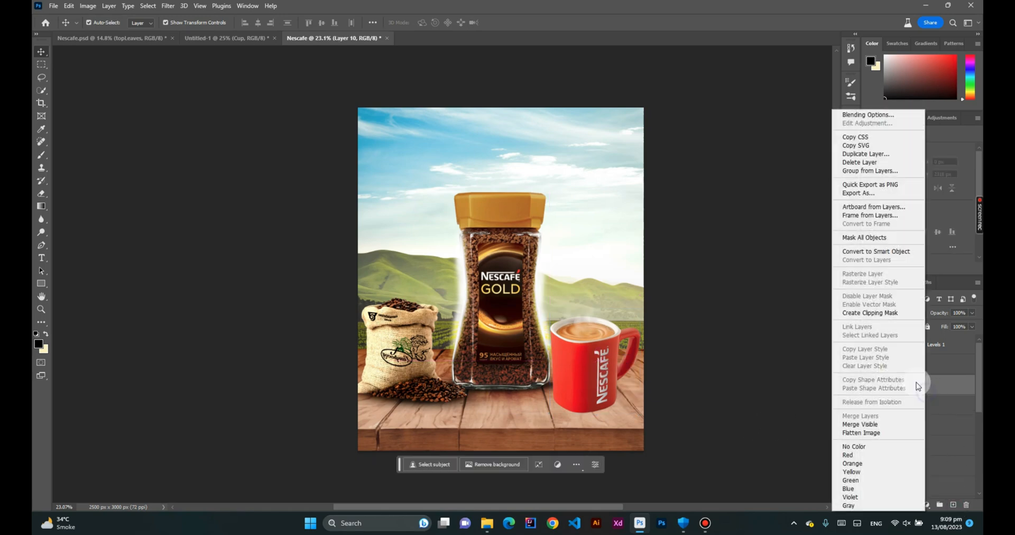
click(870, 313)
drag(544, 385, 581, 385)
drag(456, 364, 244, 370)
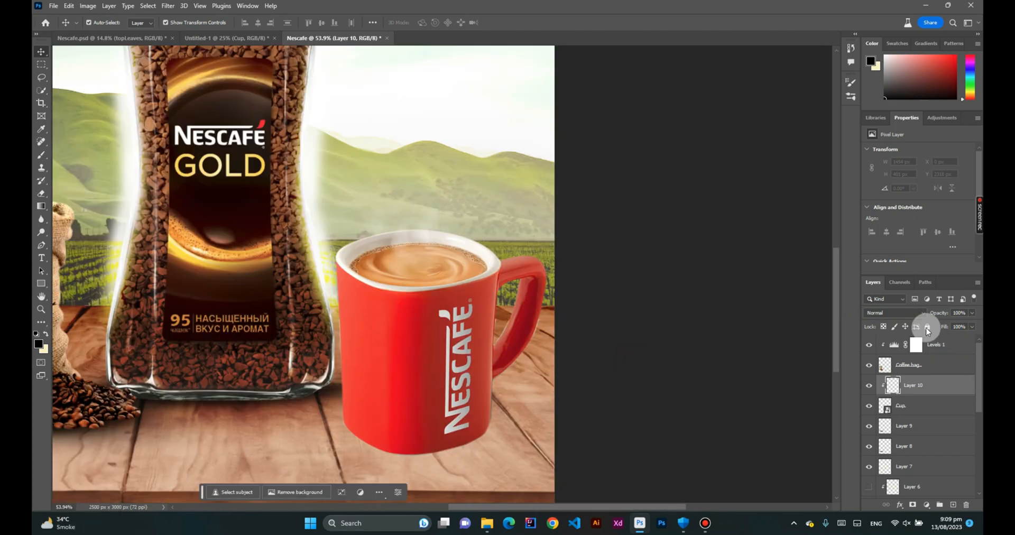
click(893, 313)
click(899, 350)
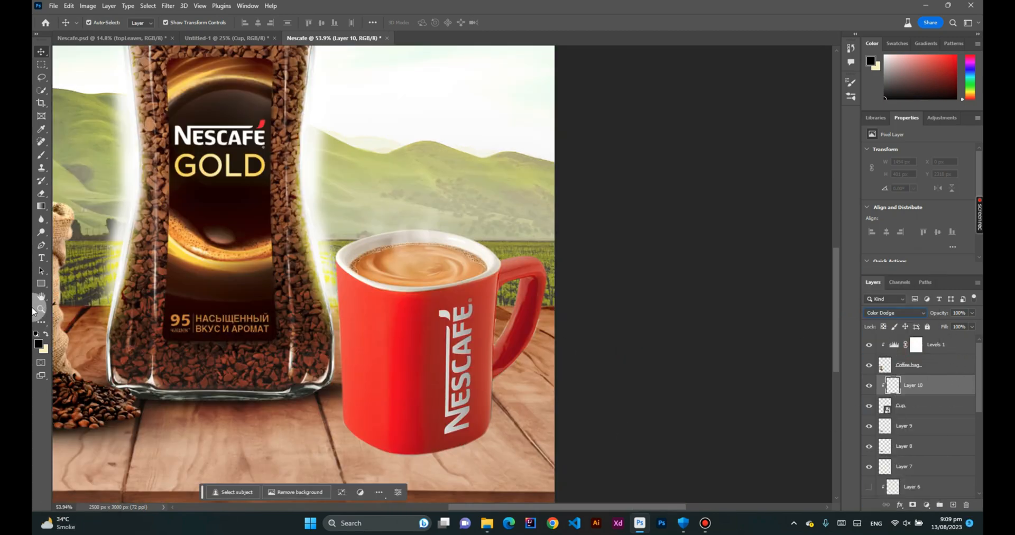
- Make cream the foreground colour and choose the Soft Round tip for the Eraser
click(46, 336)
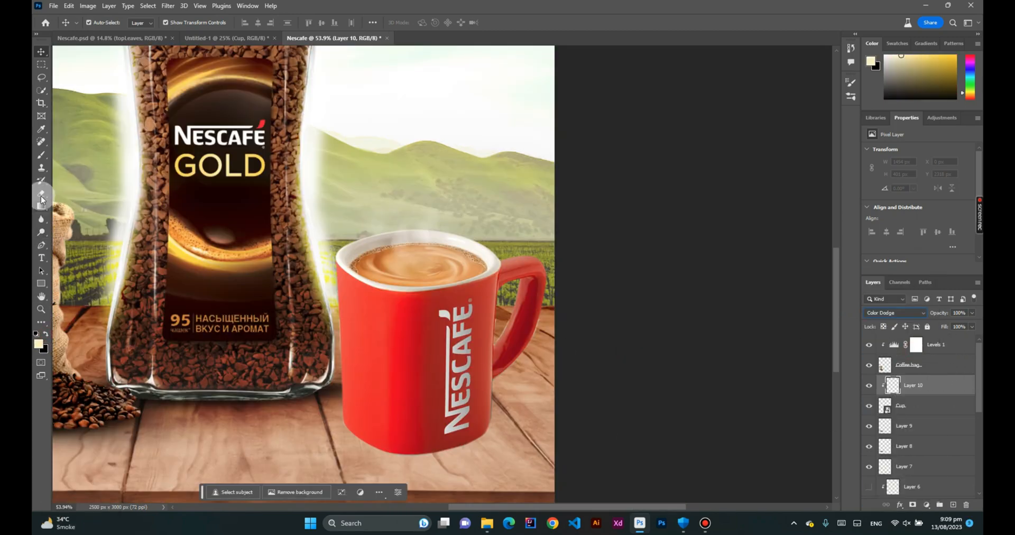
click(40, 154)
right_click(470, 361)
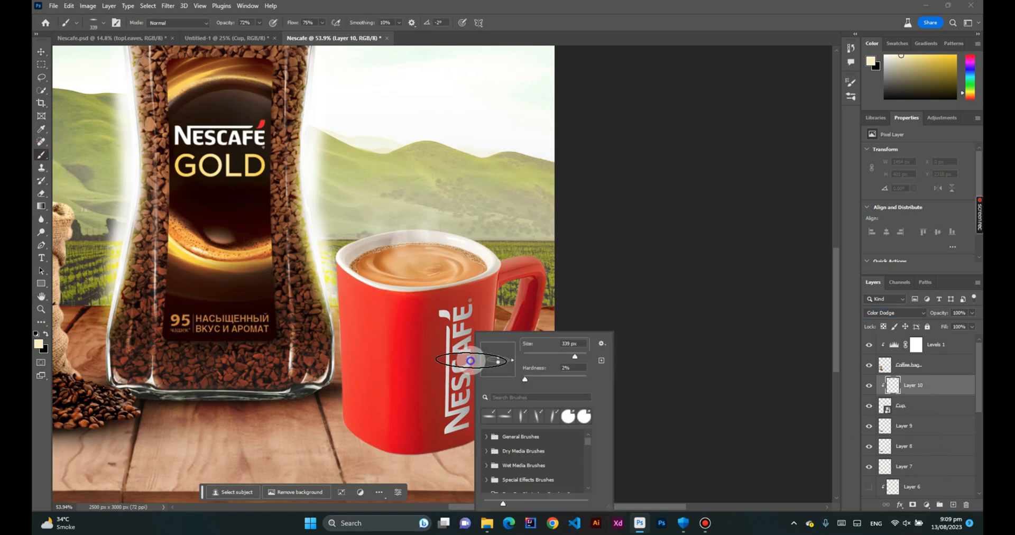
key(e)
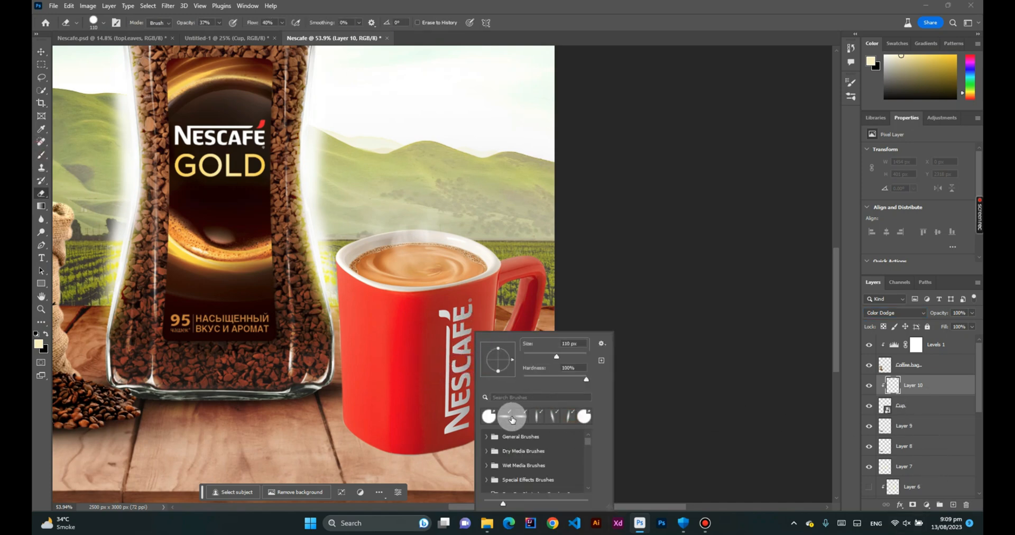
click(487, 437)
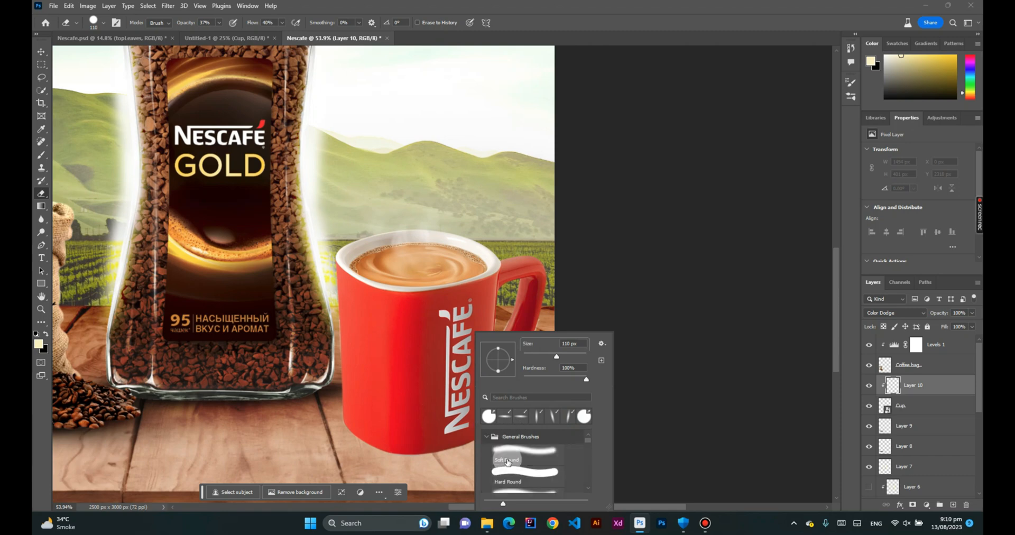
click(510, 449)
- Try to brush a highlight along the cup's right side and handle on the clipped Color Dodge layer
click(676, 287)
drag(465, 337, 518, 338)
mouse_move(526, 275)
mouse_down()
mouse_move(529, 338)
mouse_move(489, 422)
mouse_move(488, 275)
mouse_move(501, 439)
mouse_up()
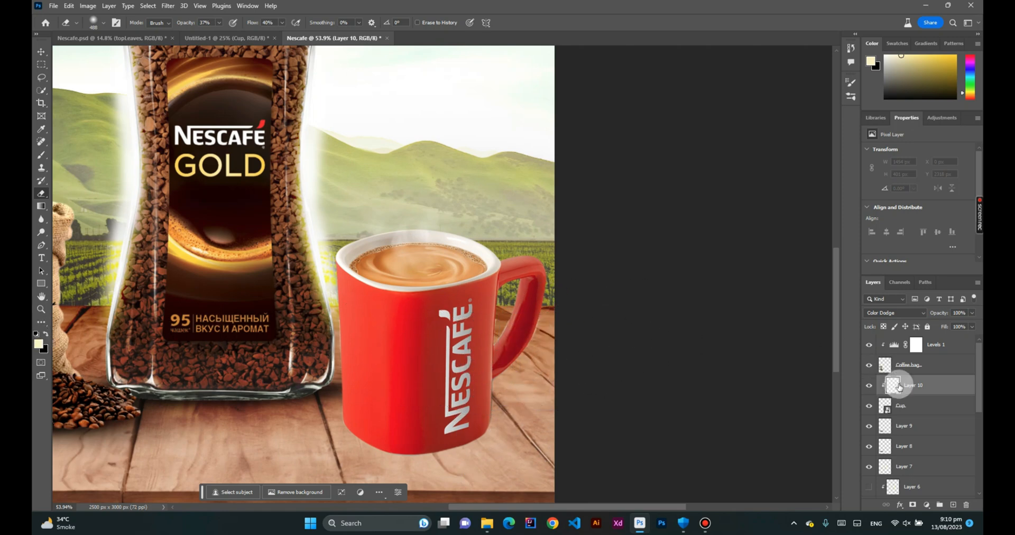
click(909, 313)
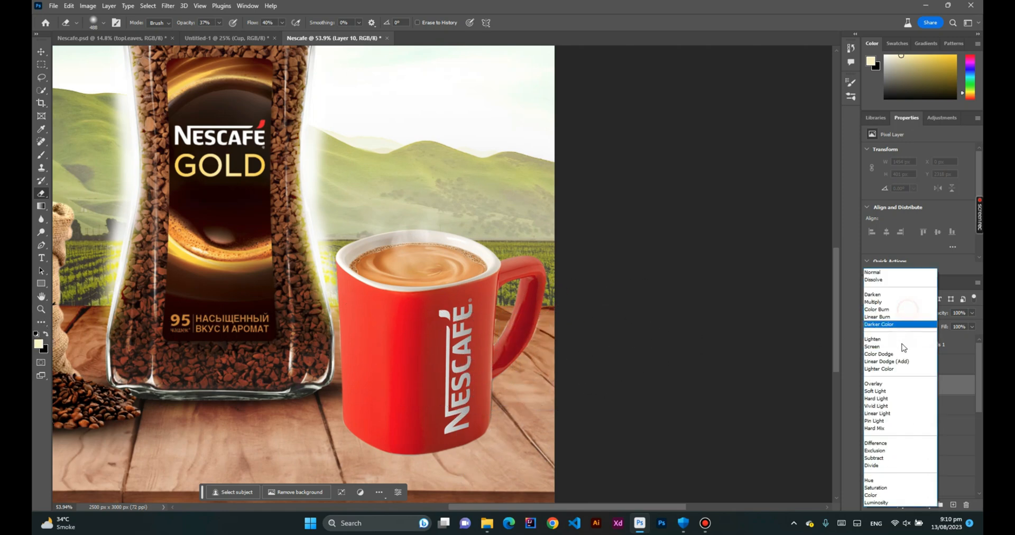
click(889, 297)
key(ctrl+z)
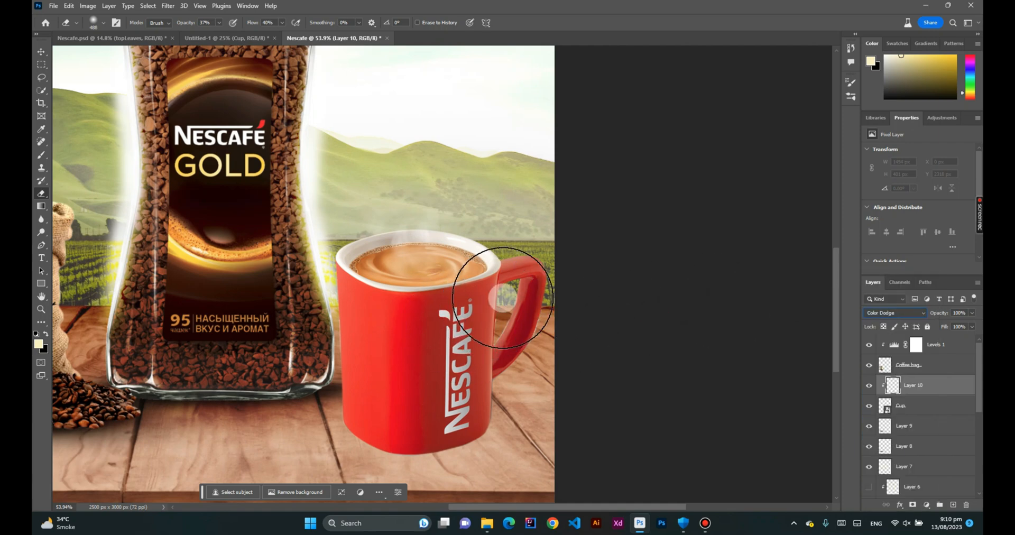
- Choose the Soft Round Pressure Size tip for the Eraser
right_click(507, 294)
scroll(552, 420, down, 1)
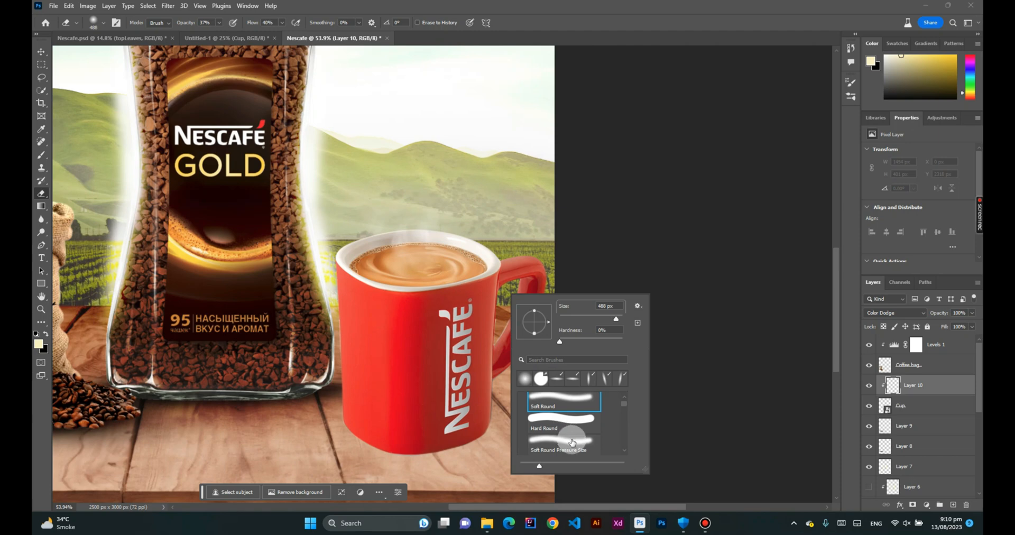
click(572, 440)
click(529, 266)
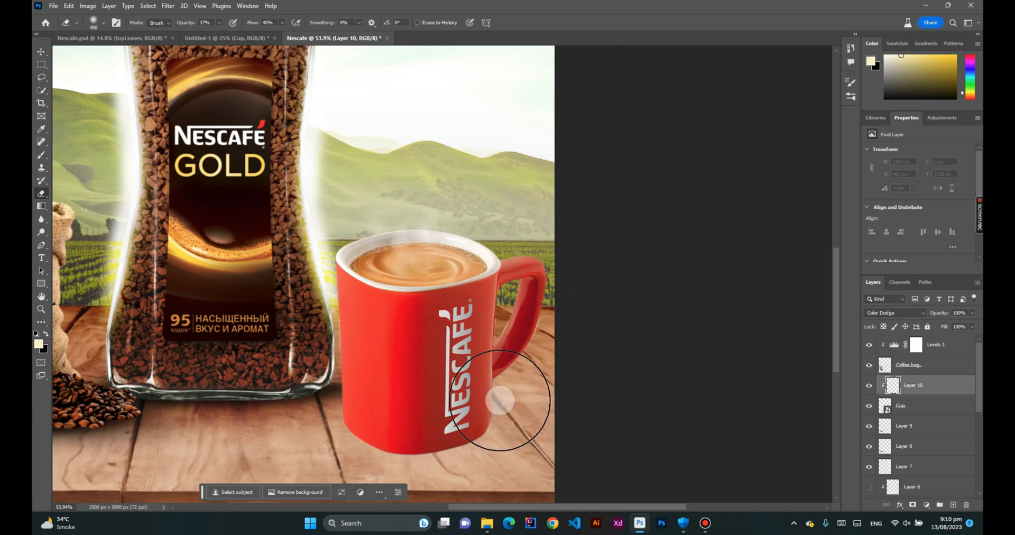
scroll(557, 323, down, 3)
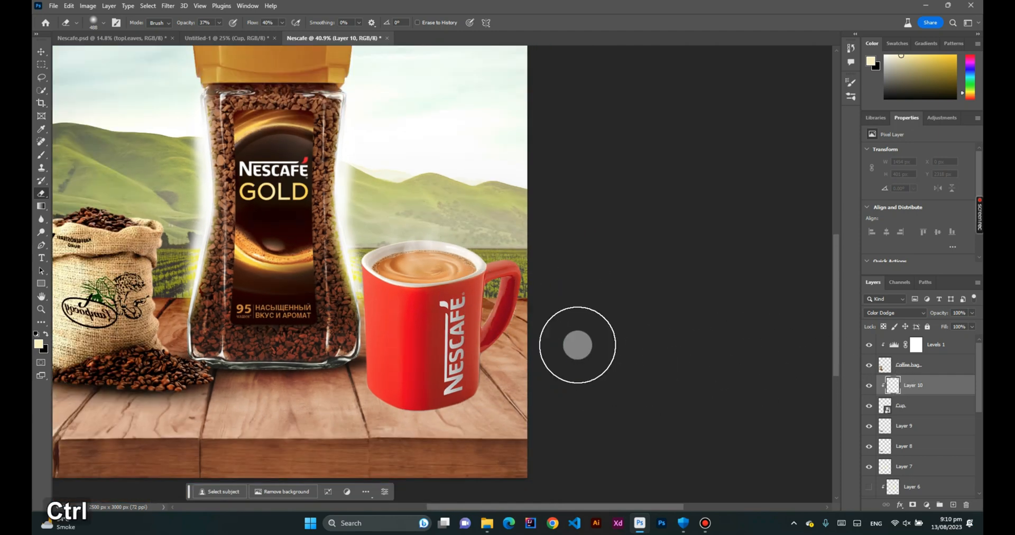
- Brush a white (ffffff) highlight over the cup's right side and handle, and set the highlight layer's opacity to 72%
click(38, 344)
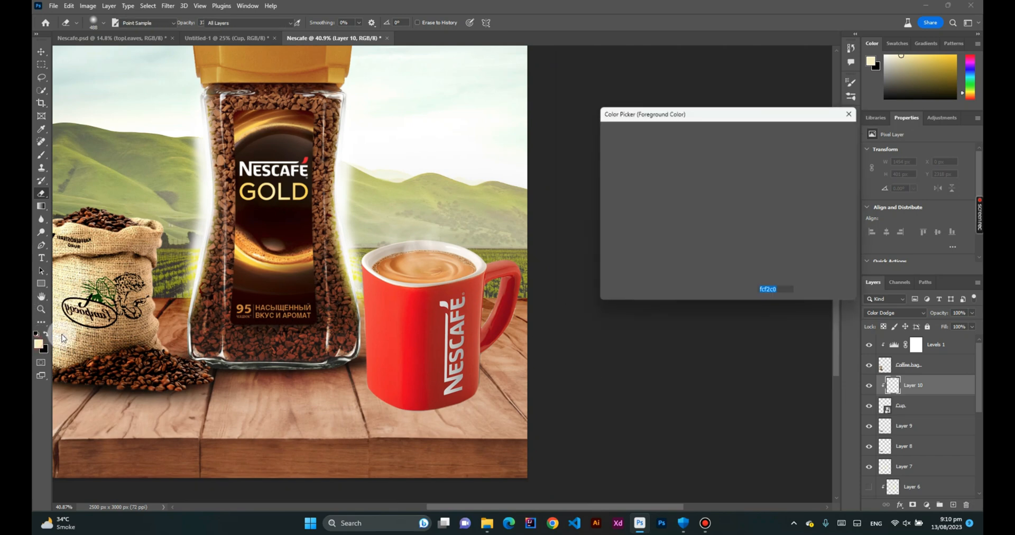
drag(667, 191, 584, 126)
click(817, 134)
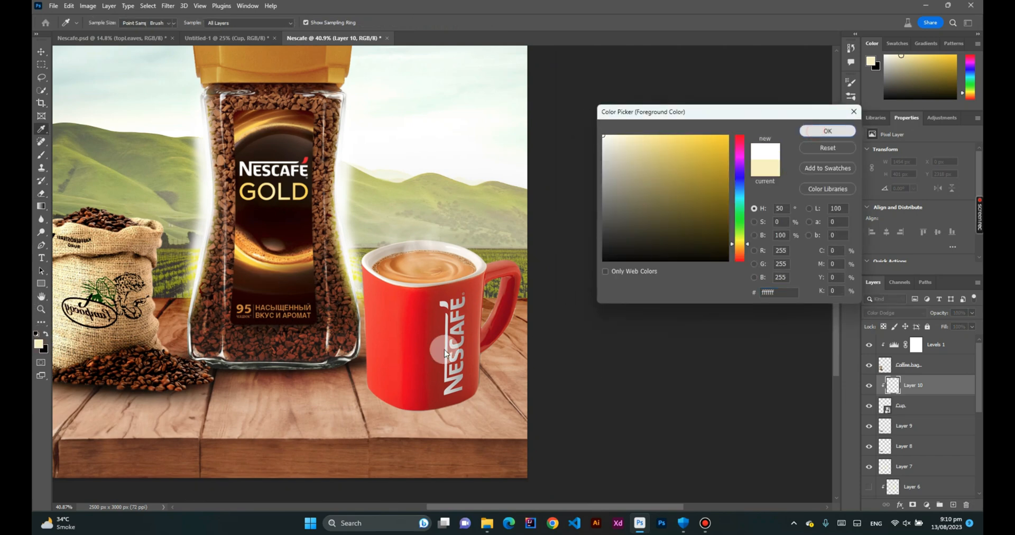
mouse_move(493, 321)
mouse_down()
mouse_move(505, 276)
mouse_move(415, 425)
mouse_up()
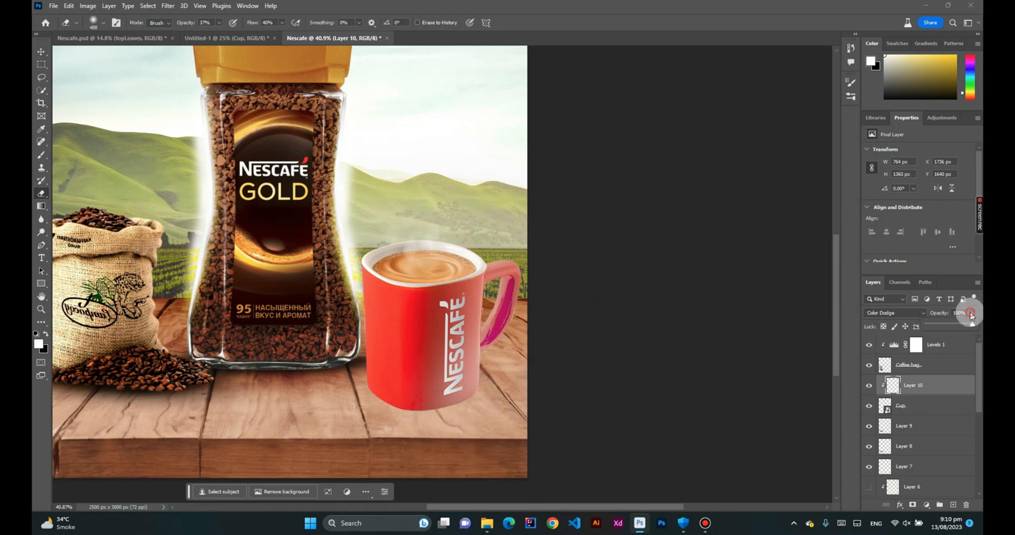
scroll(472, 366, up, 6)
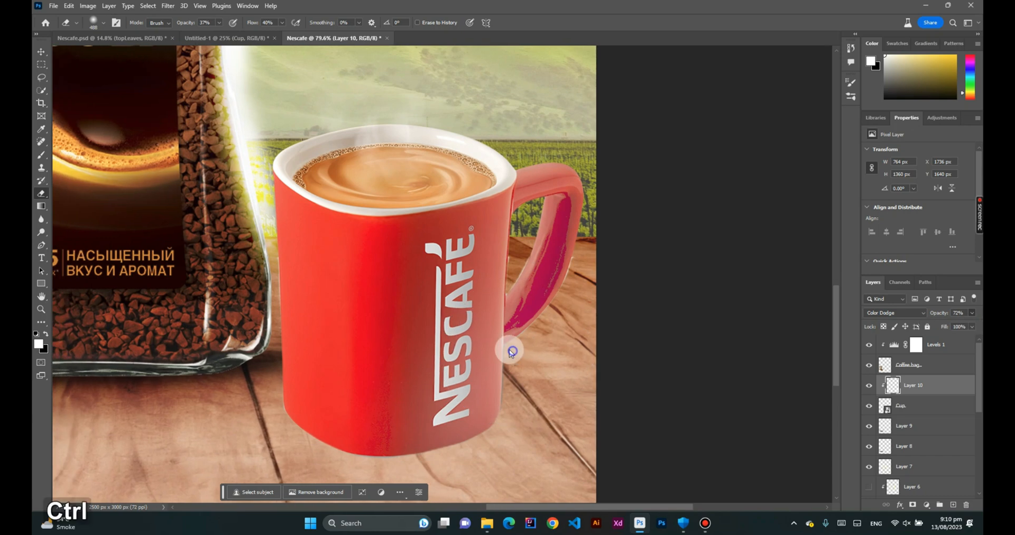
drag(512, 352, 479, 351)
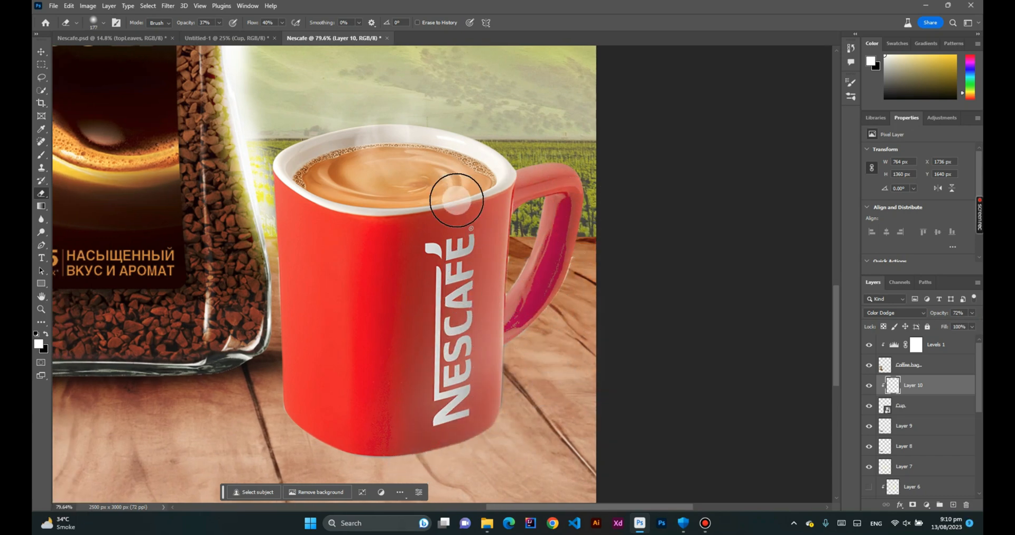
- Add another new layer above the cup highlight, clip it to the cup, and set its blend mode to Color Dodge
click(953, 505)
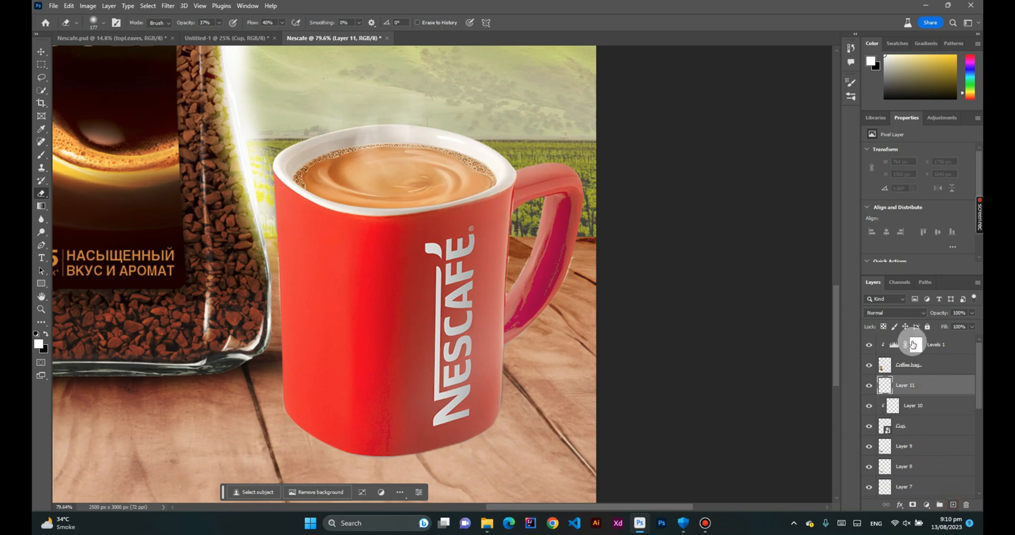
right_click(929, 387)
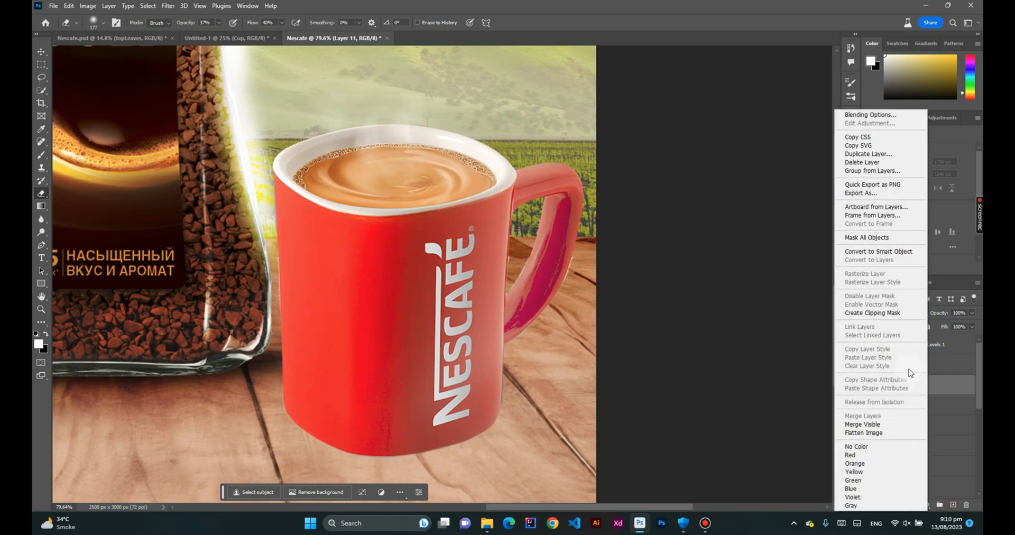
click(879, 316)
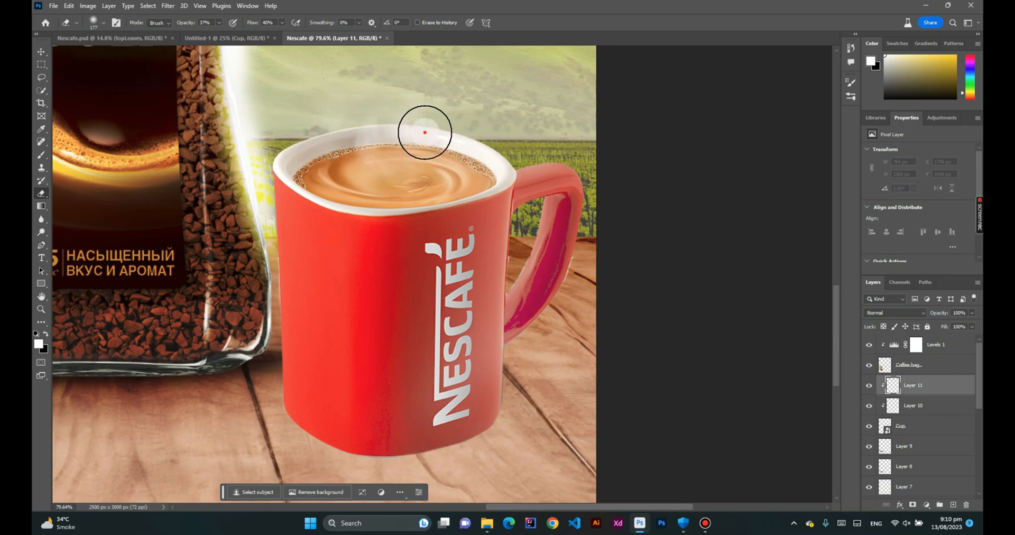
click(894, 315)
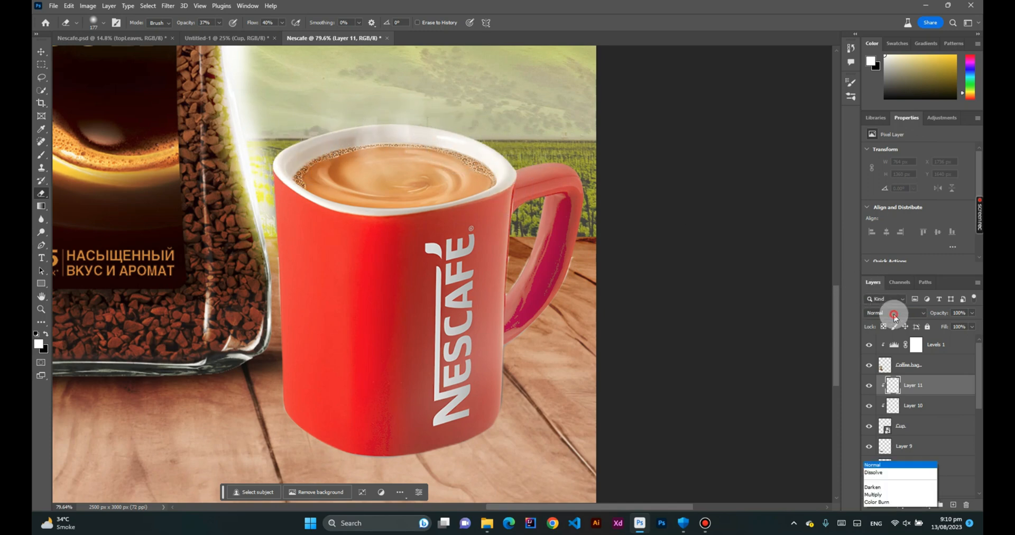
click(894, 358)
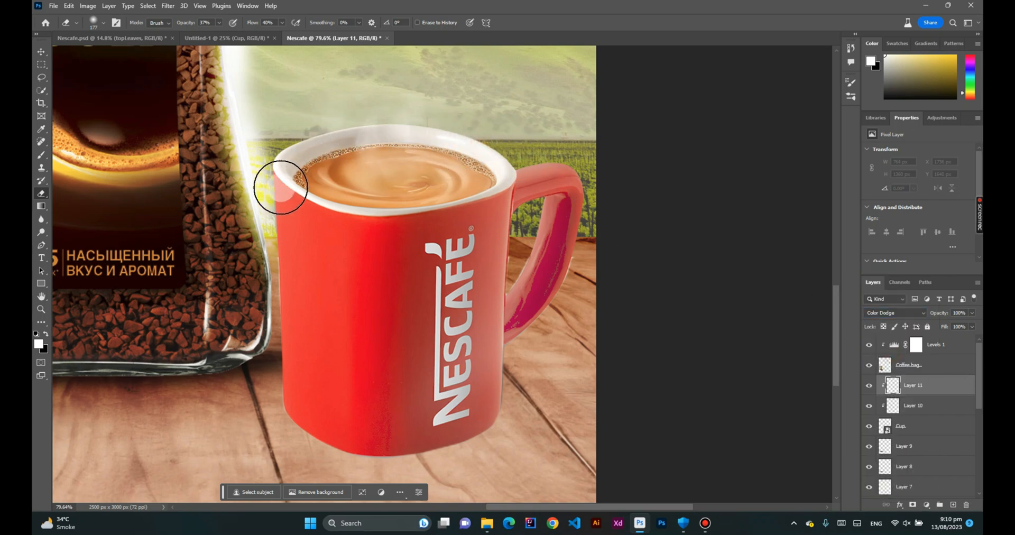
- Change the foreground colour to a pale cream
click(40, 345)
drag(649, 153, 642, 136)
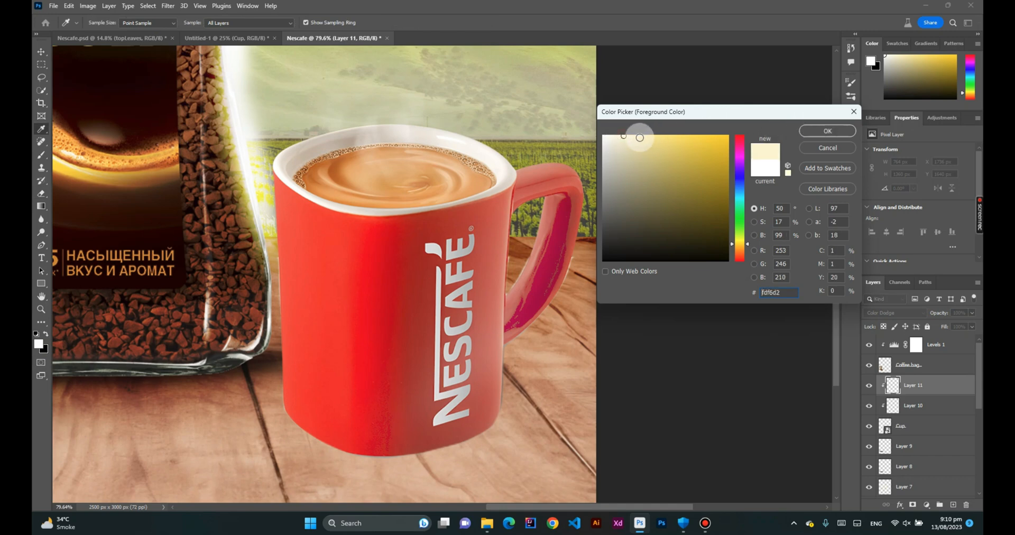
click(801, 129)
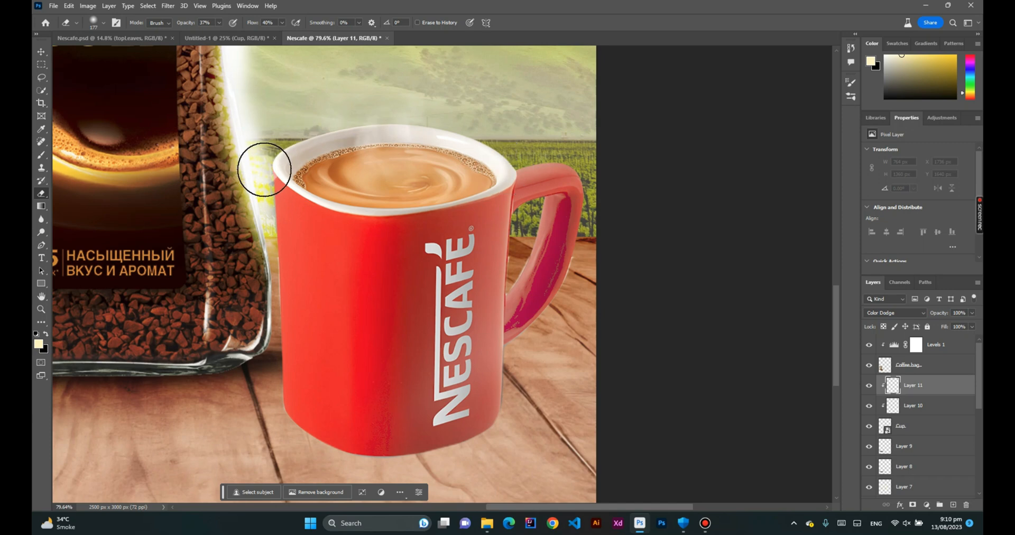
- Try to brush a highlight along the cup's rim with the Eraser at 83% opacity on the new clipped layer
scroll(434, 150, up, 1)
mouse_move(426, 141)
mouse_down()
mouse_move(448, 239)
mouse_move(512, 242)
mouse_move(565, 275)
mouse_up()
mouse_move(376, 218)
mouse_down()
mouse_move(320, 222)
mouse_move(346, 225)
mouse_up()
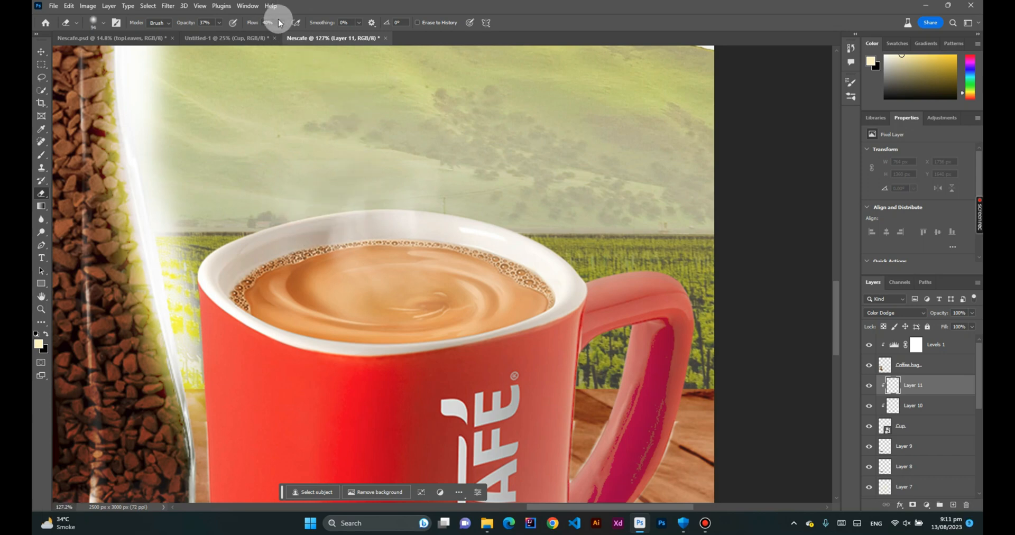
click(259, 173)
mouse_move(224, 298)
mouse_down()
mouse_move(302, 254)
mouse_move(202, 277)
mouse_move(414, 218)
mouse_move(541, 255)
mouse_move(208, 241)
mouse_move(624, 282)
mouse_move(558, 268)
mouse_up()
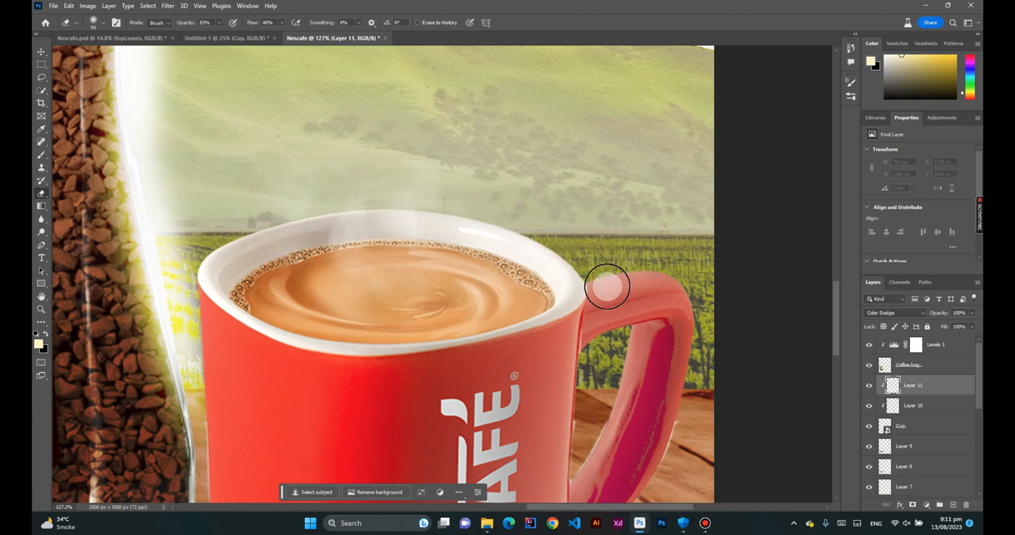
alt+scroll(571, 189, down, 5)
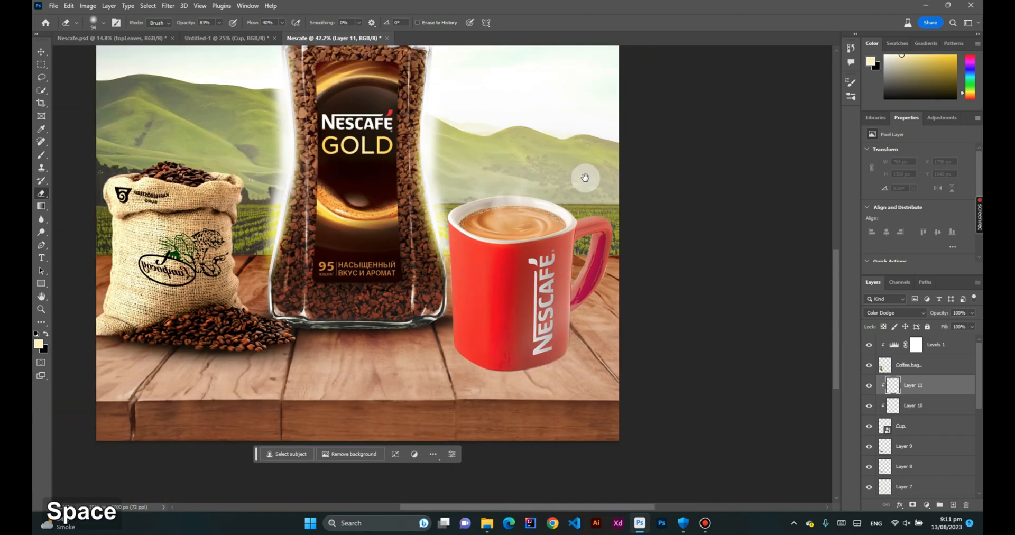
drag(584, 185, 612, 256)
alt+scroll(605, 254, down, 3)
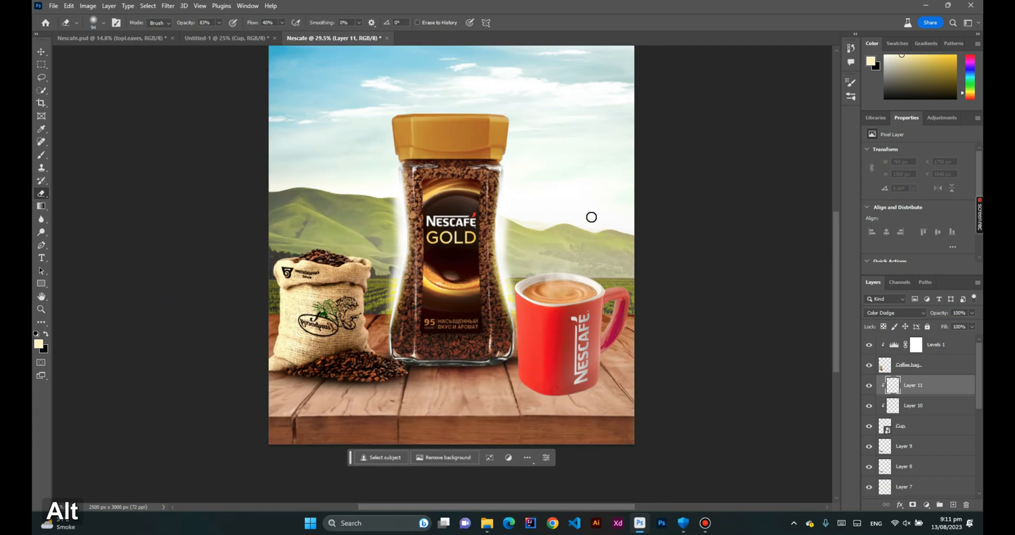
drag(578, 278, 614, 280)
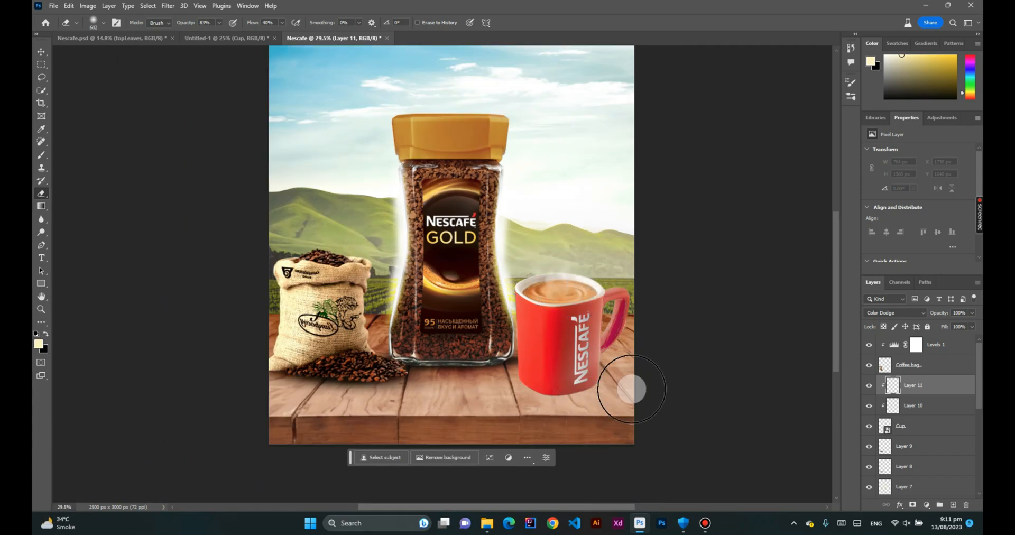
drag(936, 389, 918, 370)
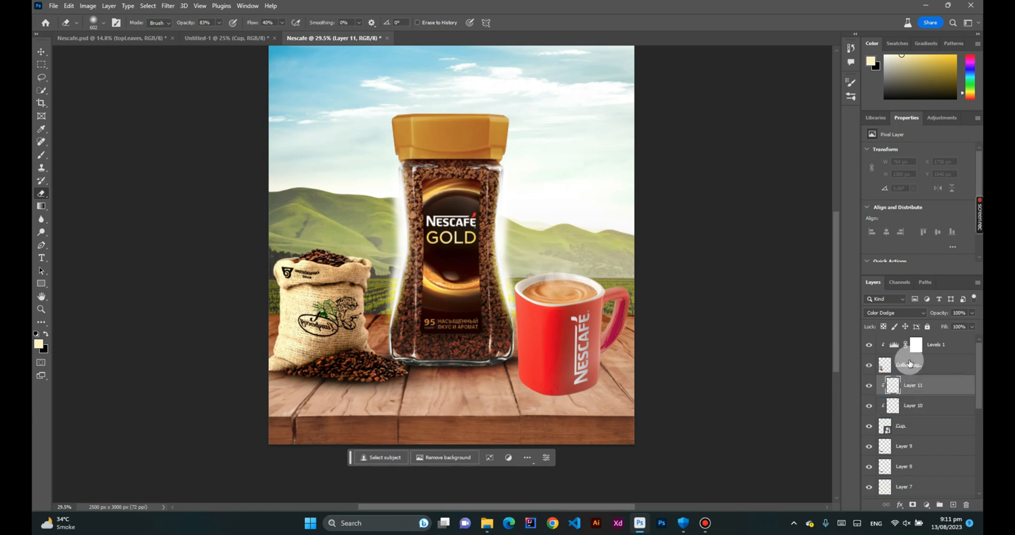
- Switch to the Brush tool and give it a round tip enlarged to 579 px
click(37, 159)
scroll(566, 277, up, 5)
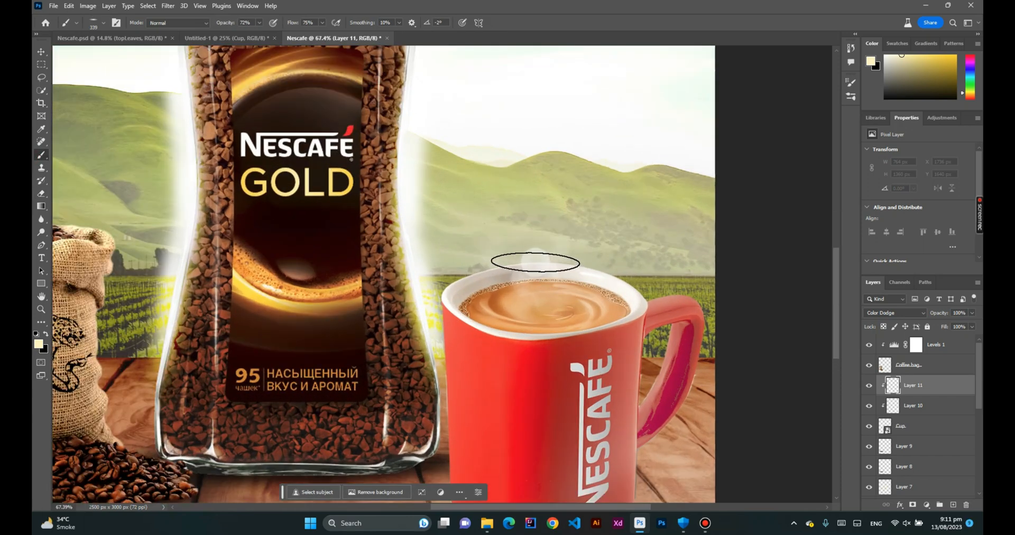
right_click(535, 261)
click(490, 281)
drag(488, 275, 458, 276)
- Try to paint a broad highlight across the cup's rim and handle with the large brush
mouse_move(597, 271)
mouse_down()
mouse_move(652, 304)
mouse_move(610, 271)
mouse_move(534, 267)
mouse_move(449, 301)
mouse_up()
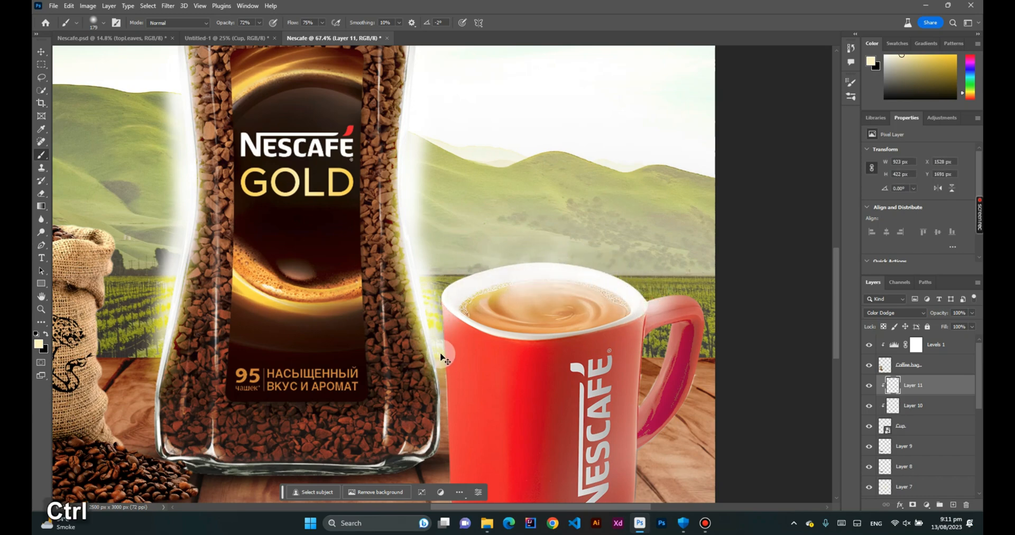
key(ctrl+z)
key(ctrl+z)
- Brush a highlight around the cup's white rim with a 51 px tip, and set the layer's opacity to 61%
scroll(502, 272, up, 1)
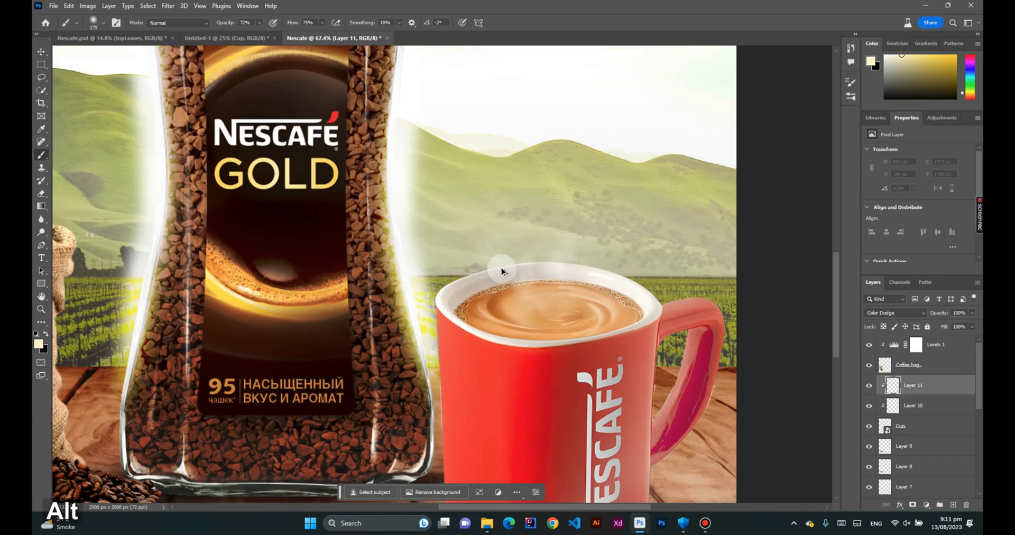
scroll(501, 272, up, 2)
mouse_move(725, 306)
mouse_down()
mouse_move(699, 307)
mouse_move(732, 310)
mouse_up()
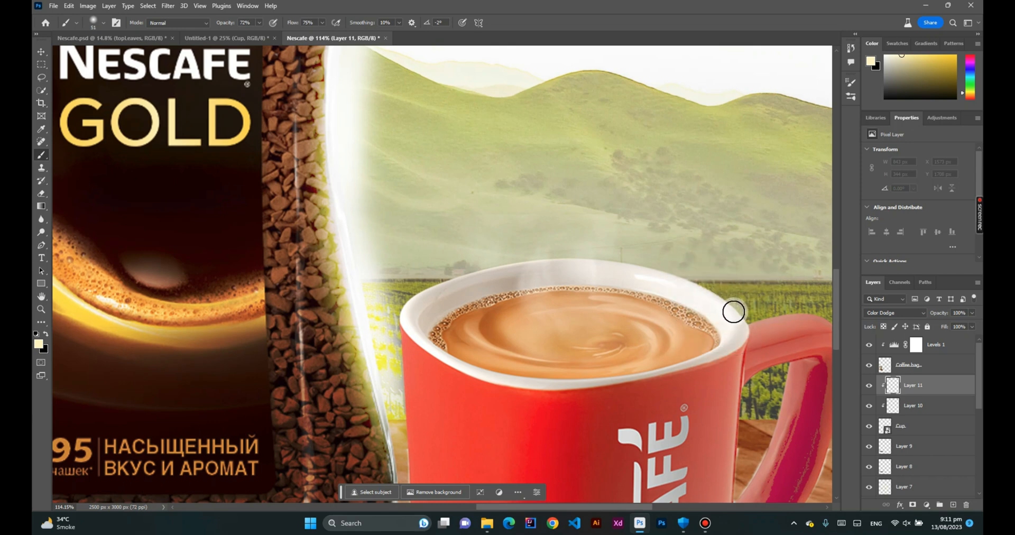
mouse_move(630, 277)
mouse_down()
mouse_move(399, 329)
mouse_move(592, 261)
mouse_move(739, 270)
mouse_up()
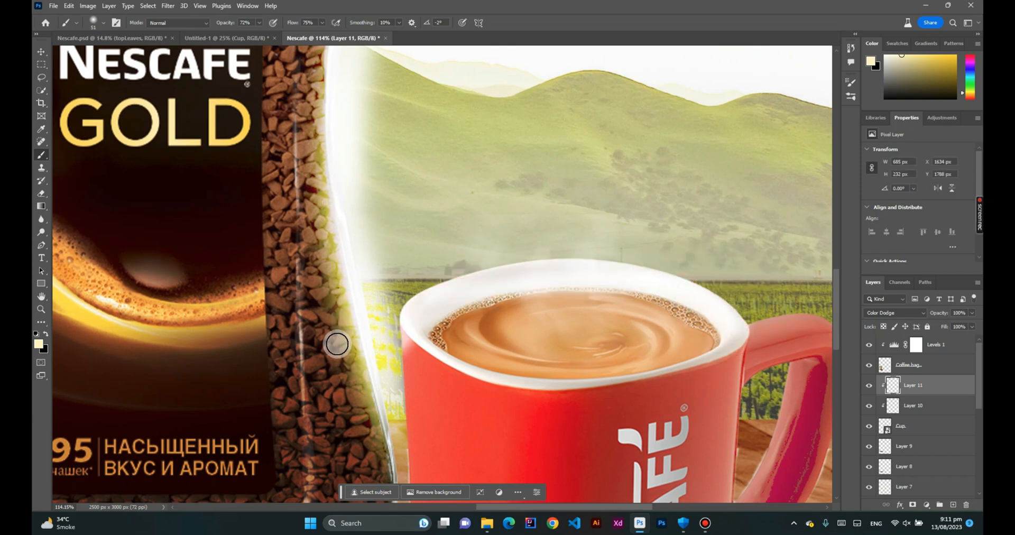
scroll(503, 273, down, 5)
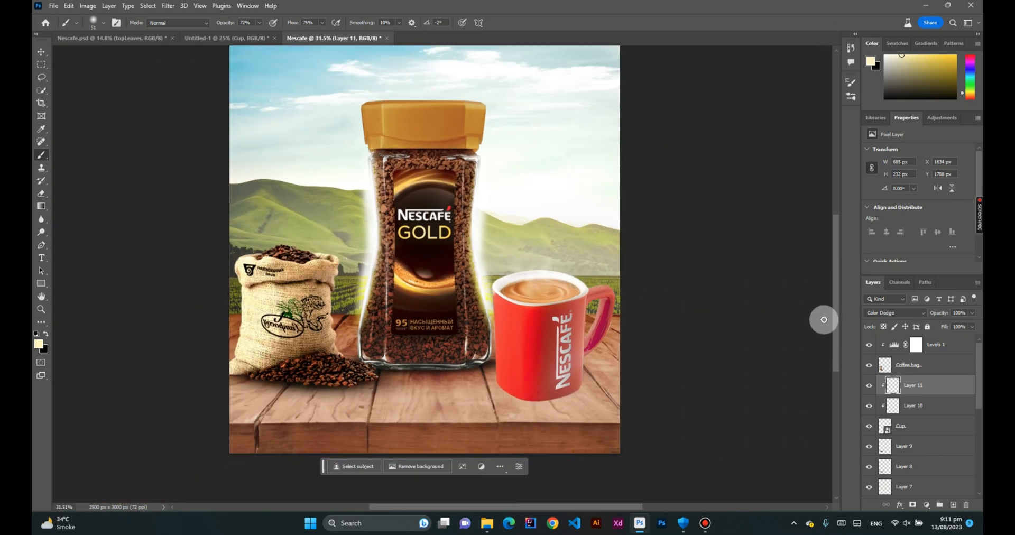
drag(965, 323, 955, 323)
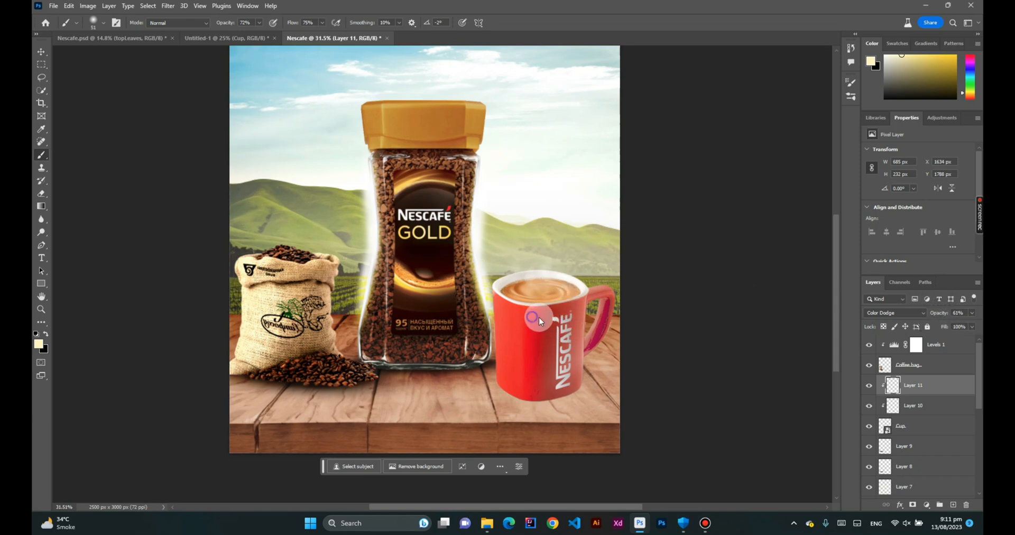
- Try a larger brush stroke of highlight over the cup's rim and the top of its handle
ctrl+right_click(503, 284)
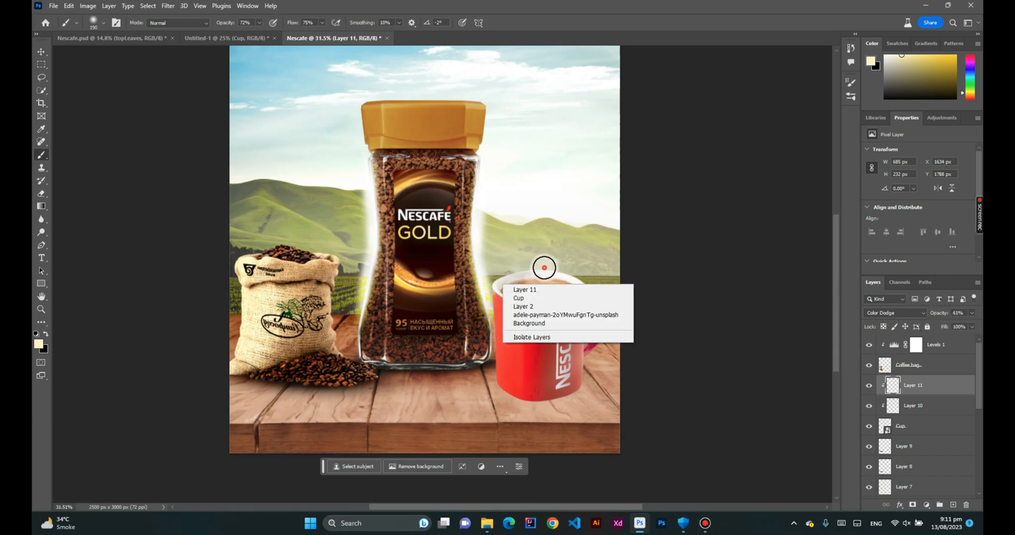
click(544, 268)
mouse_move(542, 292)
mouse_down()
mouse_move(497, 289)
mouse_move(550, 307)
mouse_move(604, 287)
mouse_up()
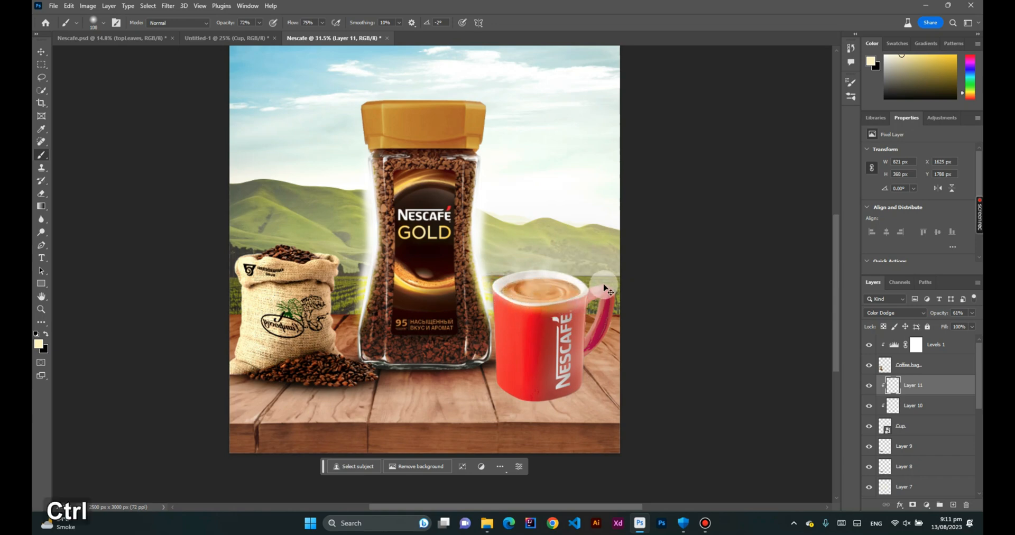
key(ctrl+z)
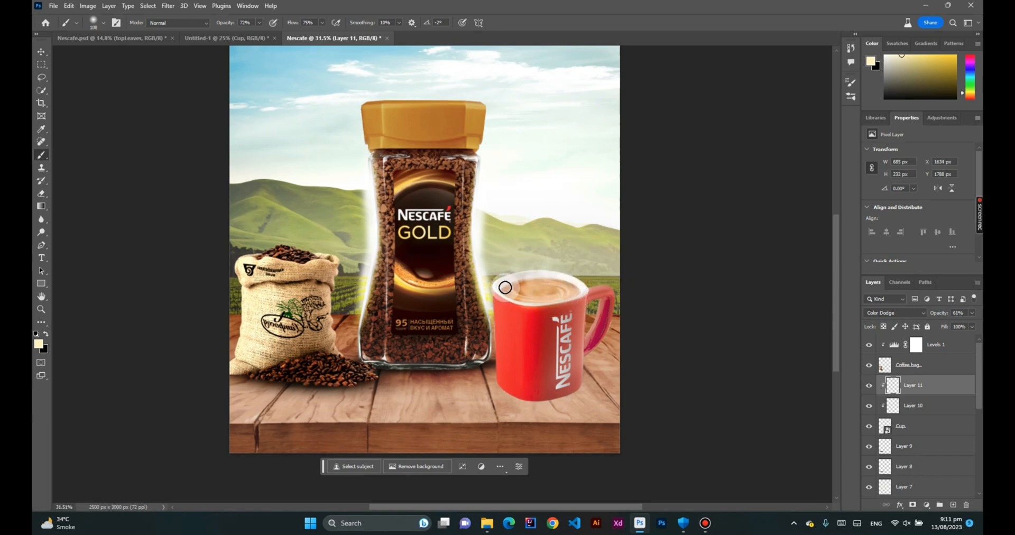
- Brush a highlight over the top of the cup's handle, undo the strokes further down, and switch to the Move tool
mouse_move(540, 298)
mouse_down()
mouse_move(617, 294)
mouse_move(614, 317)
mouse_up()
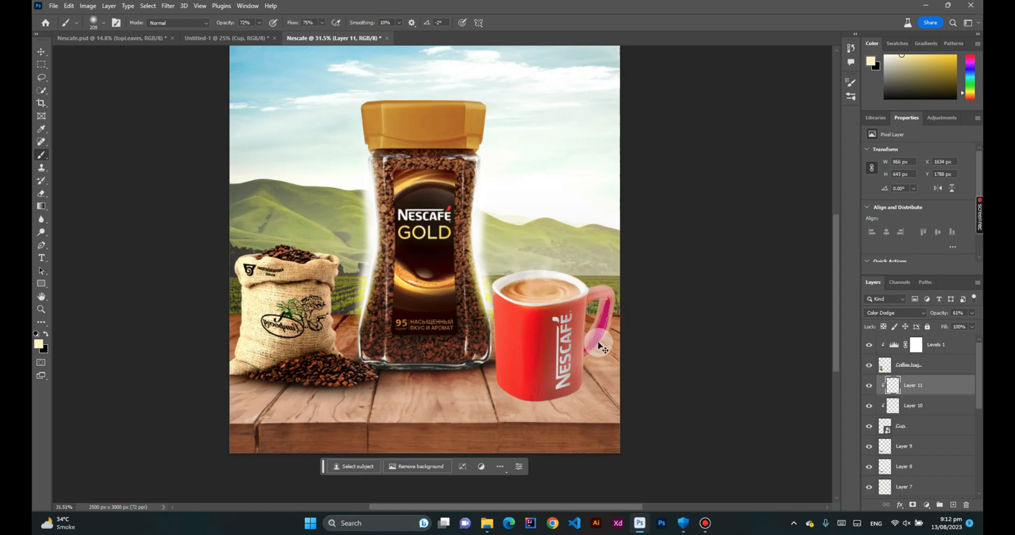
key(ctrl+z)
drag(581, 344, 585, 397)
key(ctrl+z)
alt+scroll(589, 331, down, 2)
click(38, 50)
ctrl+scroll(623, 374, up, 5)
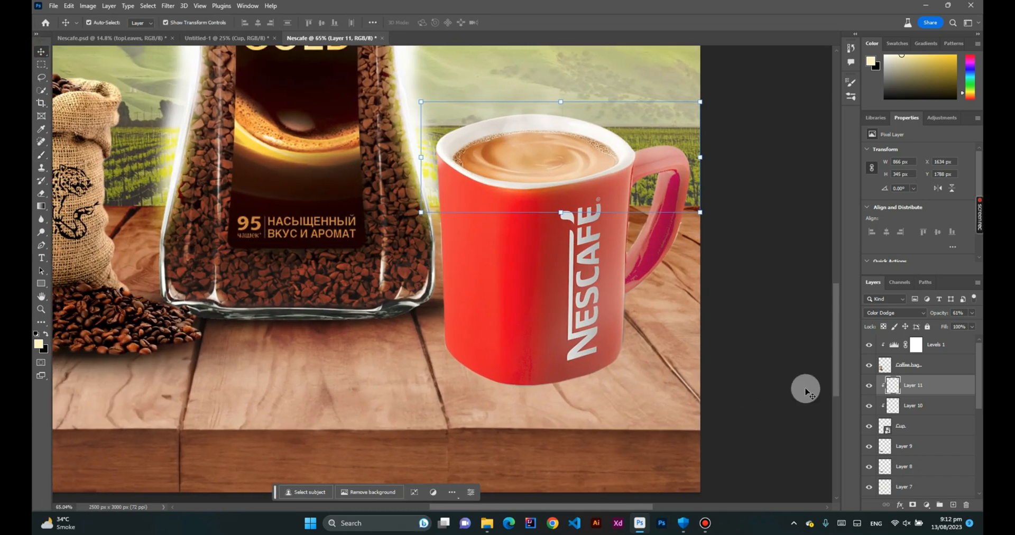
- Add a new layer beneath the cup and brush a soft black shadow under its base with a large flattened tip
click(920, 453)
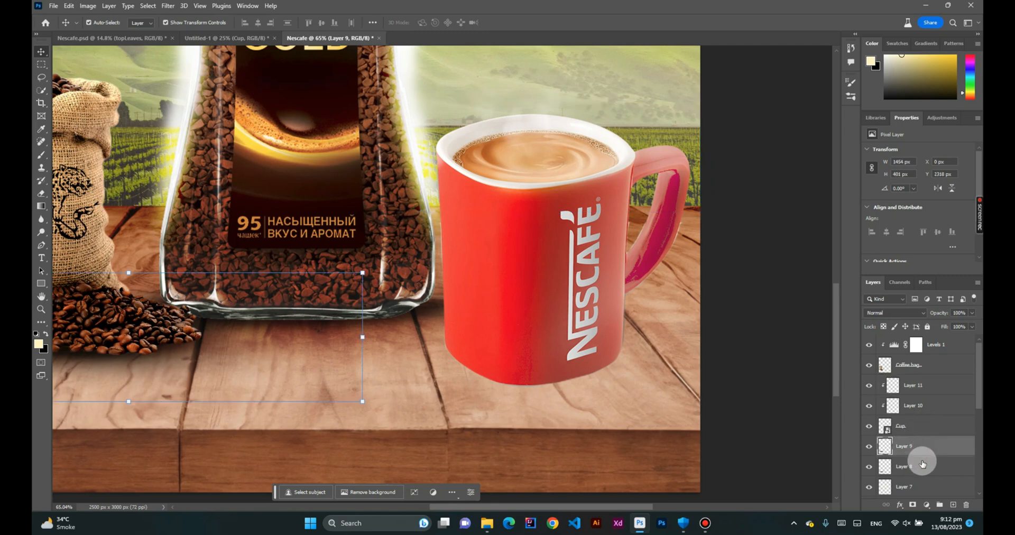
click(955, 506)
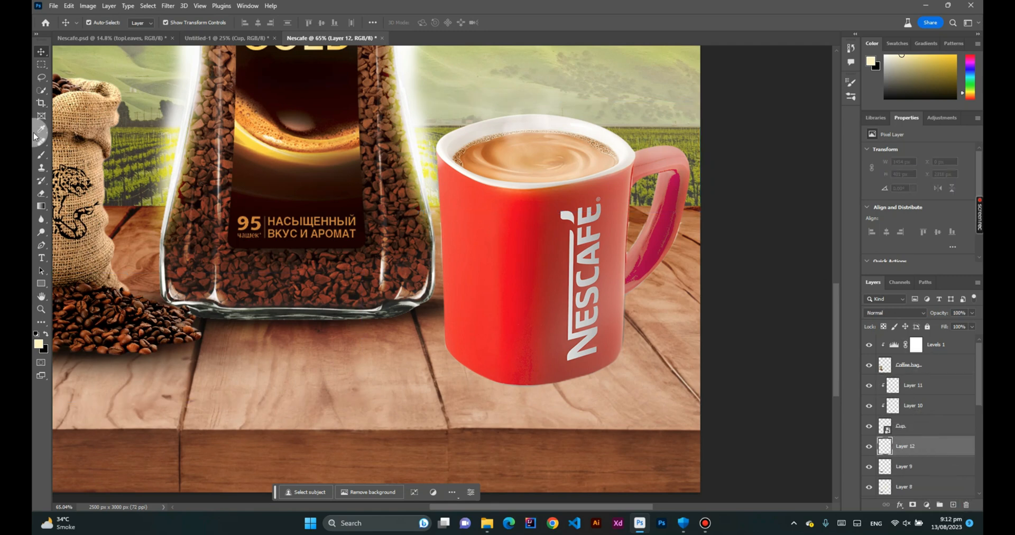
click(37, 158)
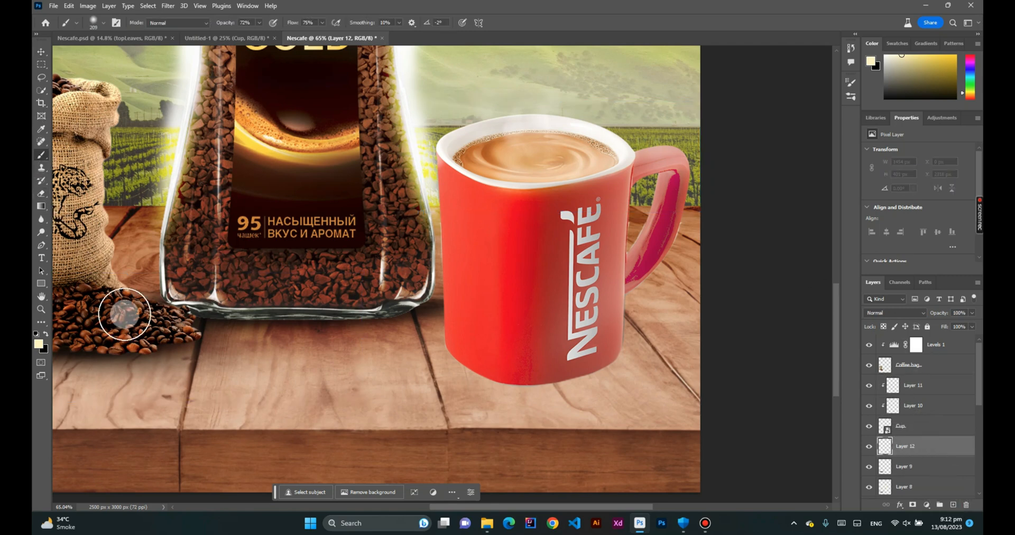
click(45, 334)
right_click(418, 347)
click(523, 416)
click(730, 317)
mouse_move(570, 365)
mouse_down()
mouse_move(646, 367)
mouse_move(533, 369)
mouse_move(551, 356)
mouse_move(480, 356)
mouse_move(530, 370)
mouse_move(507, 370)
mouse_up()
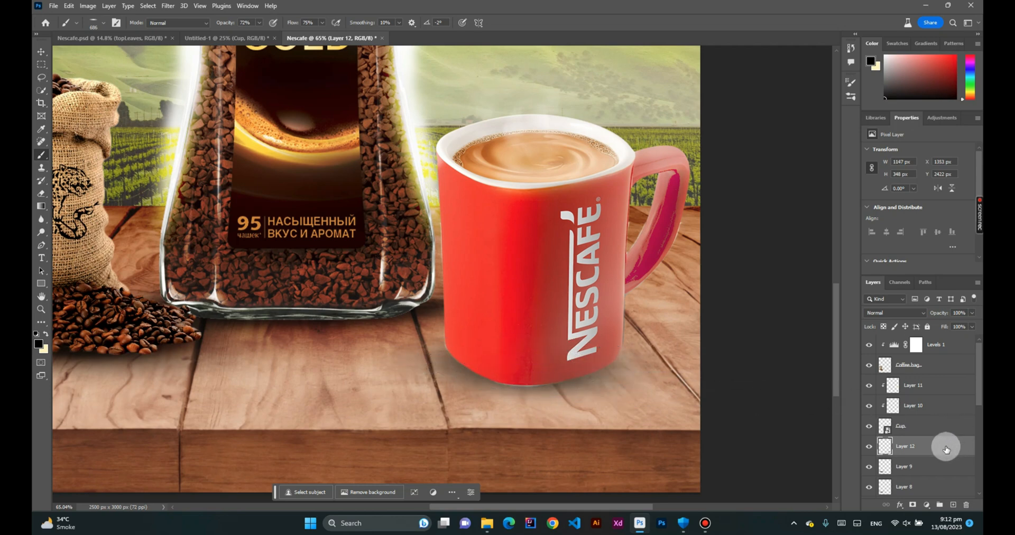
- Set the cup's shadow layer to Overlay blend mode and add another dab of shadow at the cup's base
click(899, 313)
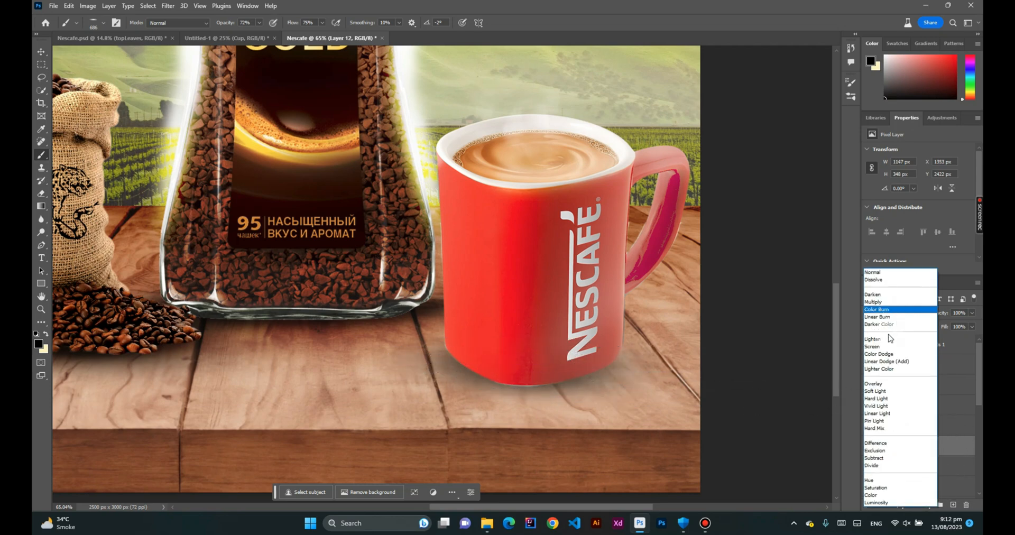
click(879, 385)
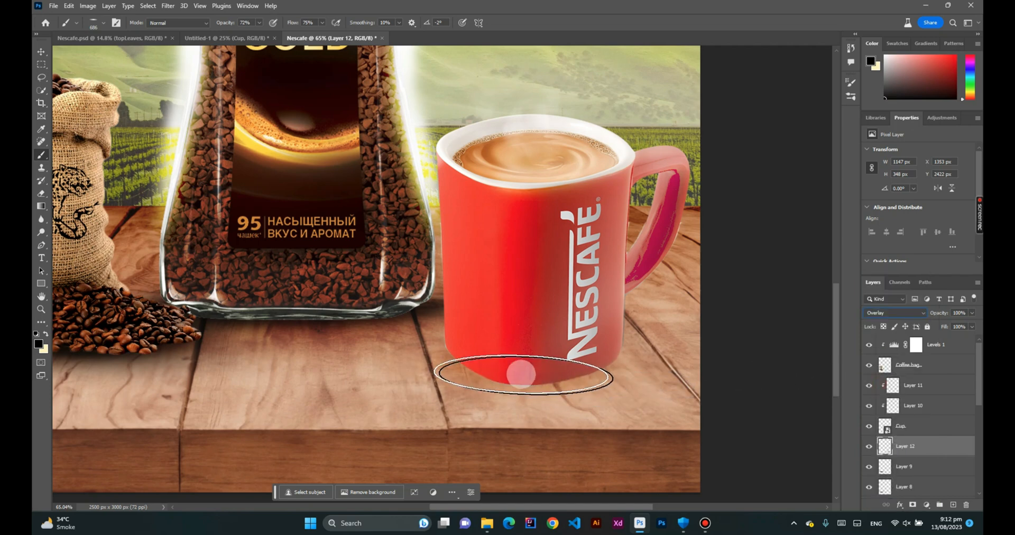
click(493, 357)
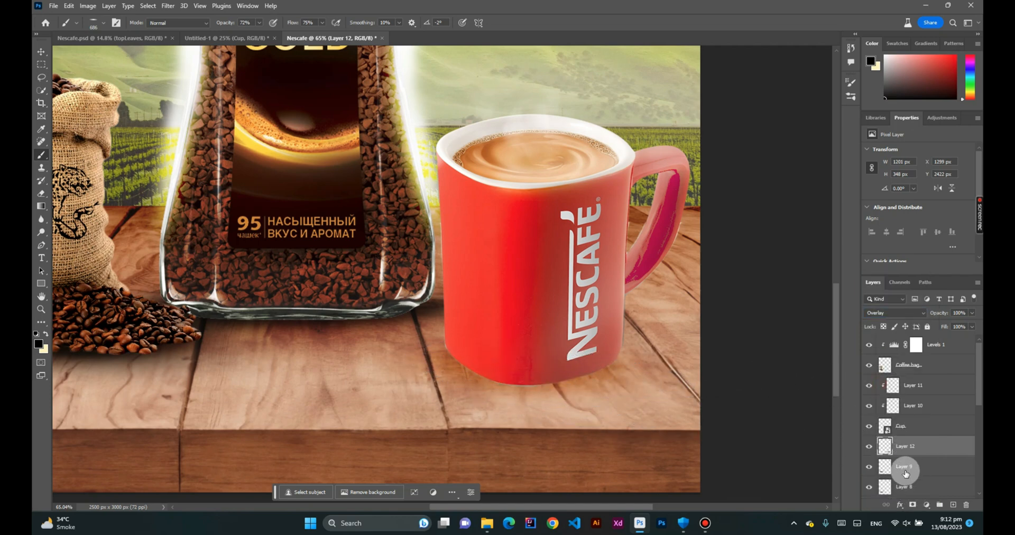
- Brush a second black shadow under the cup on another new layer, and undo the last dab
click(950, 505)
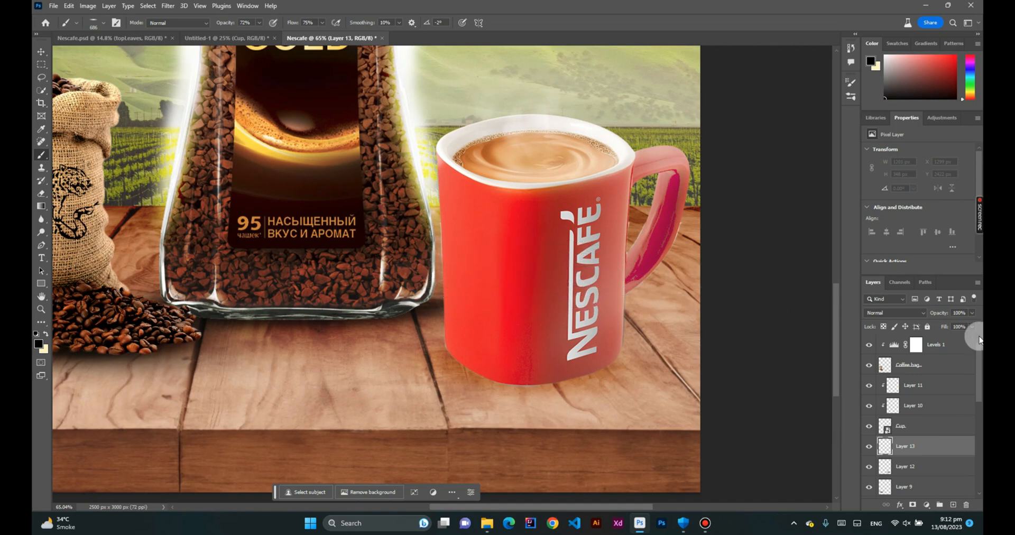
drag(521, 381, 556, 372)
drag(471, 355, 474, 357)
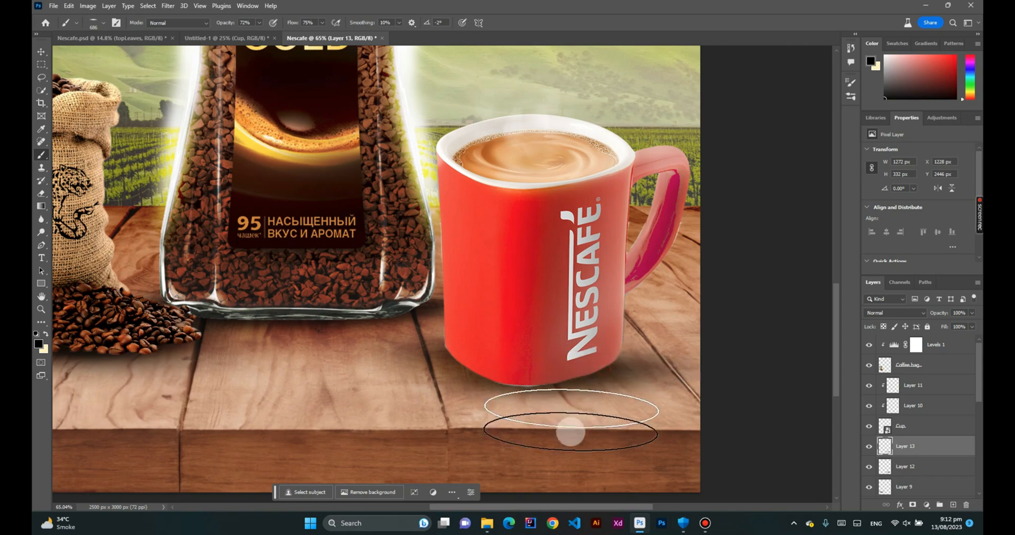
scroll(579, 350, down, 5)
scroll(580, 349, down, 3)
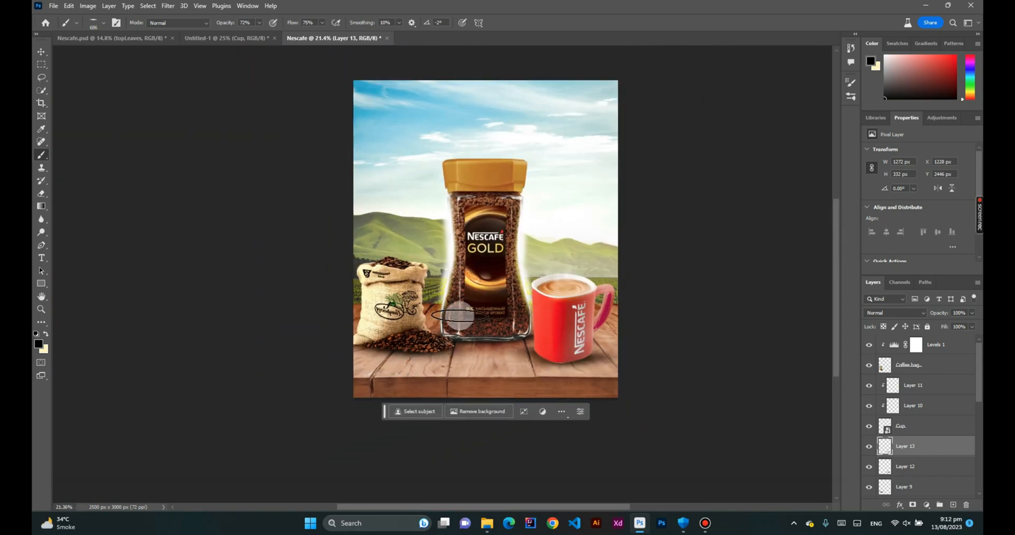
key(ctrl+z)
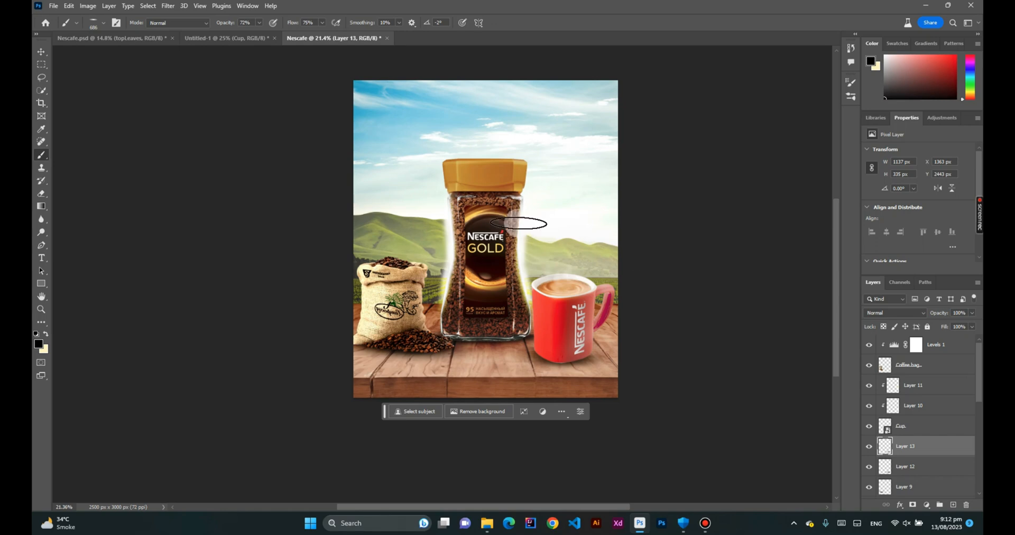
- Add a new layer clipped to the Nescafe bottle, directly above the bottle layer
click(41, 51)
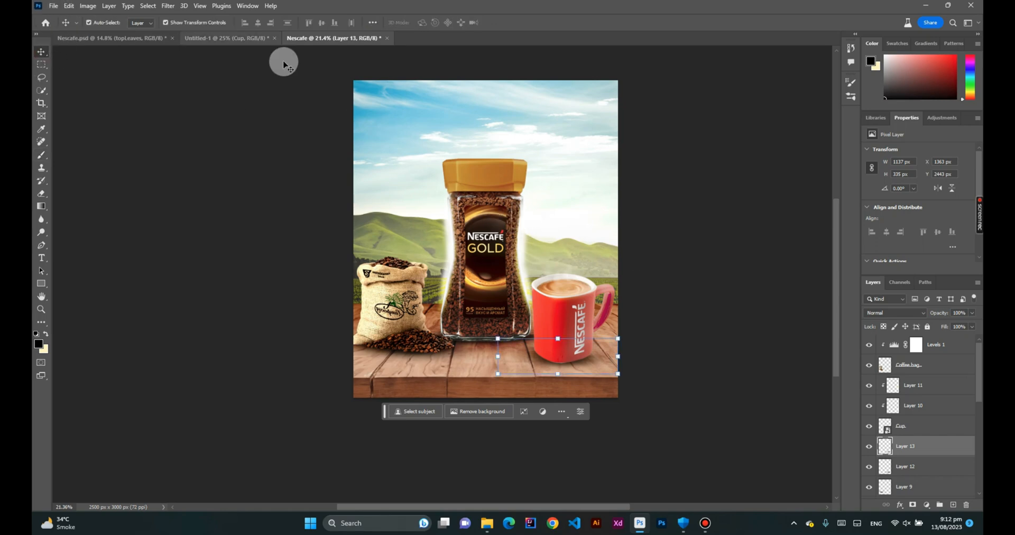
click(485, 161)
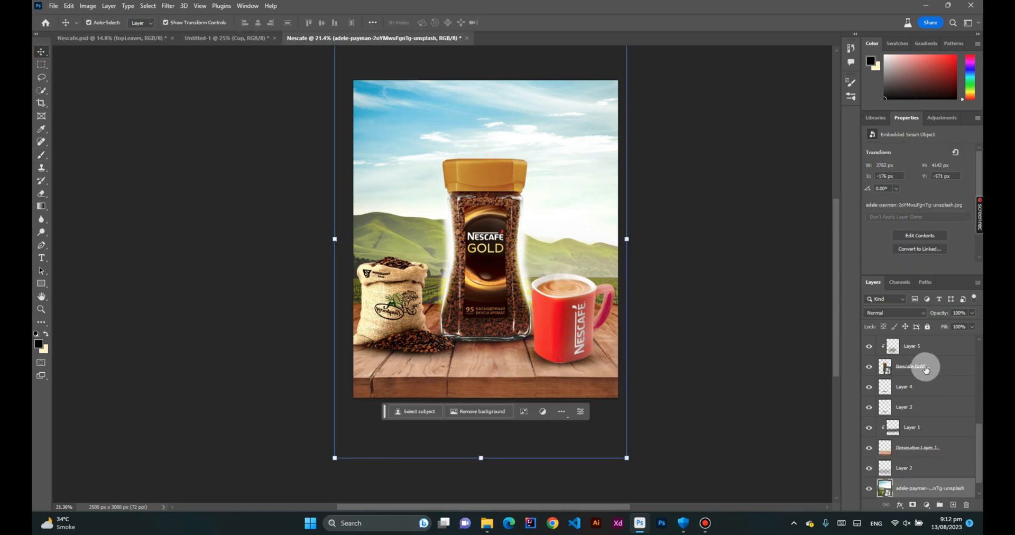
click(508, 203)
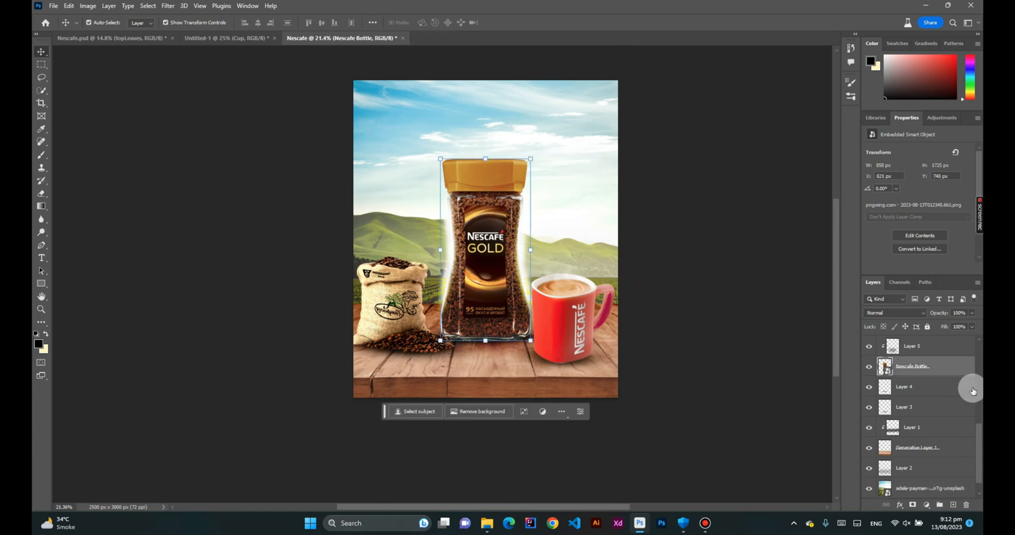
click(952, 506)
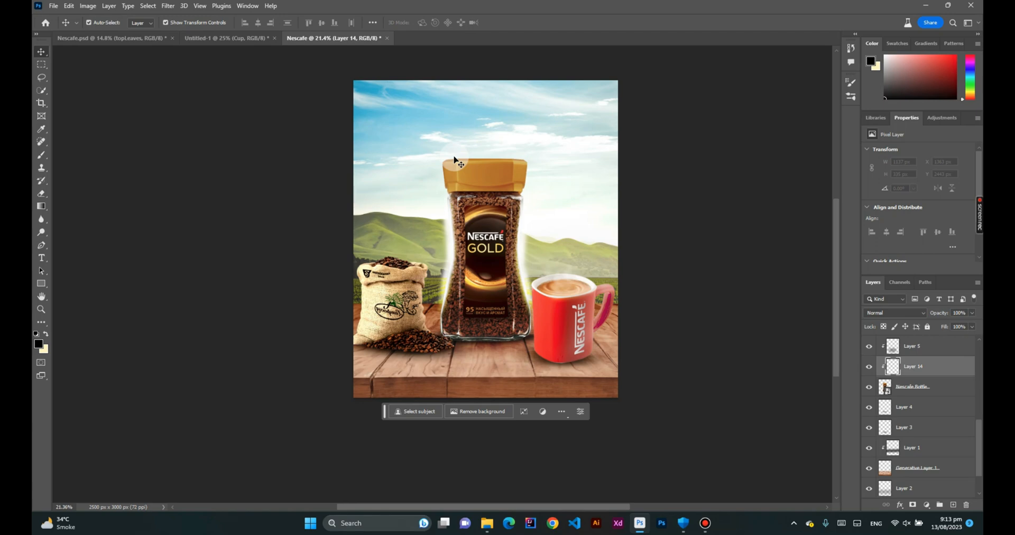
- Change the brush to a soft round tip of 262 px for painting on the bottle's lid
scroll(452, 161, up, 5)
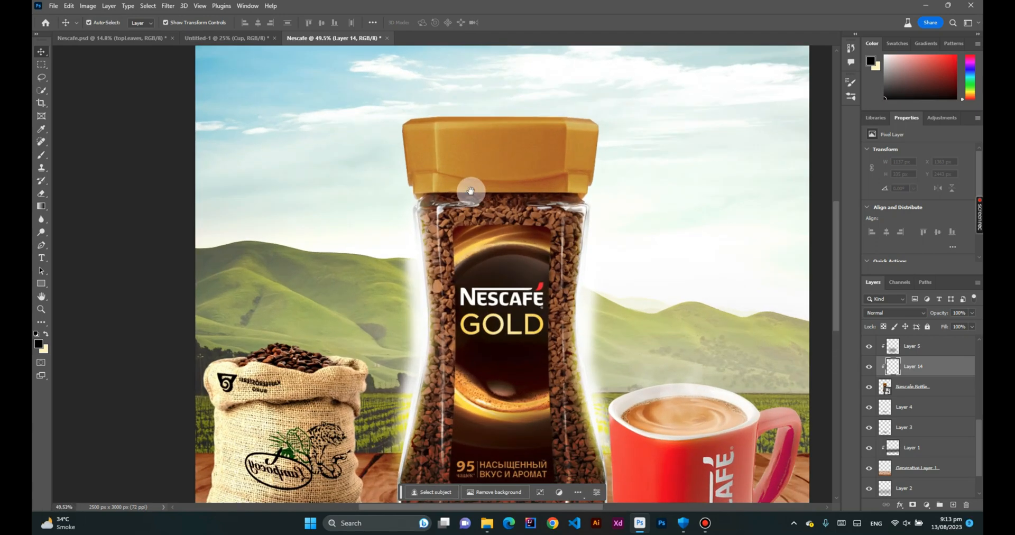
drag(469, 190, 454, 218)
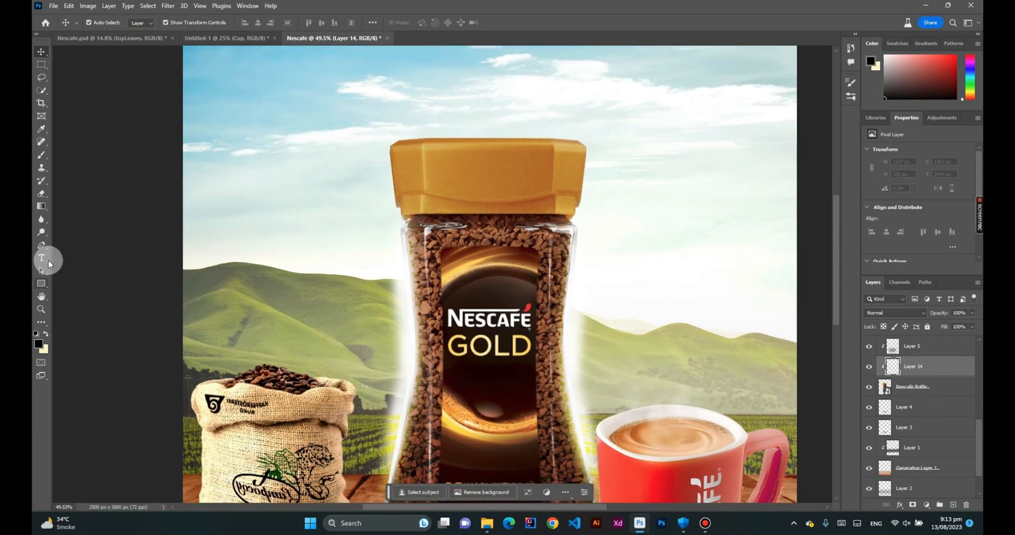
click(41, 155)
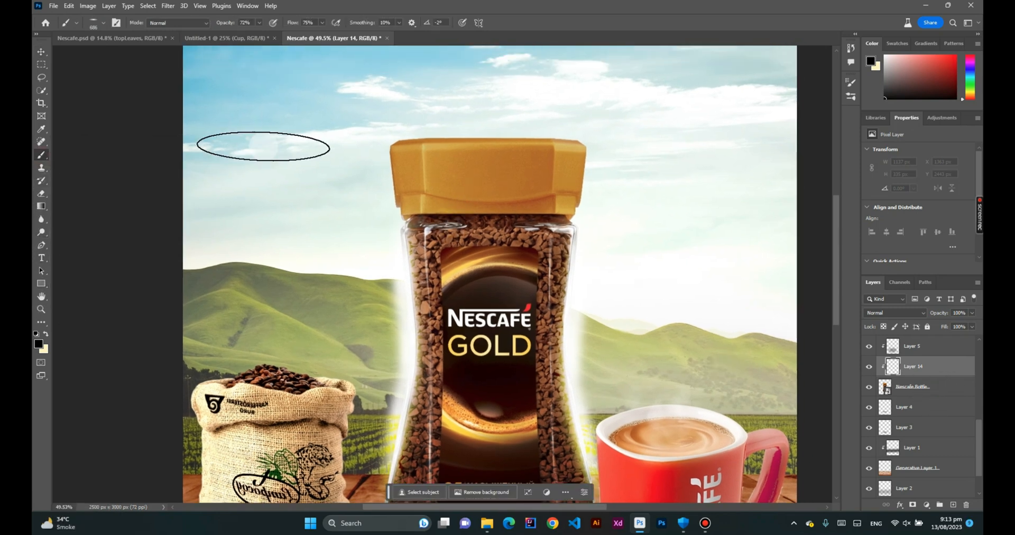
right_click(358, 179)
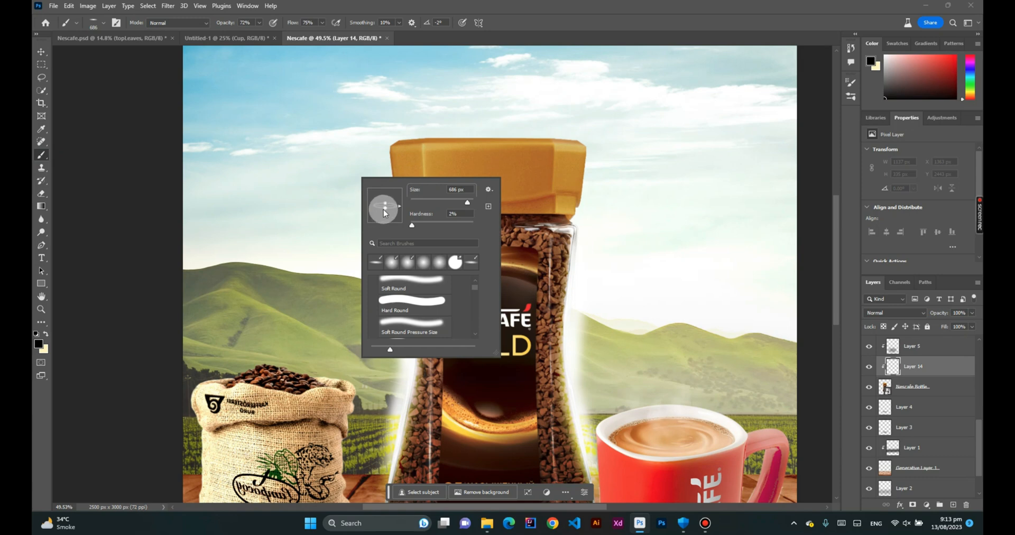
drag(391, 223, 392, 253)
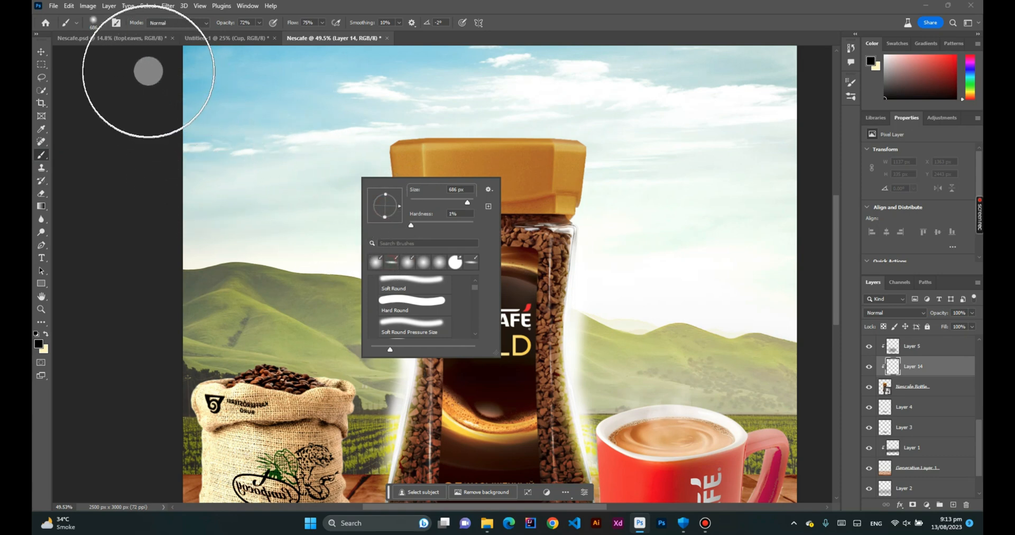
click(175, 120)
drag(286, 162, 228, 154)
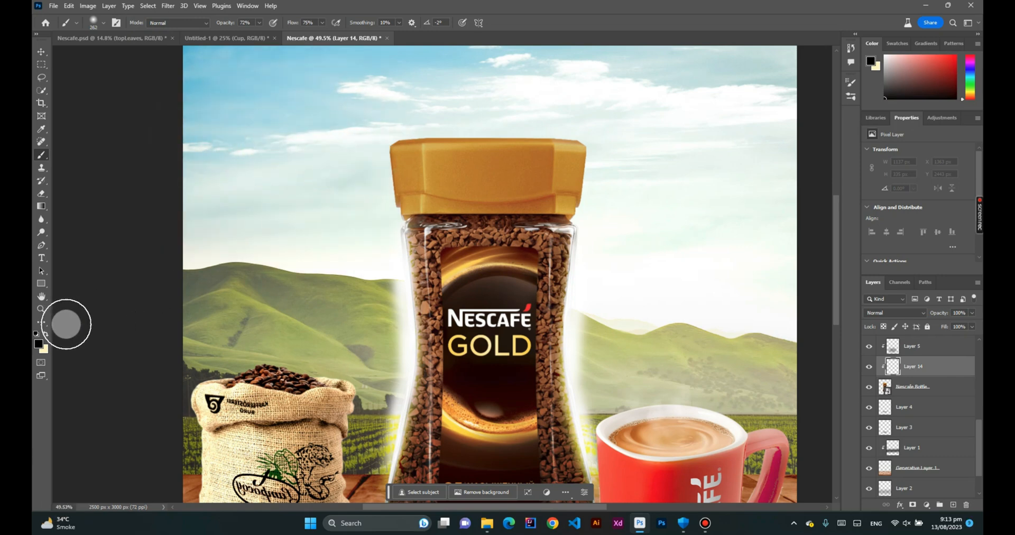
- Swap the foreground colour to cream and brush a soft highlight along the upper edge of the bottle's golden lid
click(46, 334)
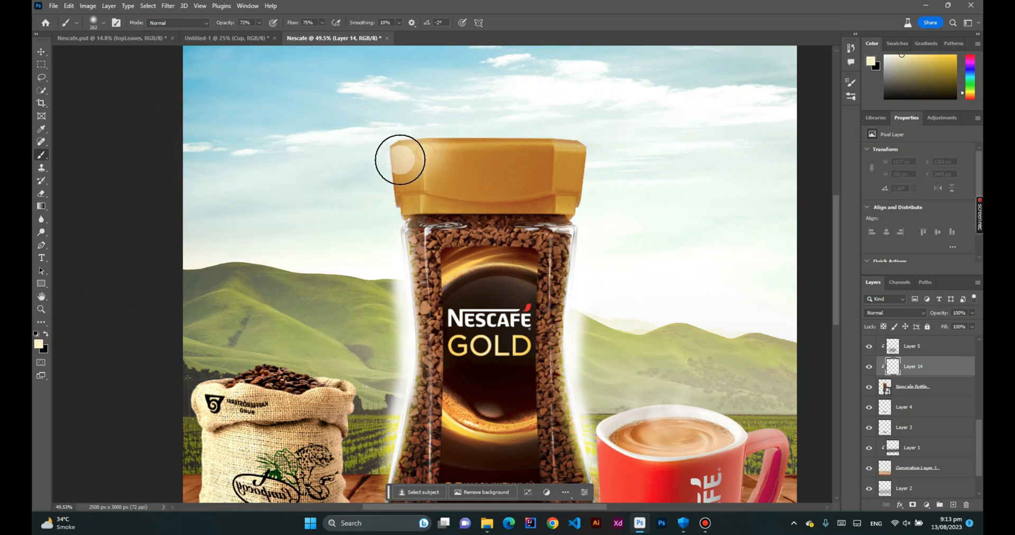
click(412, 145)
drag(556, 141, 576, 140)
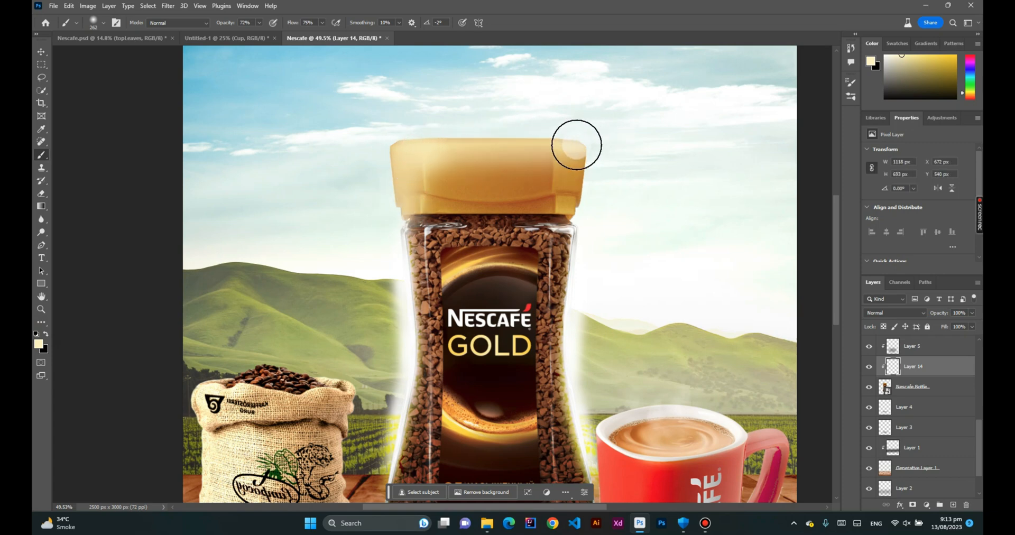
key(ctrl+0)
scroll(618, 173, down, 2)
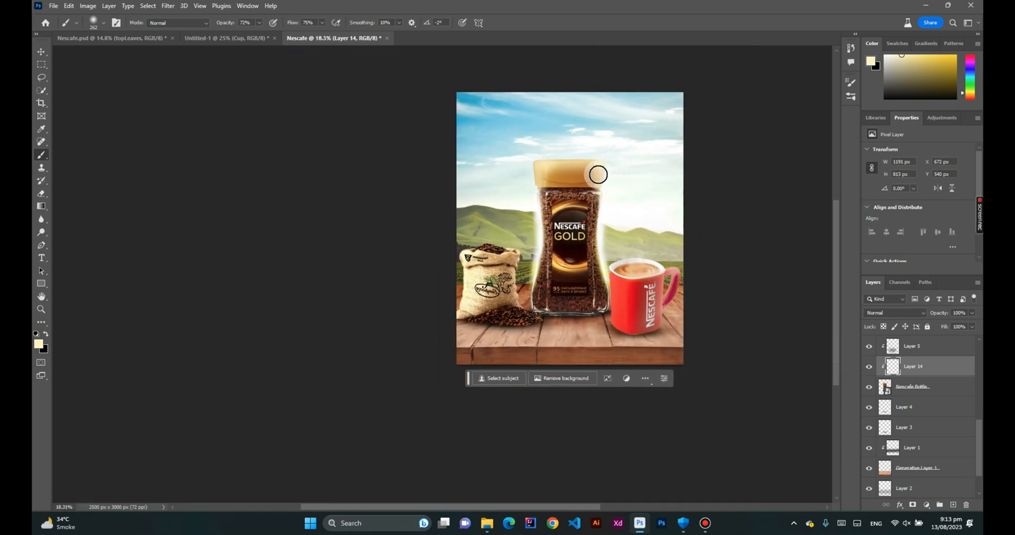
drag(632, 174, 605, 177)
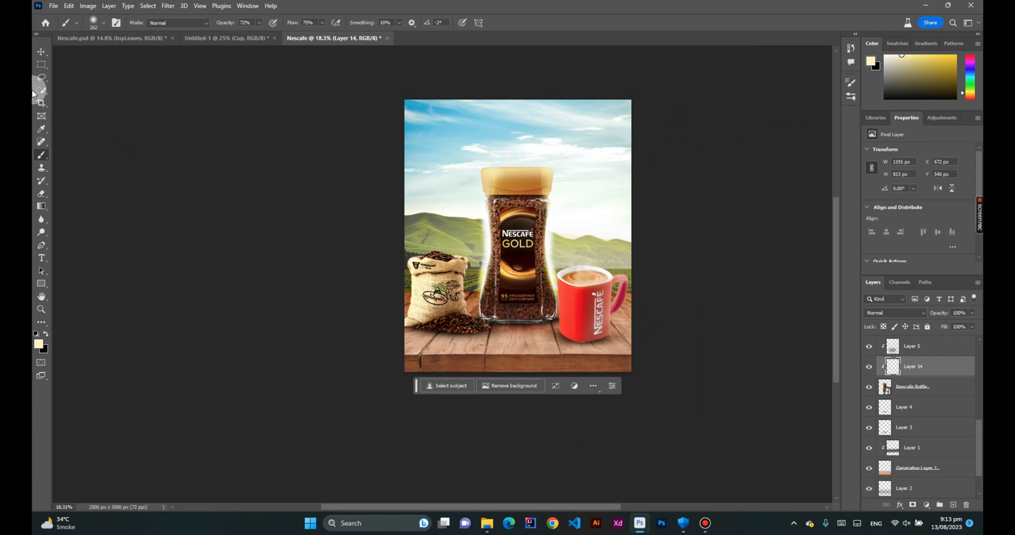
- Select the cup and add a Levels adjustment layer clipped to it
click(42, 52)
click(229, 165)
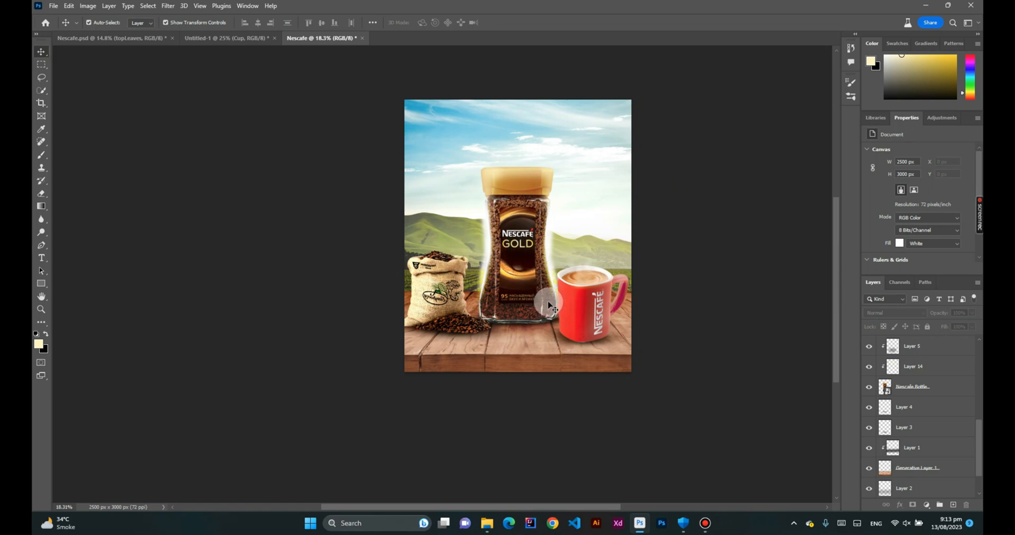
click(577, 309)
click(928, 505)
click(942, 372)
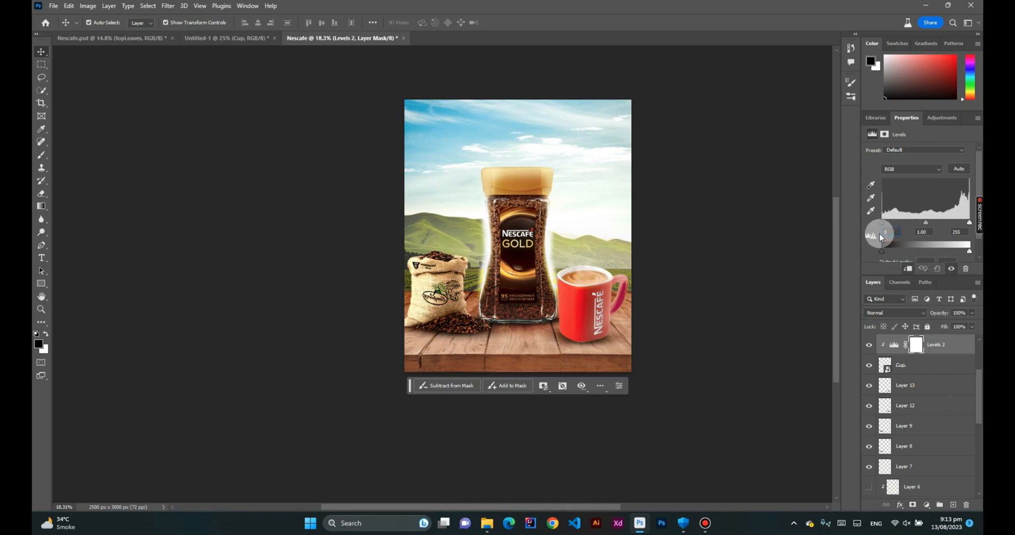
- Set the cup's Levels inputs to 17 for shadows, 0.73 for midtones and 233 for highlights, and deselect the layer
text(170)
key(BackSpace)
key(Tab)
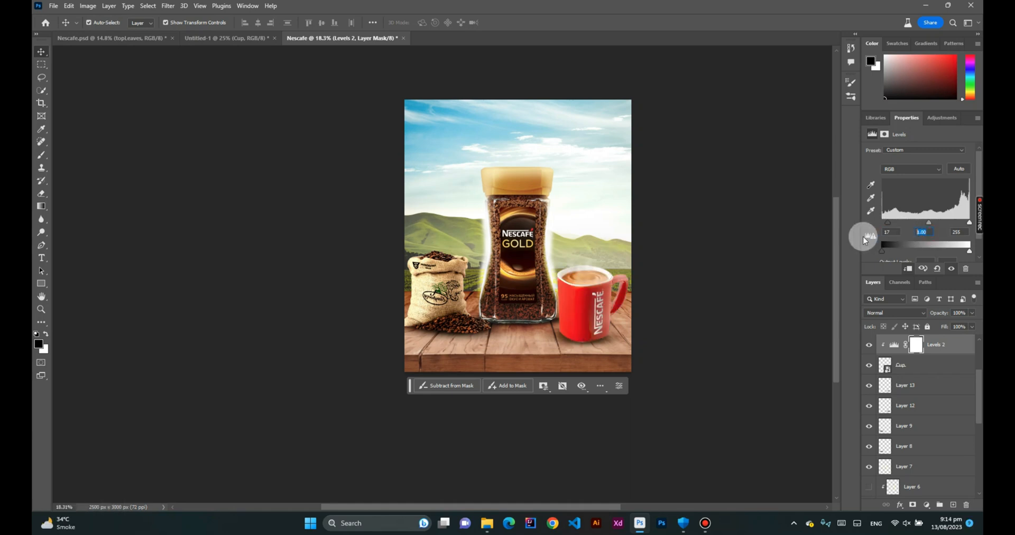
text(0.73)
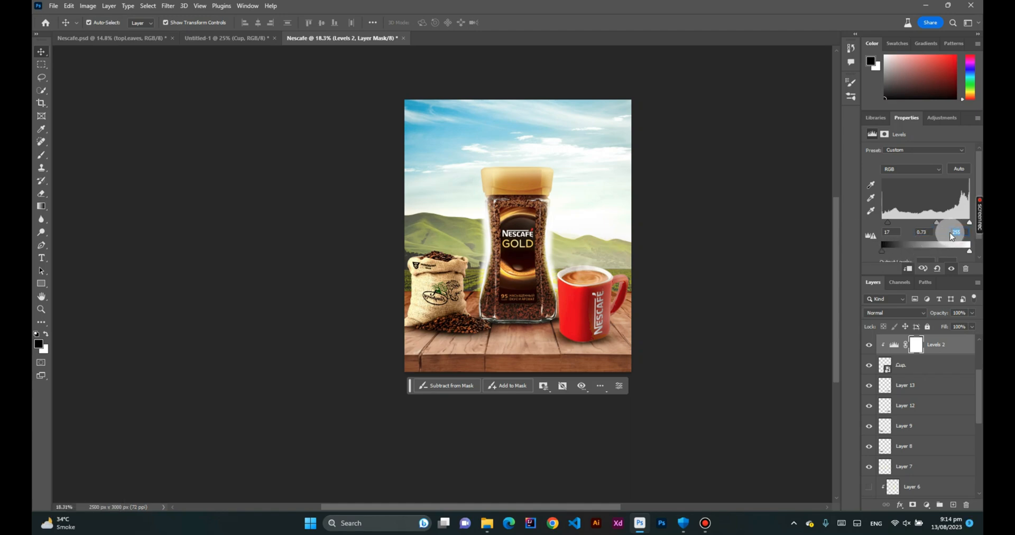
text(233)
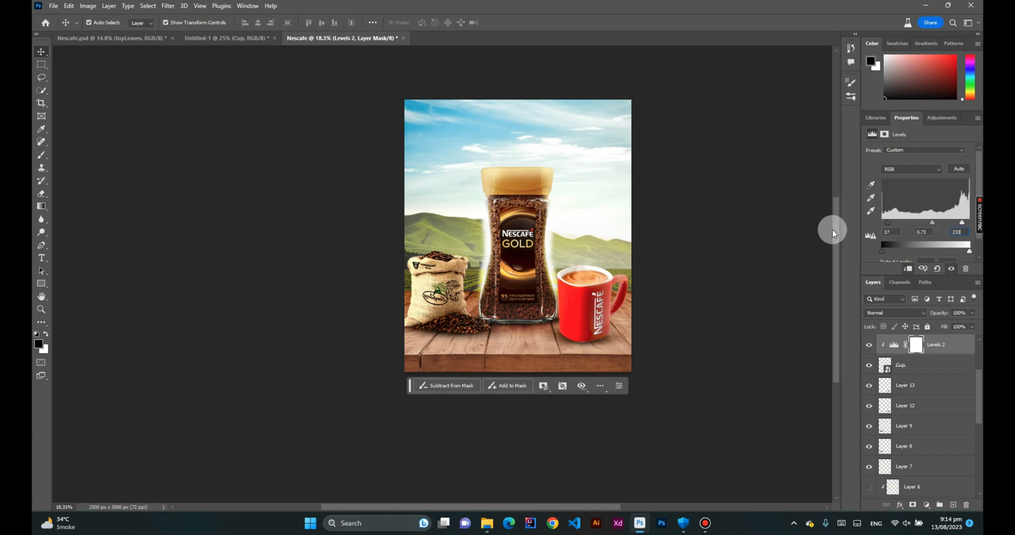
click(665, 193)
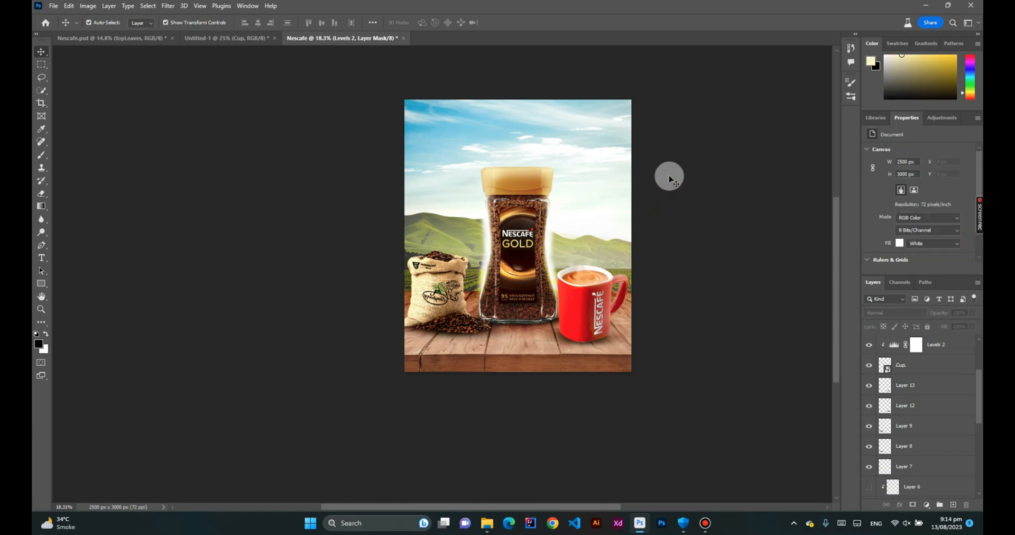
scroll(656, 169, down, 1)
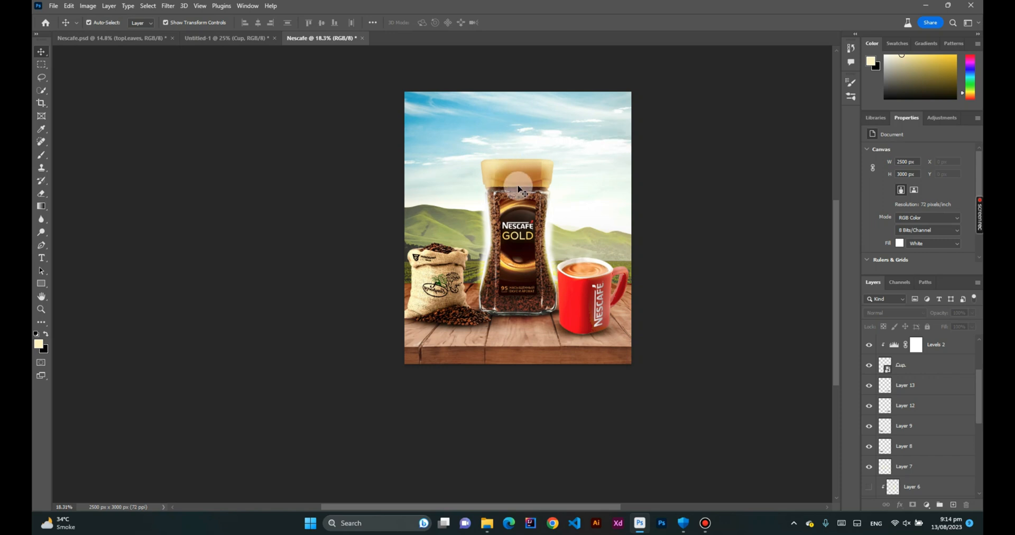
scroll(518, 189, down, 2)
scroll(531, 190, up, 2)
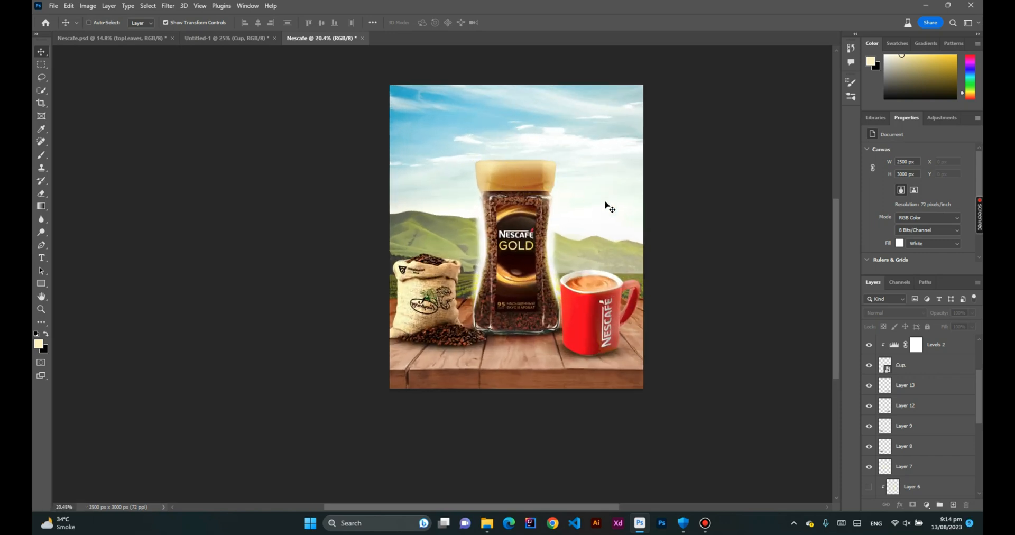
drag(628, 182, 616, 190)
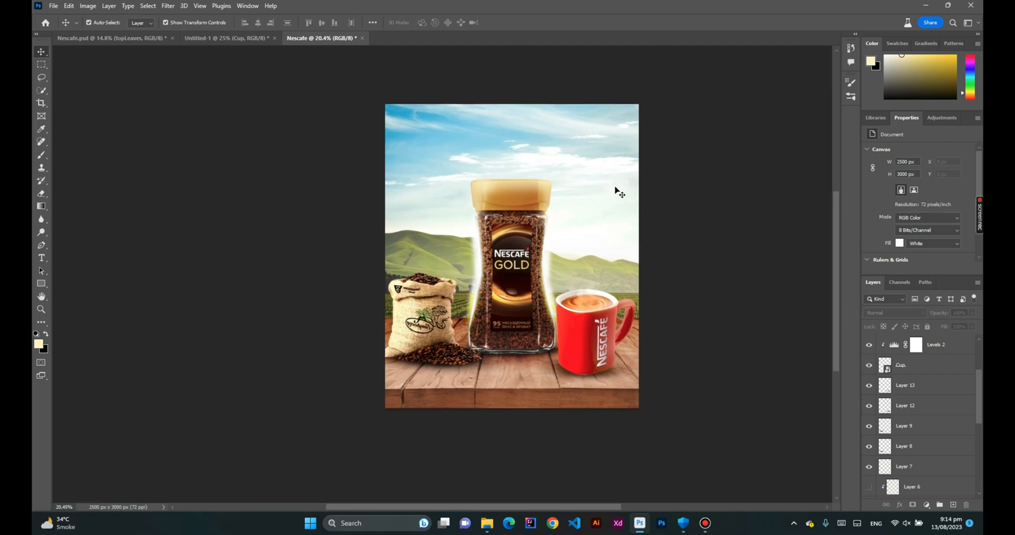
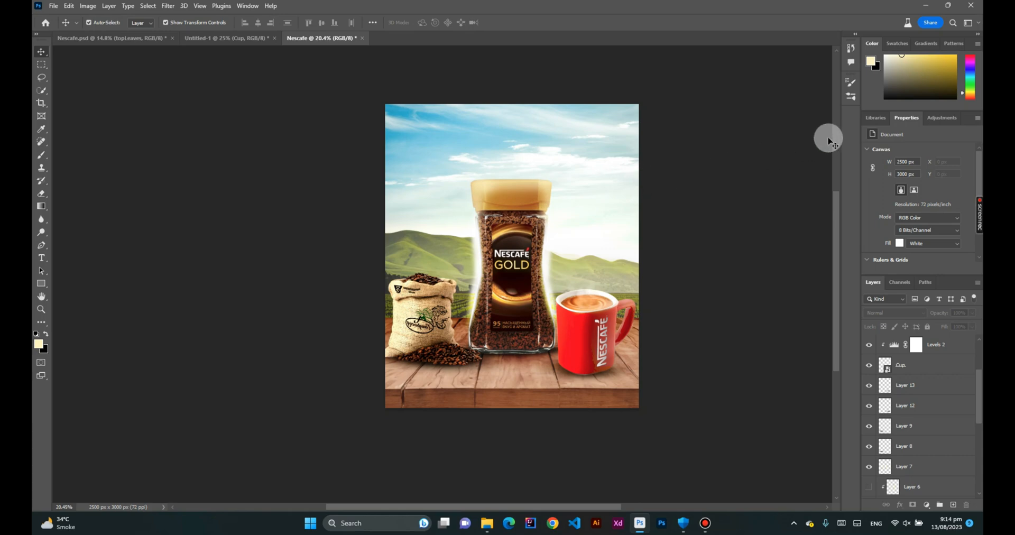
scroll(957, 356, up, 2)
click(951, 356)
click(926, 505)
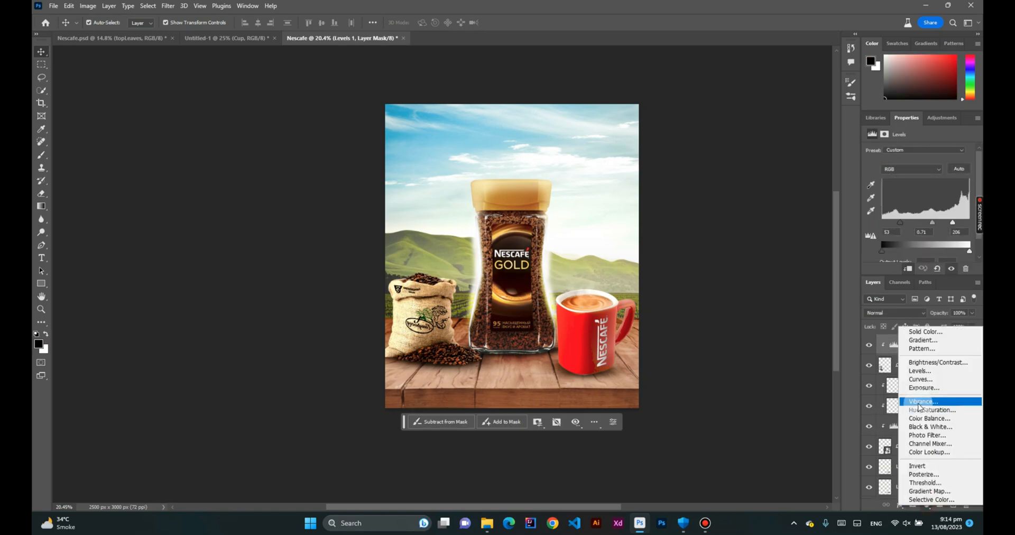
click(925, 379)
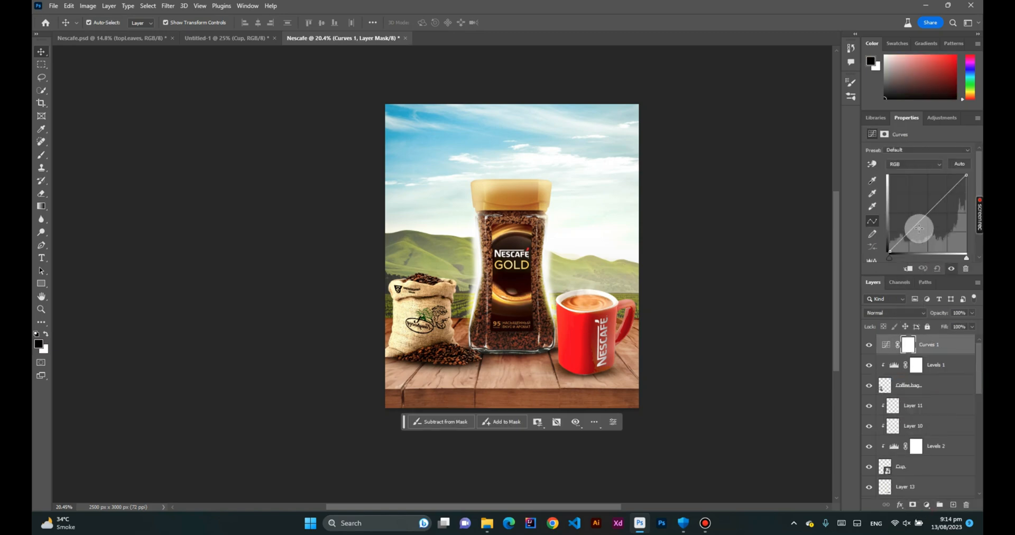
scroll(910, 181, down, 3)
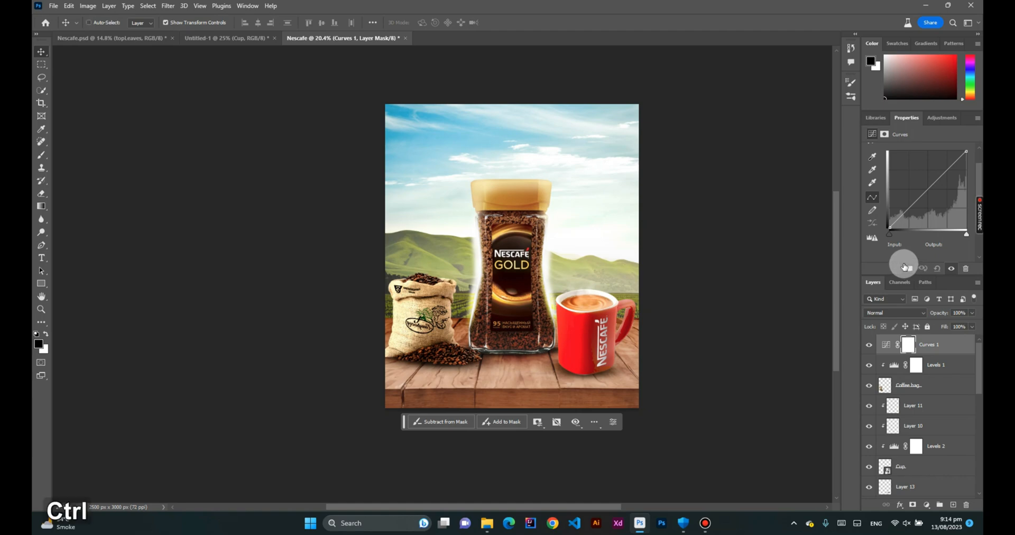
key(ctrl+z)
key(ctrl+z)
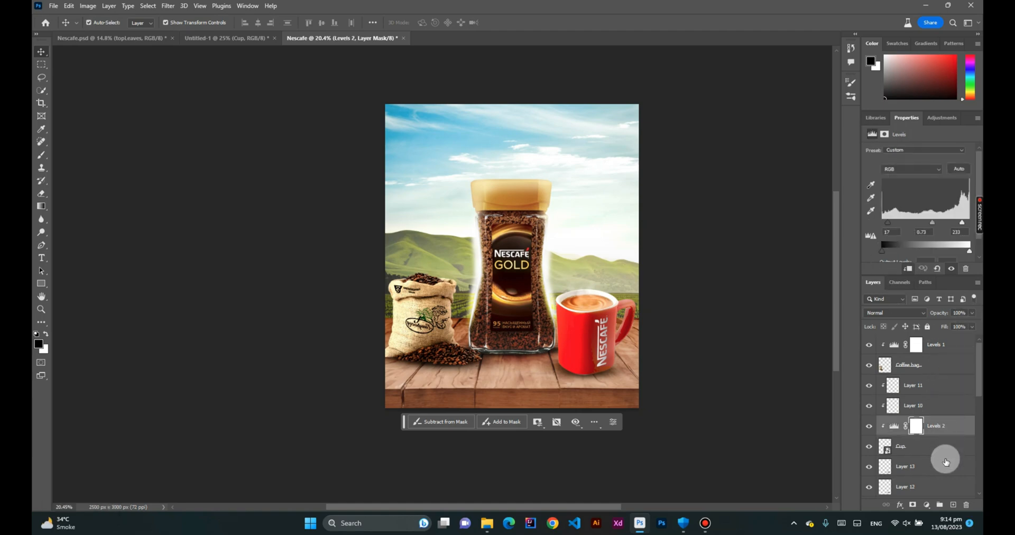
- Try a second clipped Levels adjustment on the cup with shadows at 13, midtones at 0.94 and highlights at 255
click(929, 505)
click(921, 371)
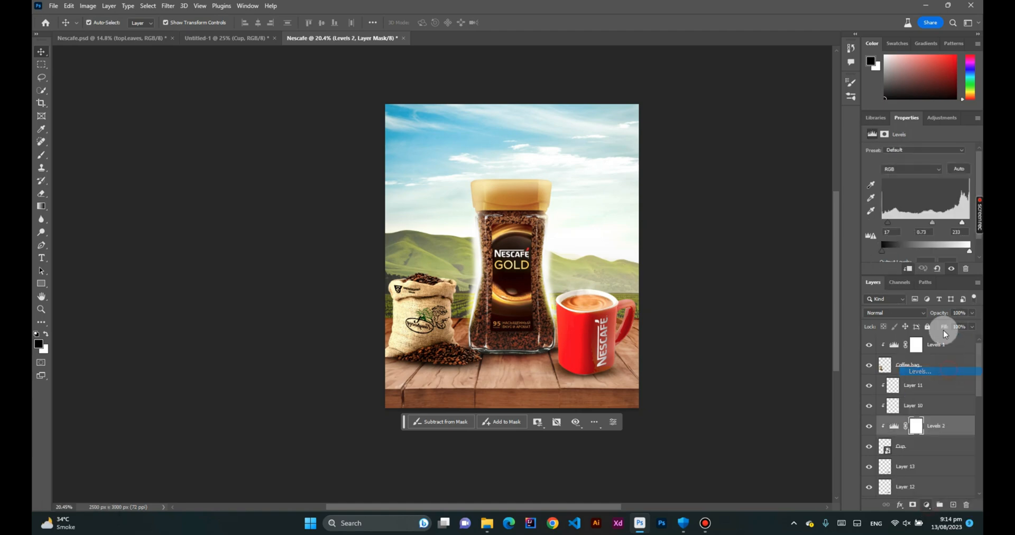
click(899, 233)
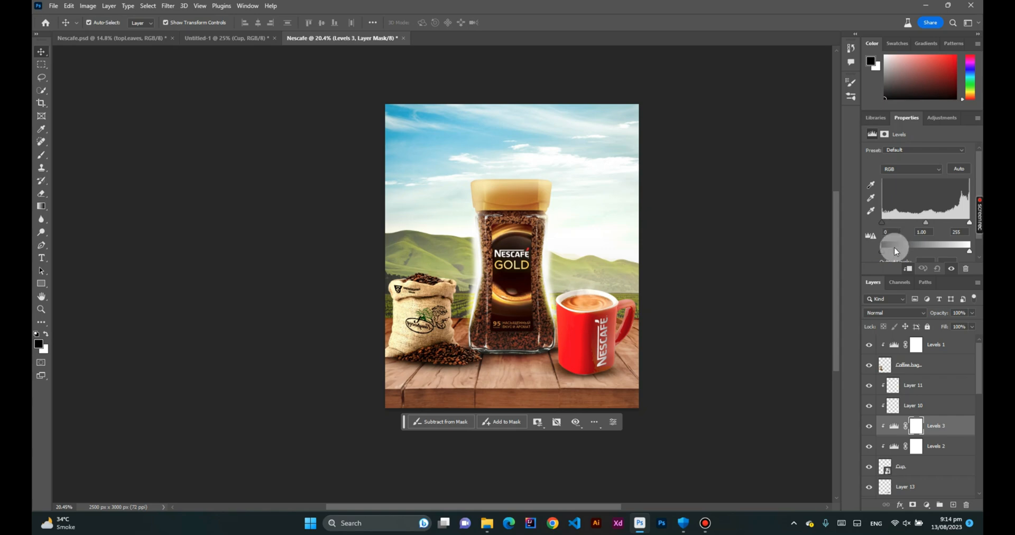
click(894, 231)
text(13)
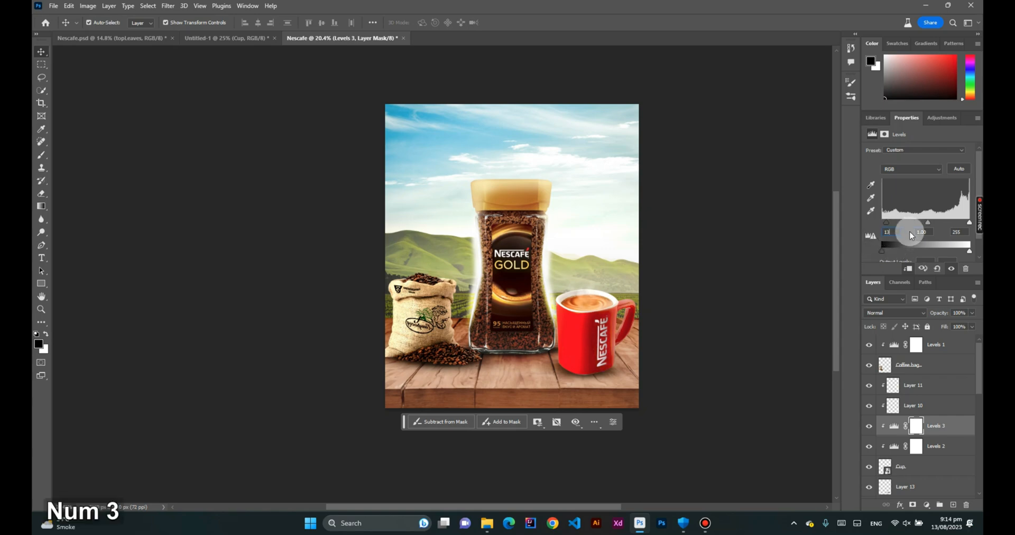
click(909, 232)
text(0.94)
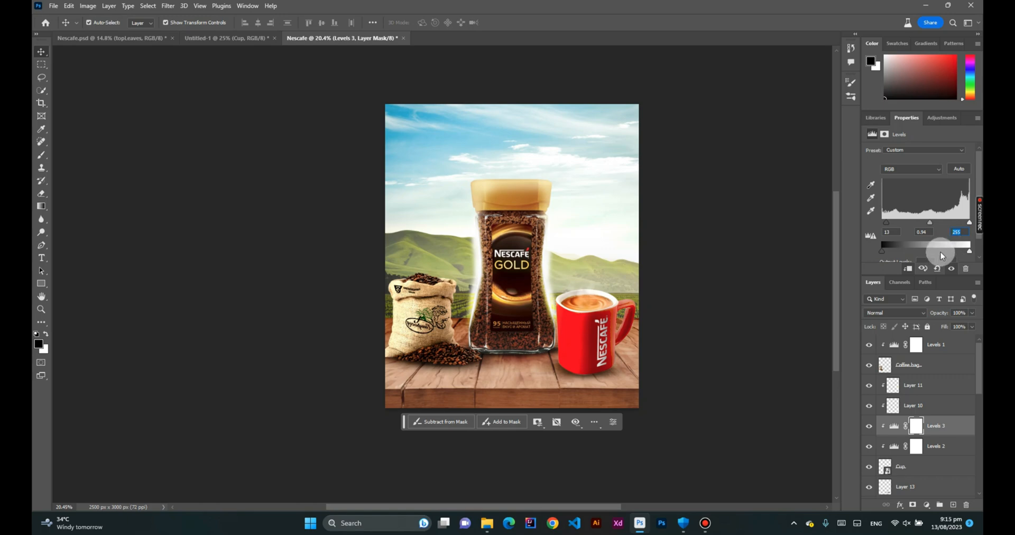
text(255)
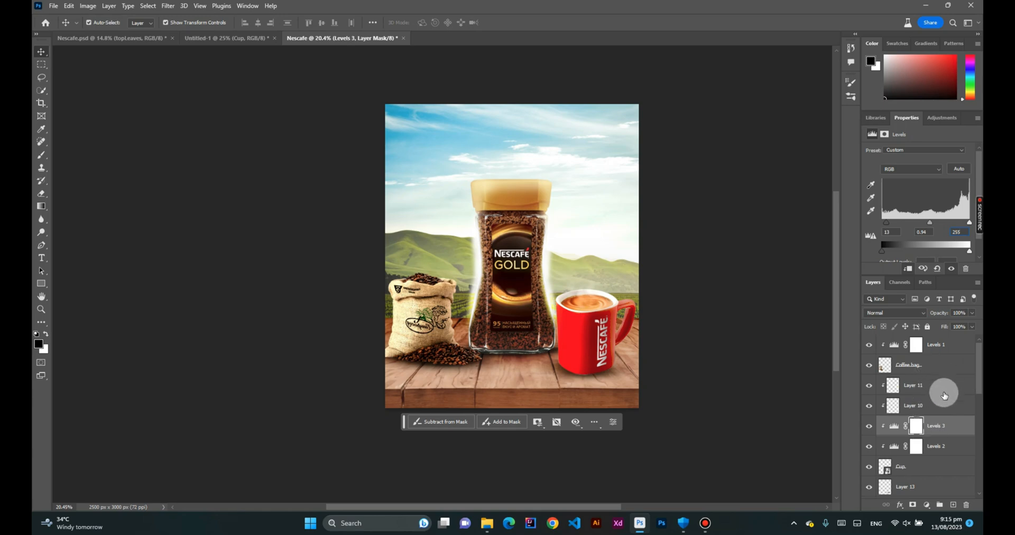
key(ctrl+z)
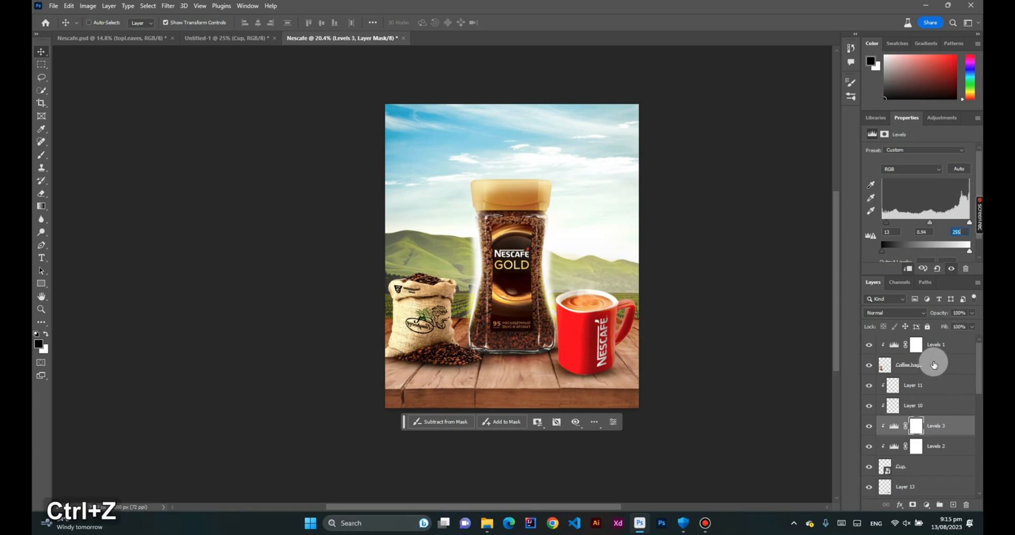
- Delete the extra Levels 3 adjustment layer clipped to the cup
click(795, 341)
click(920, 426)
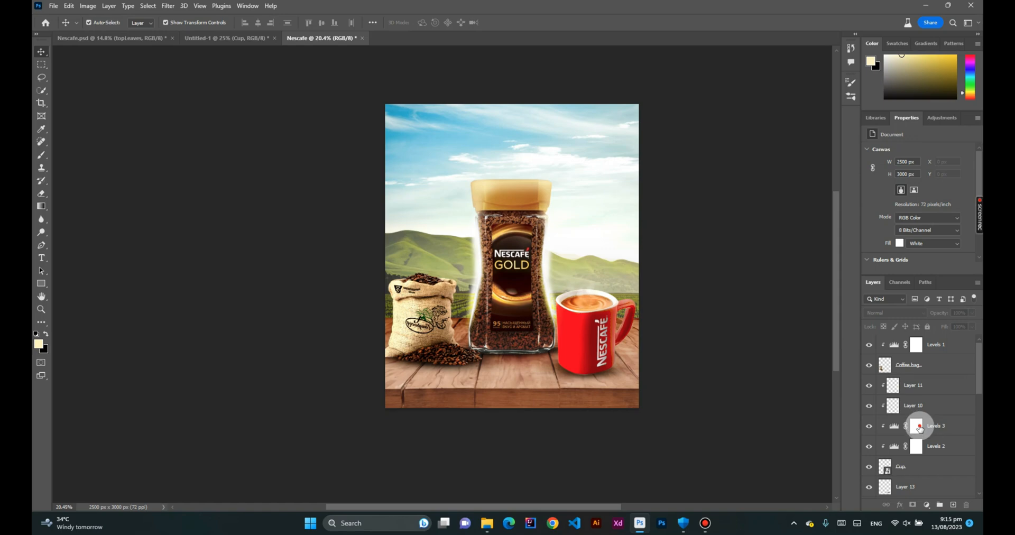
click(950, 428)
key(Delete)
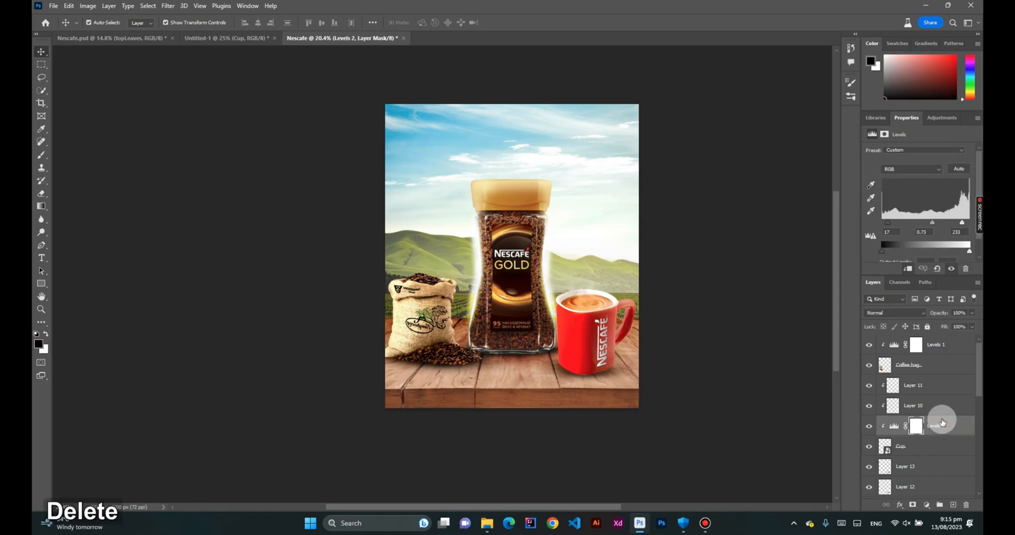
key(ctrl+z)
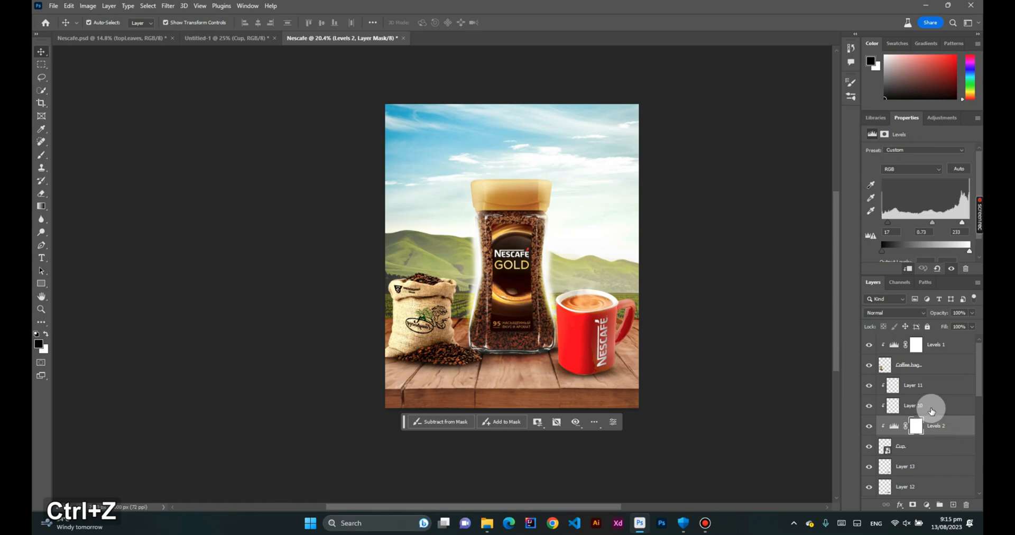
- Add an unclipped Levels adjustment layer above the coffee bag's Levels 1, at the top of the layer stack
click(951, 349)
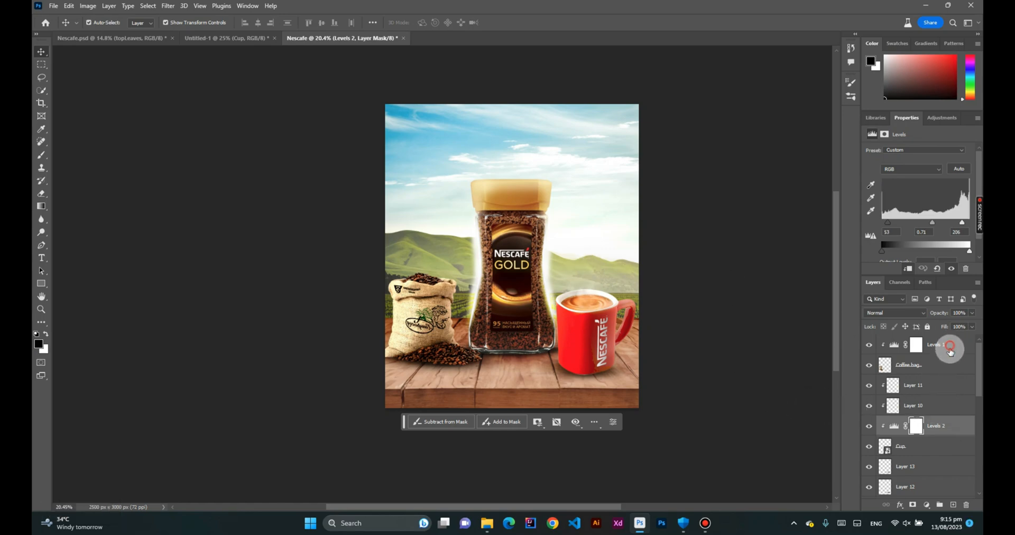
click(927, 505)
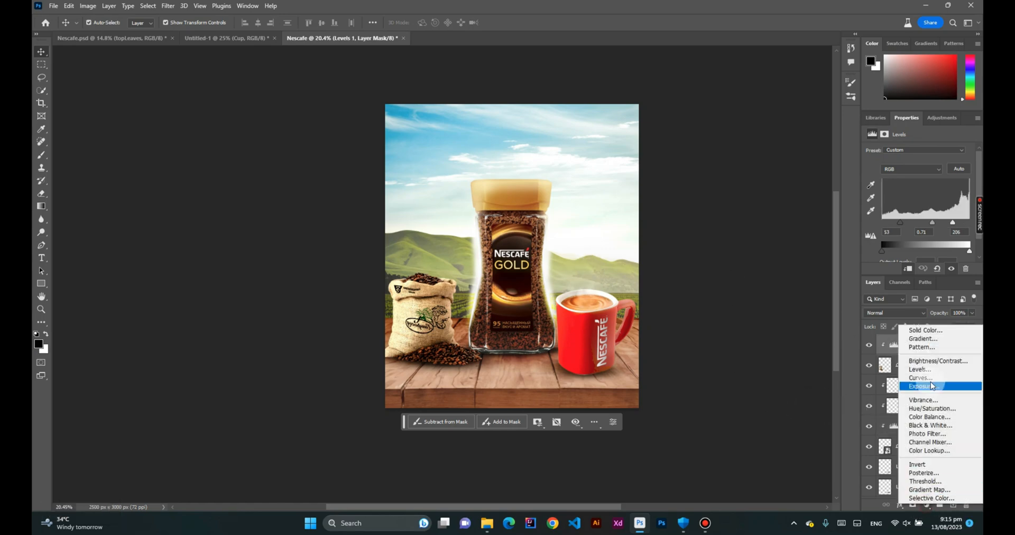
click(921, 369)
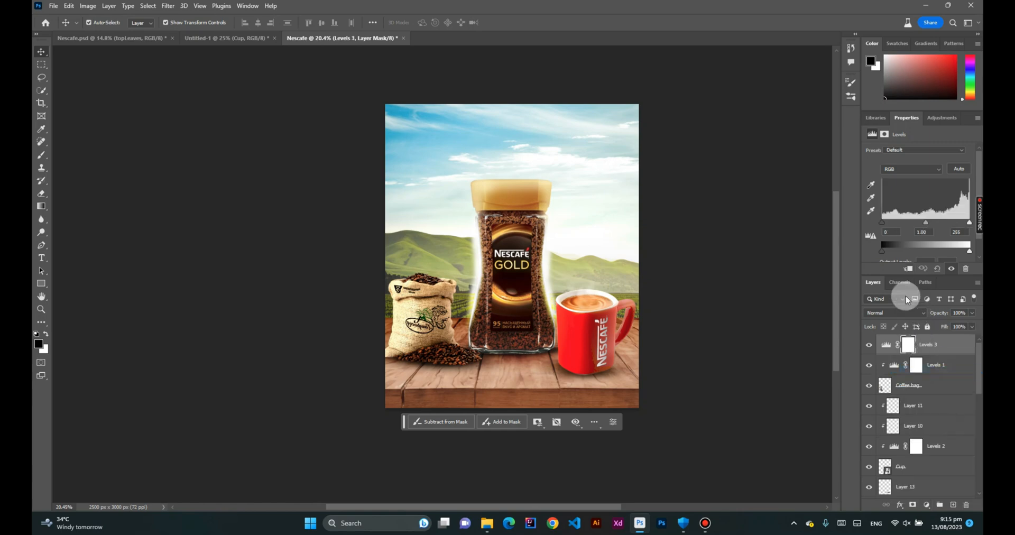
- Set the overall Levels inputs to 13 for shadows and 0.94 for midtones, and deselect the layer
click(893, 231)
text(4)
key(BackSpace)
text(7)
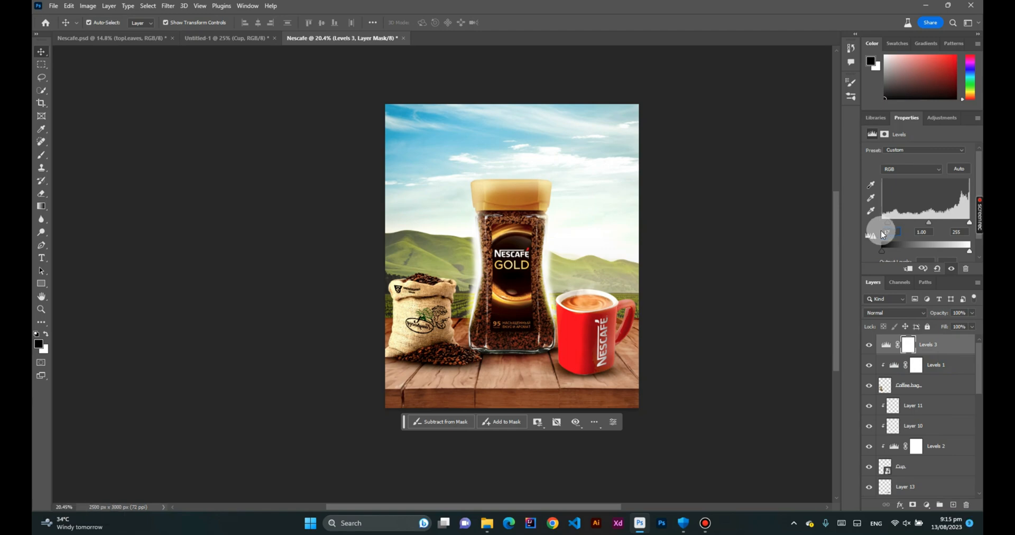
key(BackSpace)
text(13)
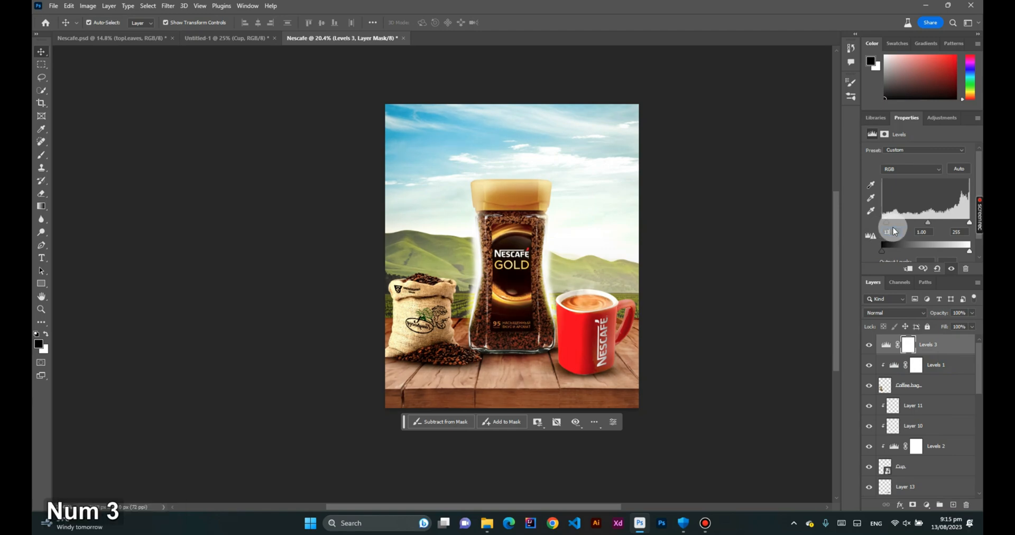
click(917, 232)
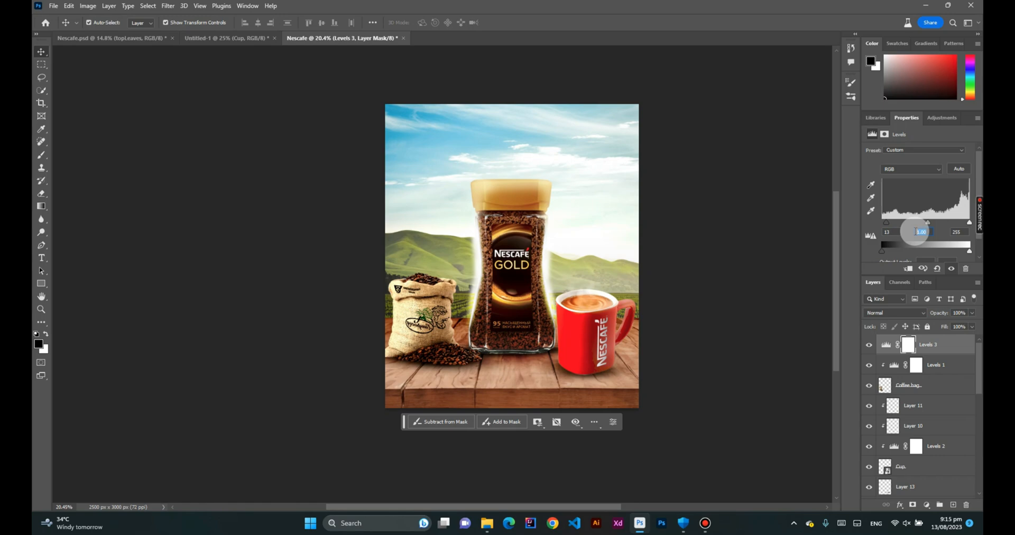
text(0.94)
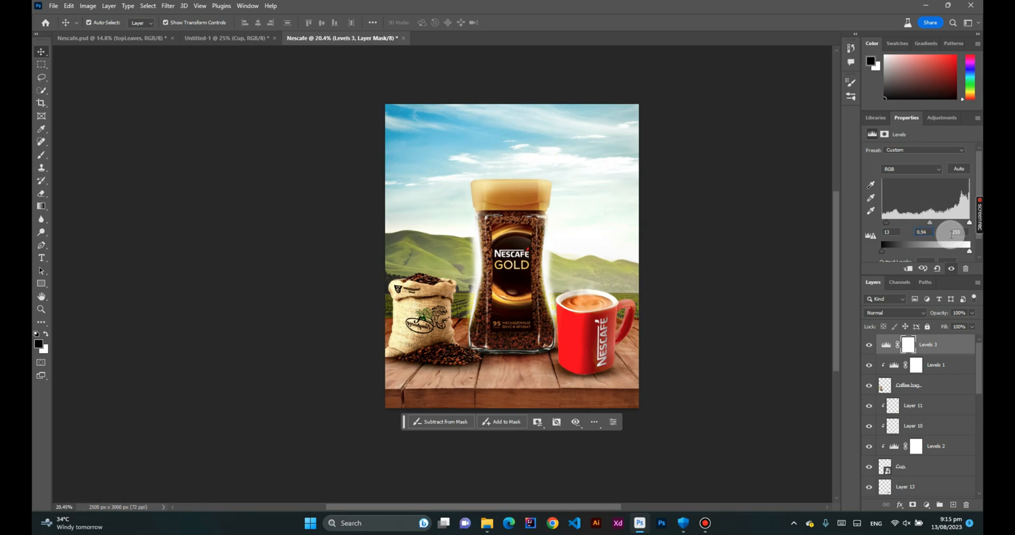
click(773, 243)
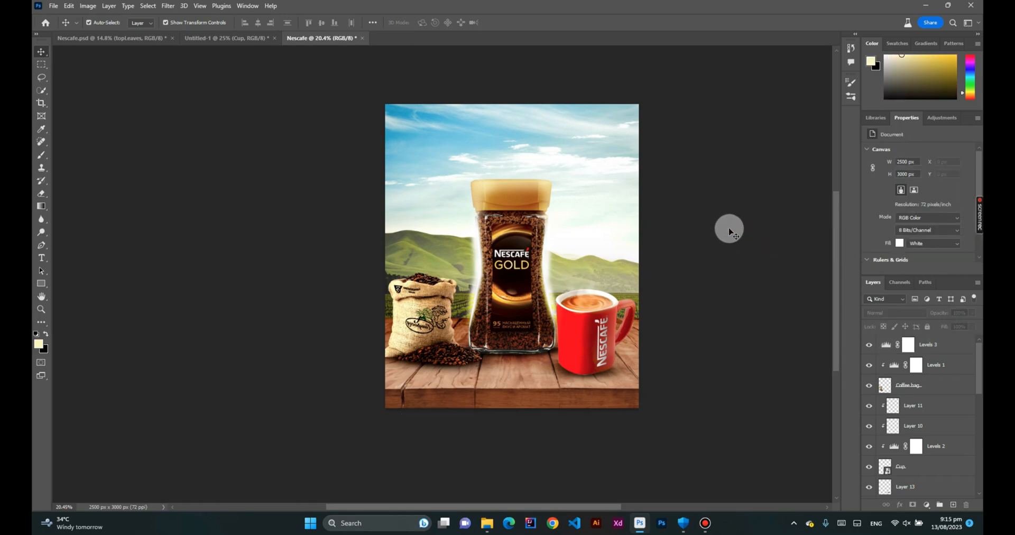
- Add a Color Balance adjustment layer above everything with midtones at red +11, green +19 and blue +28
click(927, 505)
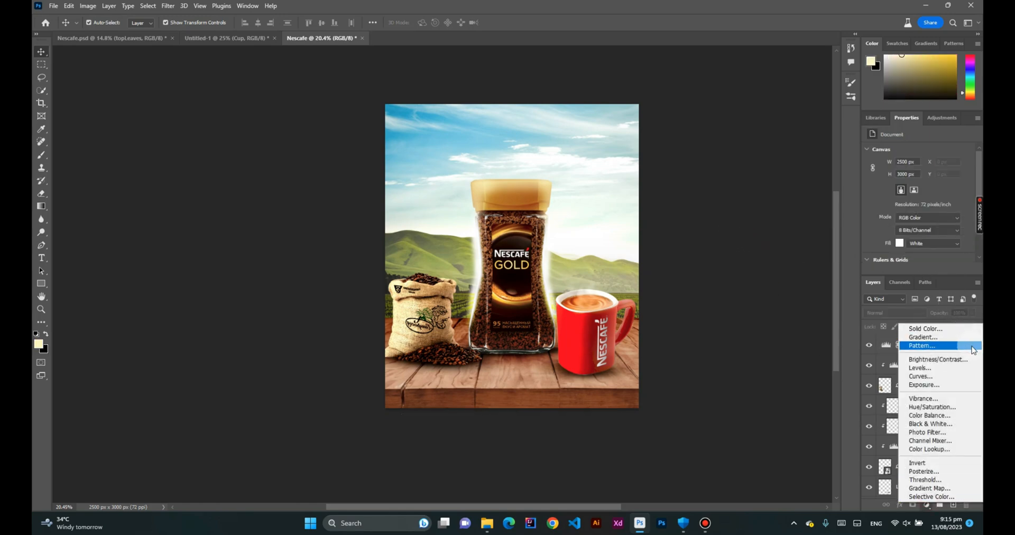
click(941, 417)
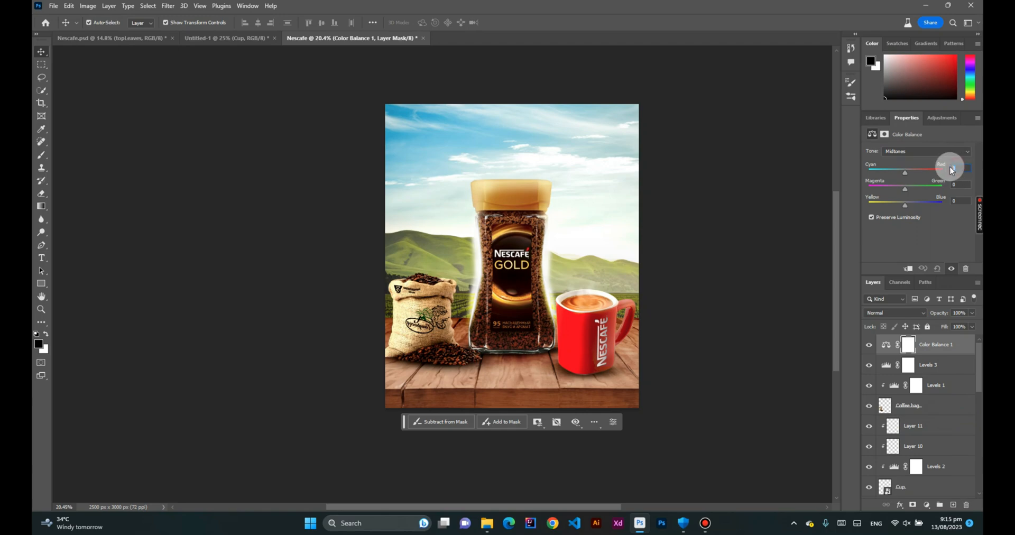
click(952, 169)
text(11)
click(955, 186)
text(19)
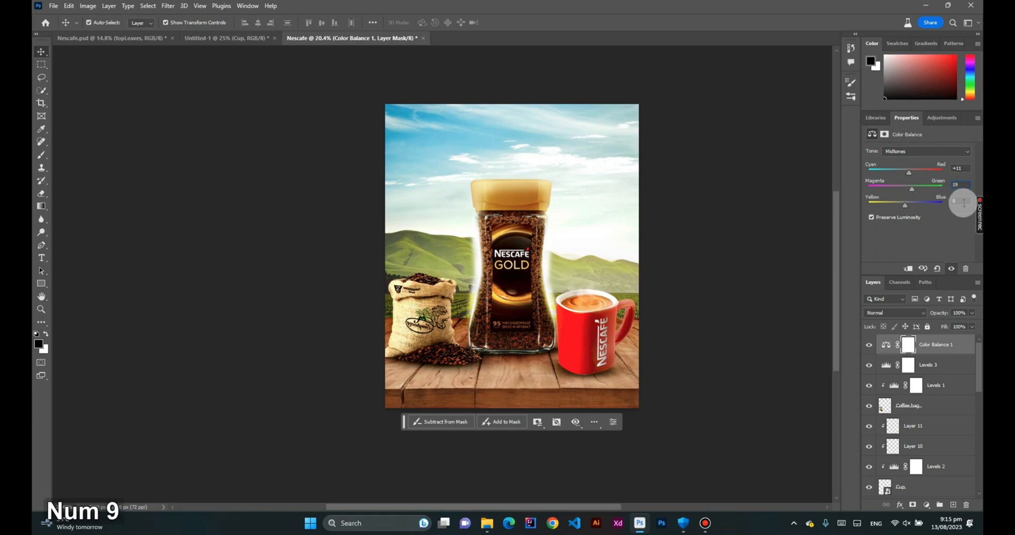
click(947, 202)
text(28)
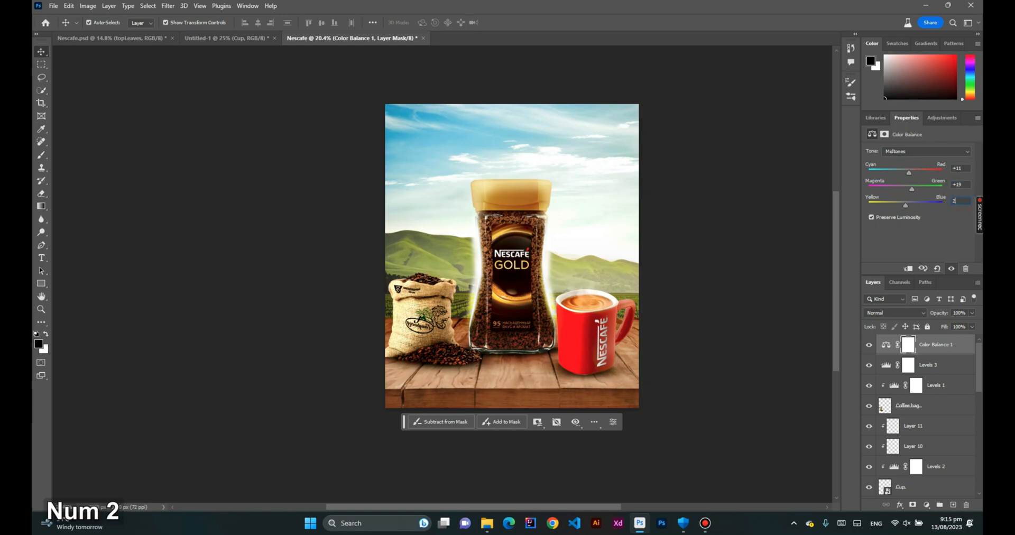
- Set the Color Balance highlights to cyan-red +8, magenta-green -4 and yellow-blue +14
click(908, 152)
click(915, 173)
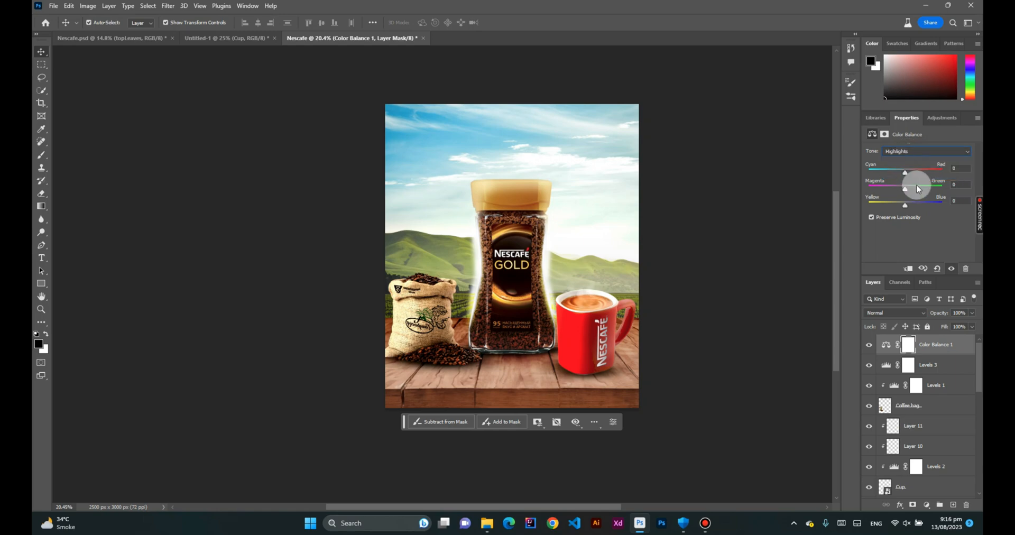
click(960, 168)
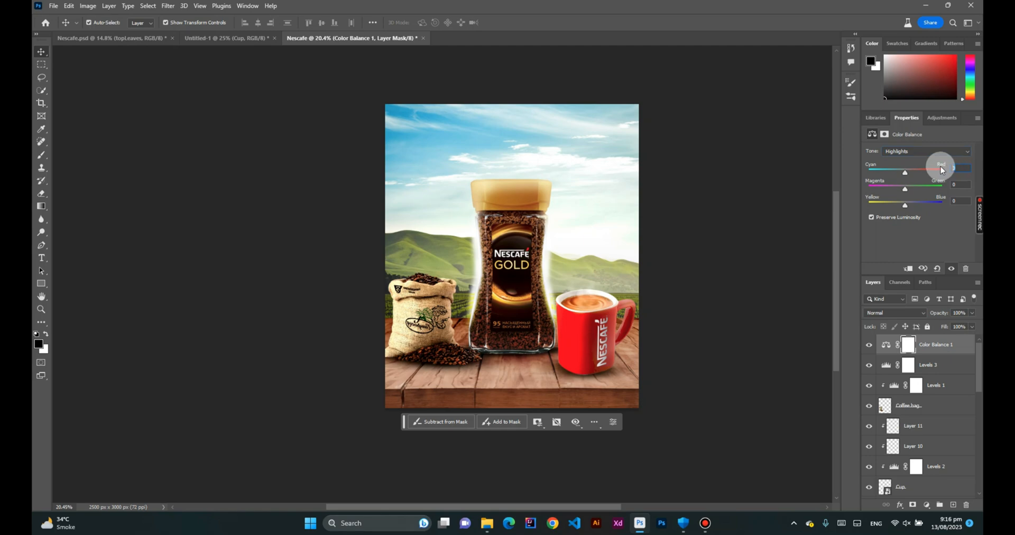
text(9)
key(BackSpace)
text(8)
click(960, 184)
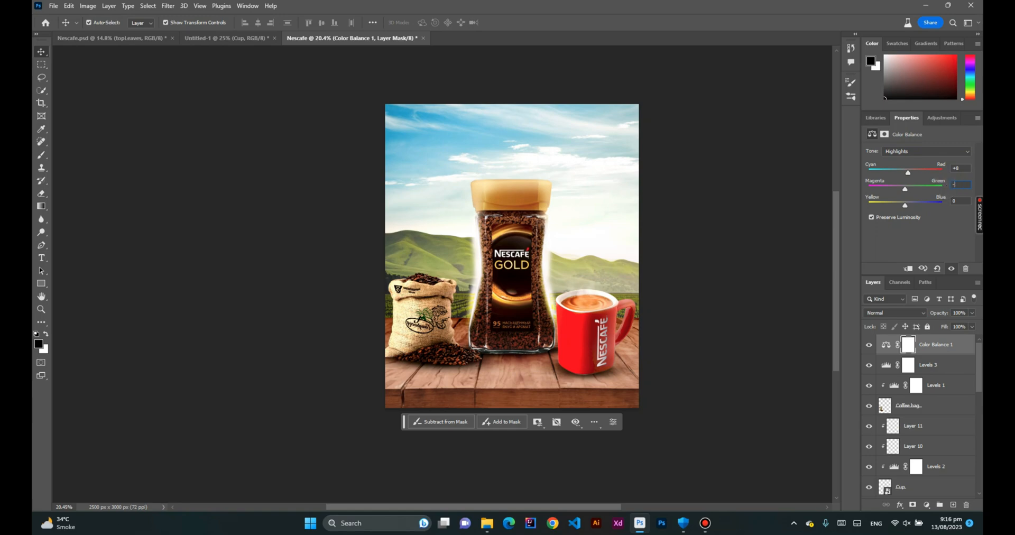
text(-4)
click(961, 200)
text(14)
- Set the Color Balance shadows to cyan-red +4, magenta-green -11 and yellow-blue -23, and deselect the layer
click(924, 151)
click(925, 159)
click(954, 168)
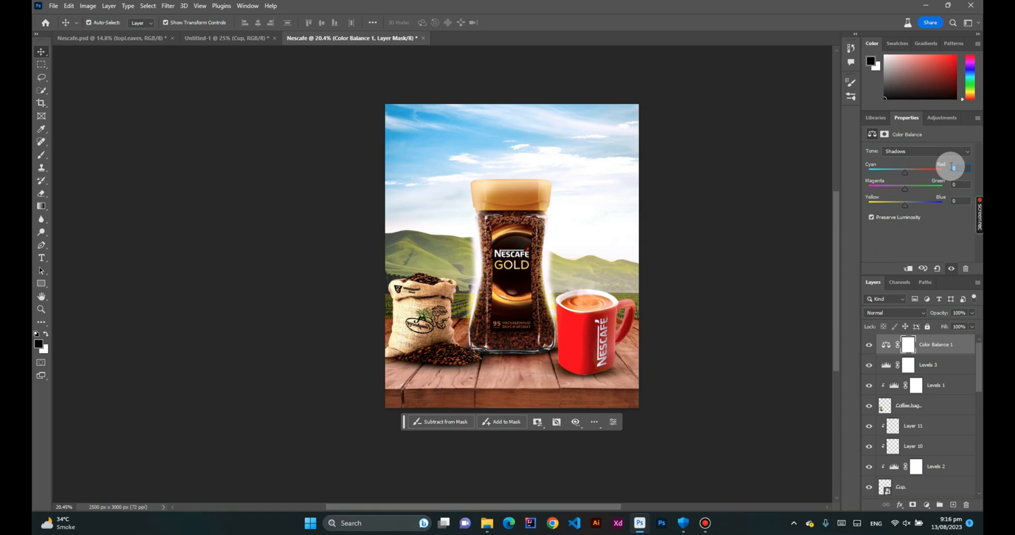
text(4)
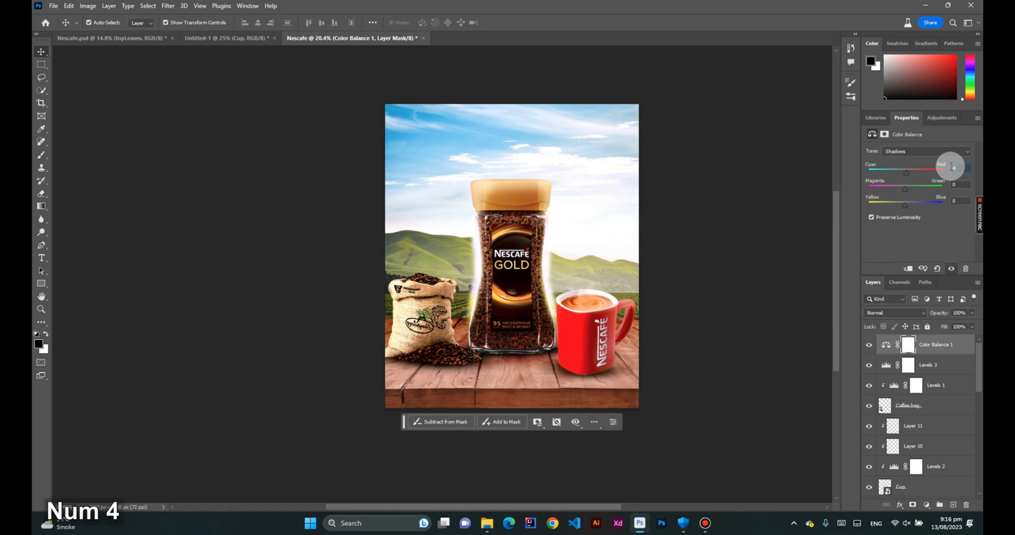
click(952, 184)
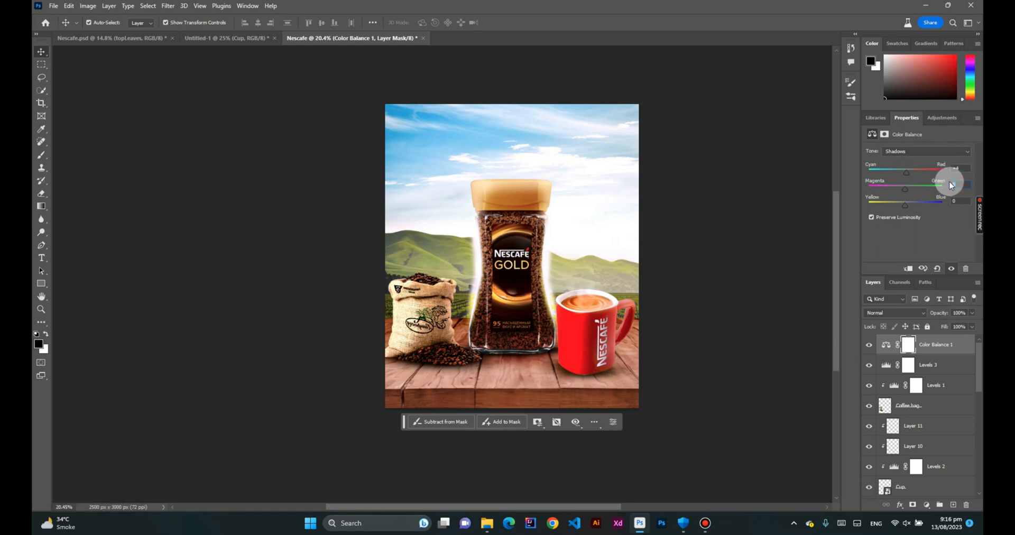
text(-11)
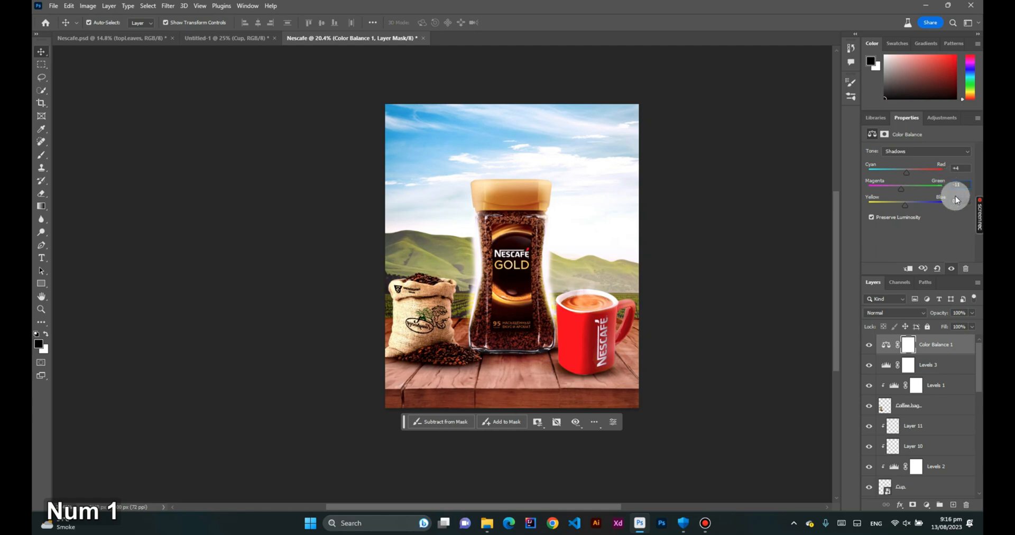
click(949, 200)
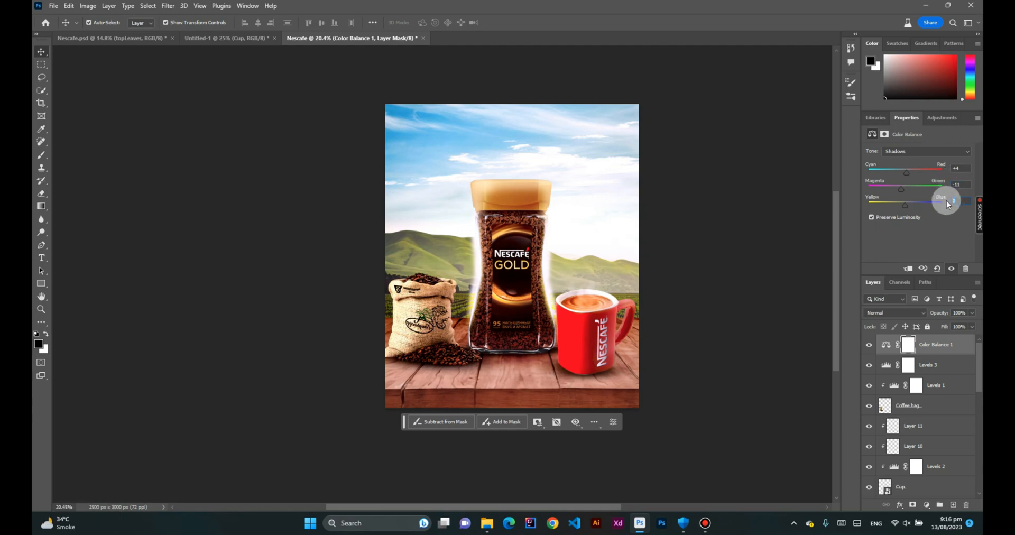
text(-23)
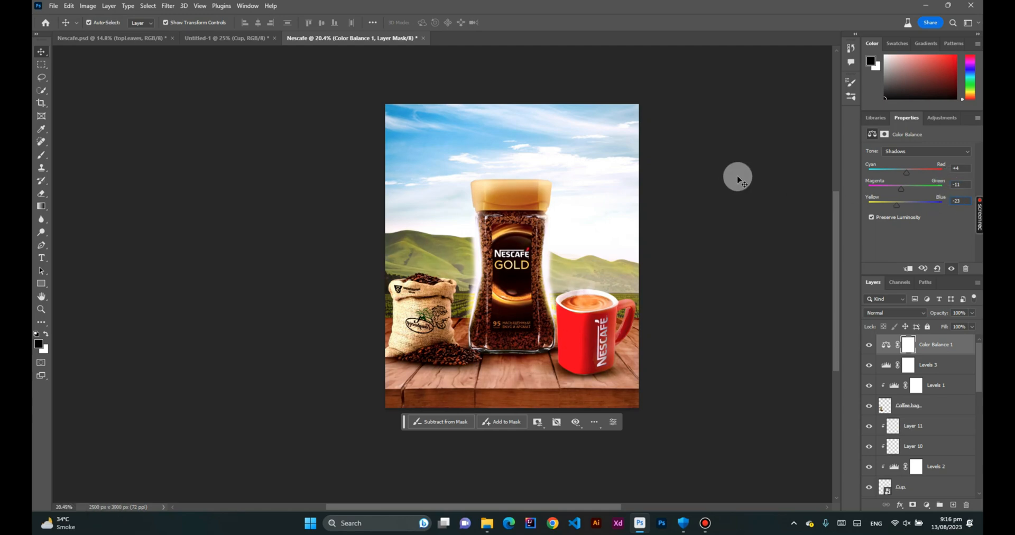
click(531, 83)
- Copy the small leaves layer from the Untitled-1 document into the Nescafe composition and place it between the bottle and the cup
click(249, 37)
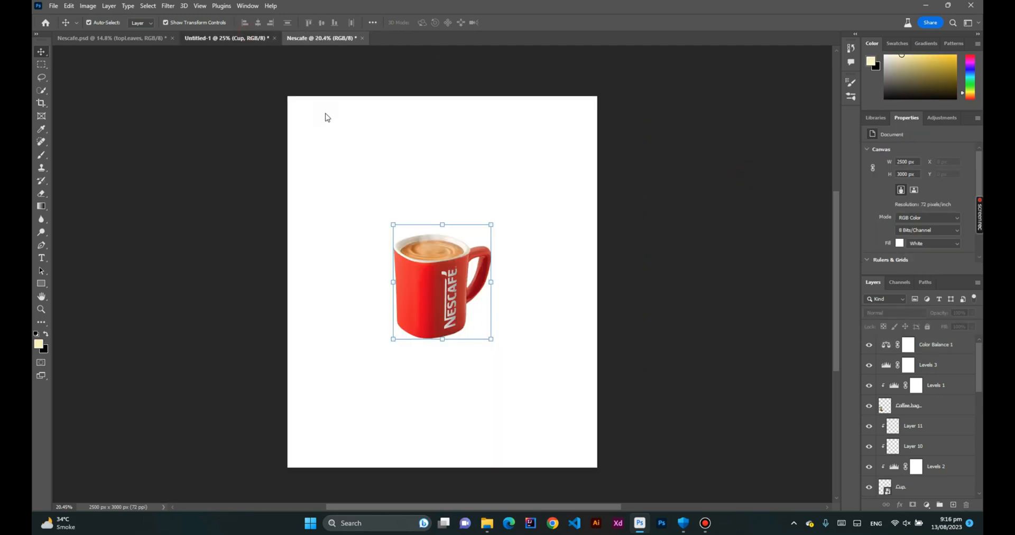
click(869, 406)
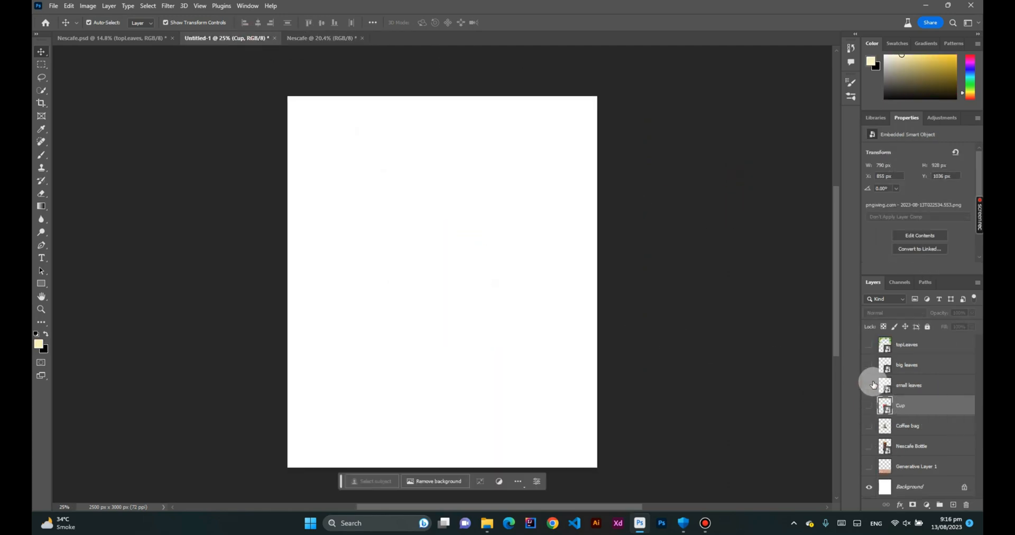
click(870, 386)
ctrl+click(438, 272)
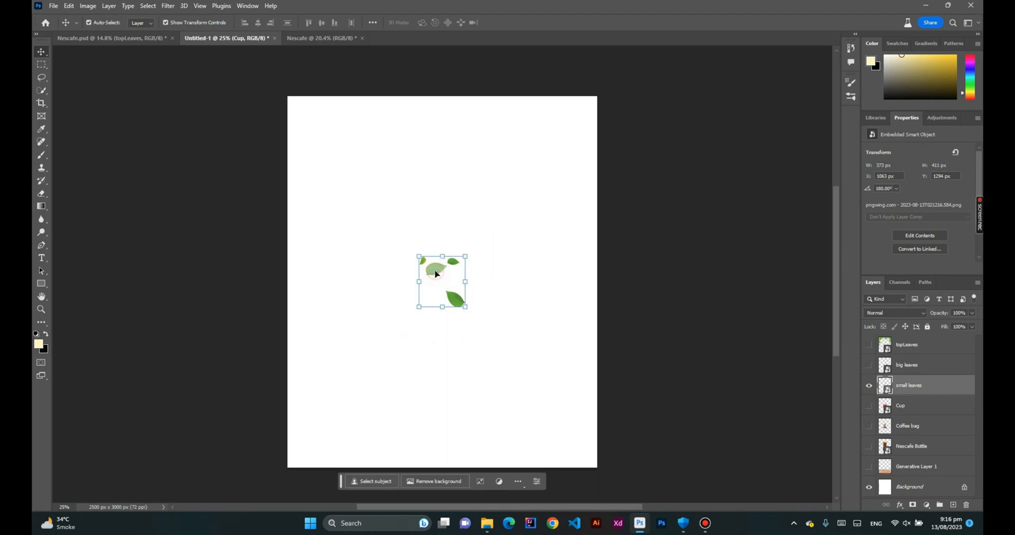
key(ctrl+c)
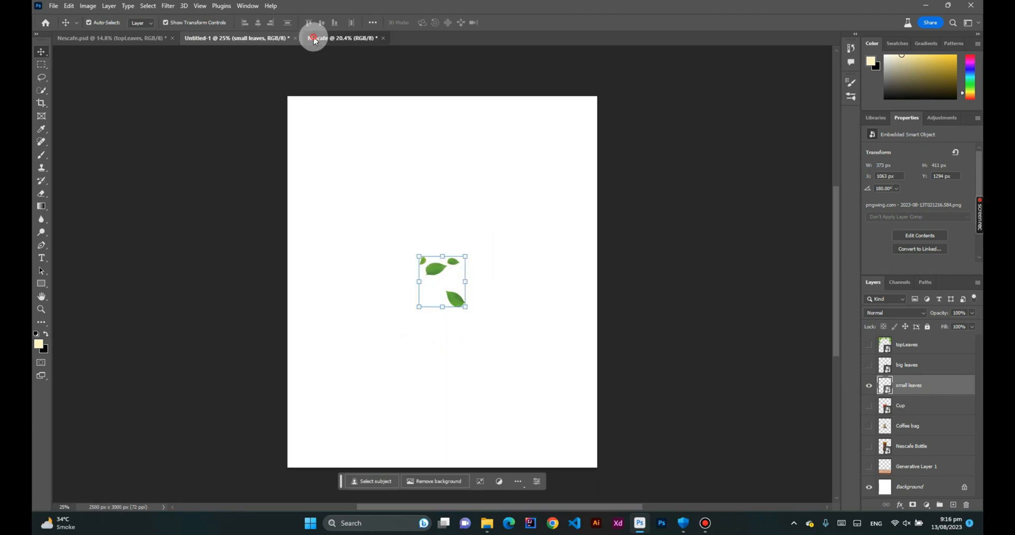
click(314, 38)
key(ctrl+v)
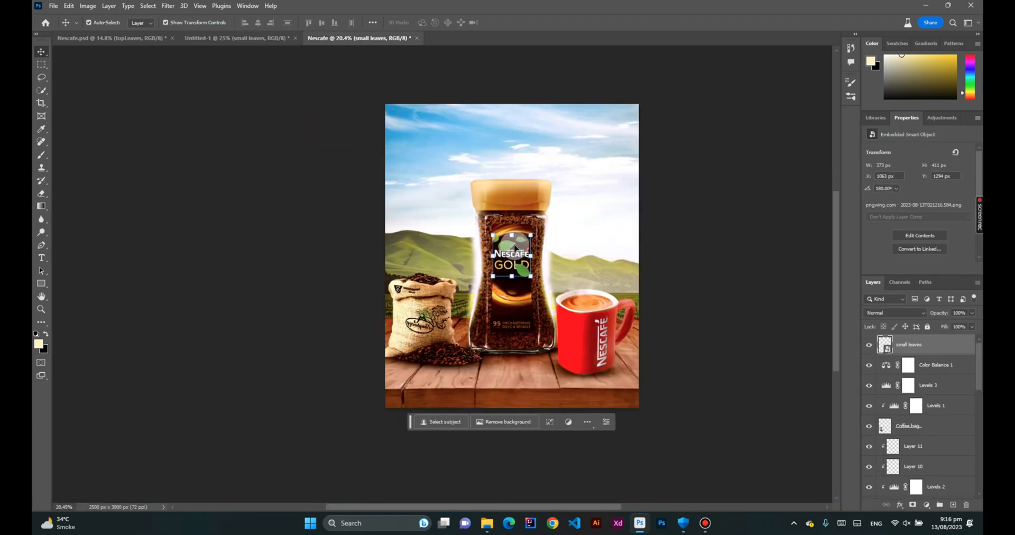
drag(509, 247, 575, 244)
- Copy the big leaves layer from Untitled-1 into the Nescafe composition and position the leaves just above the bottle cap
click(238, 37)
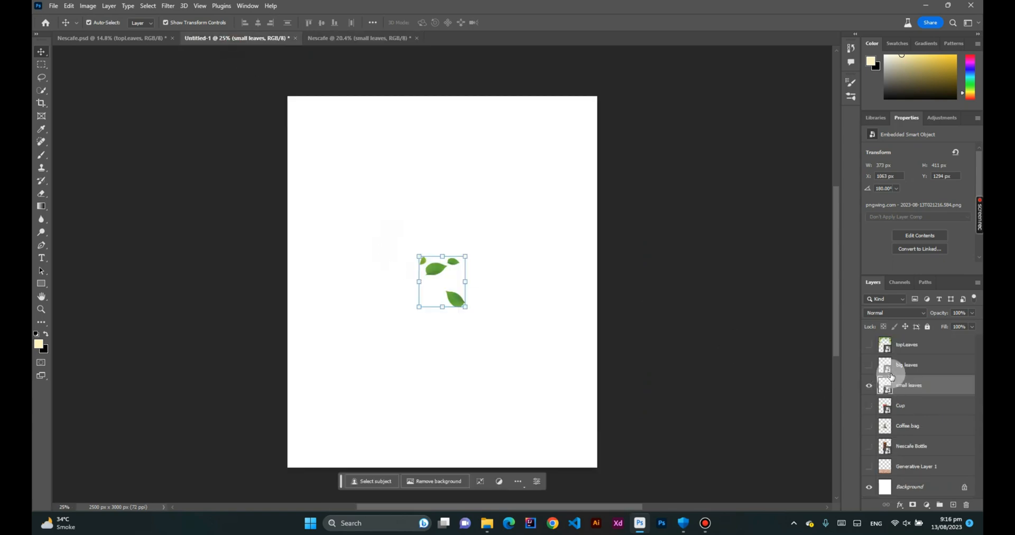
click(869, 365)
click(904, 365)
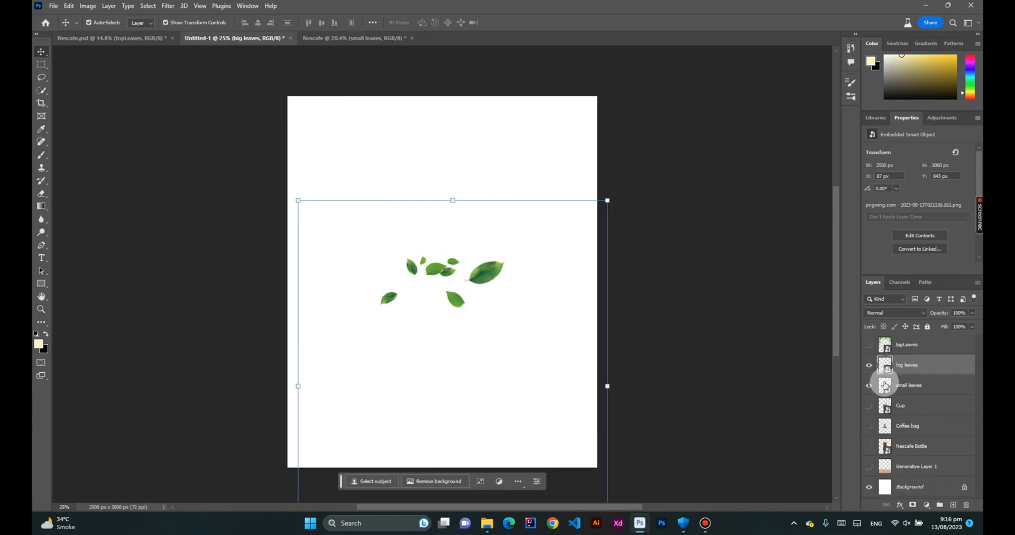
click(869, 385)
key(ctrl+c)
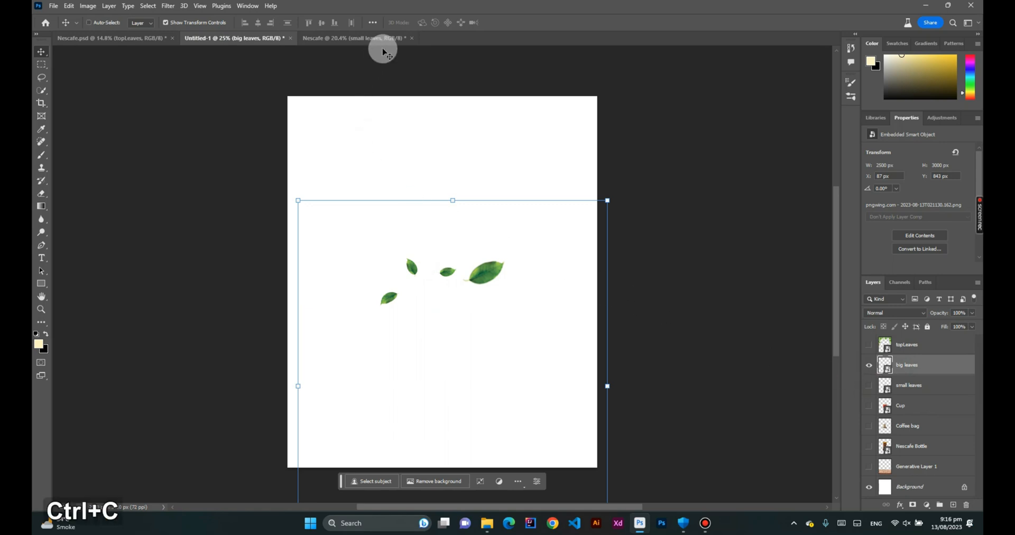
click(370, 39)
key(ctrl+v)
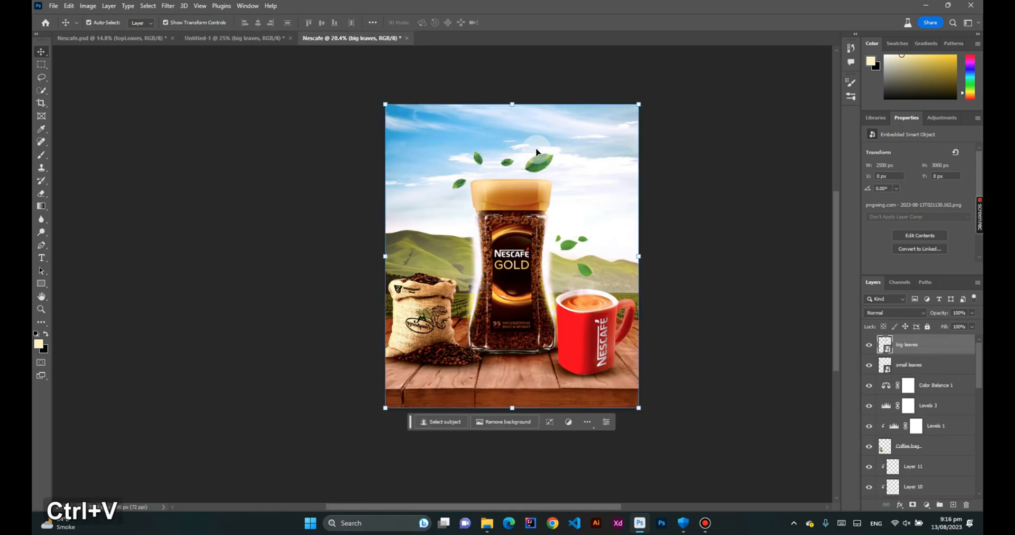
drag(576, 174, 571, 171)
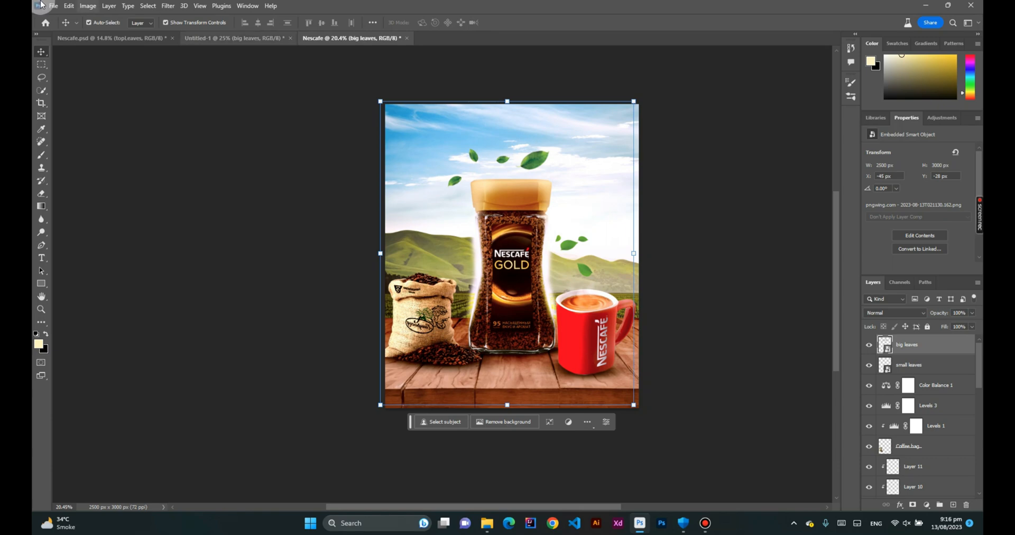
- Apply a Gaussian Blur with a 5.2 pixel radius to the big leaves layer
click(168, 6)
mouse_move(227, 134)
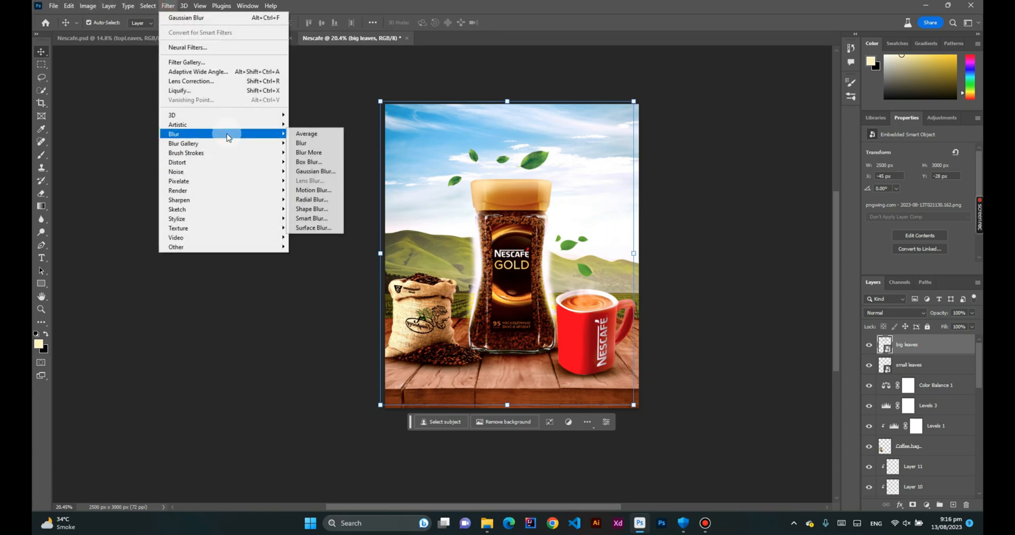
click(320, 171)
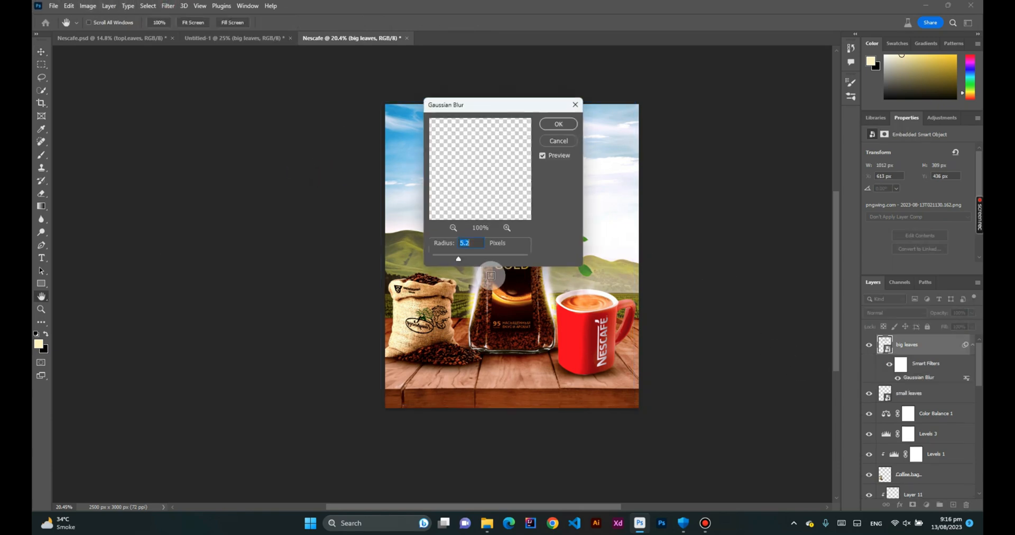
click(560, 124)
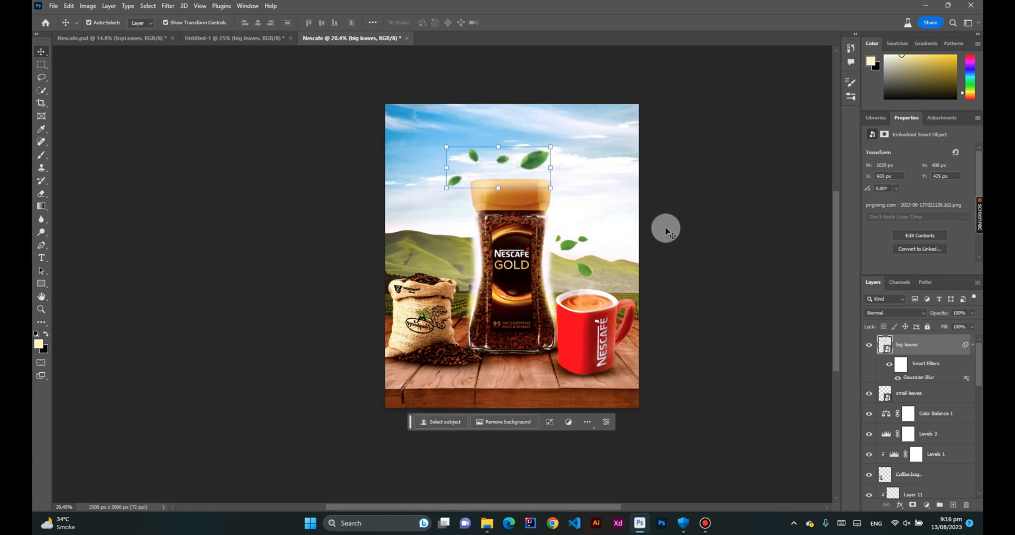
- Copy the topLeaves layer from Untitled-1 into the Nescafe composition so the foliage frames the upper part of the canvas
click(250, 38)
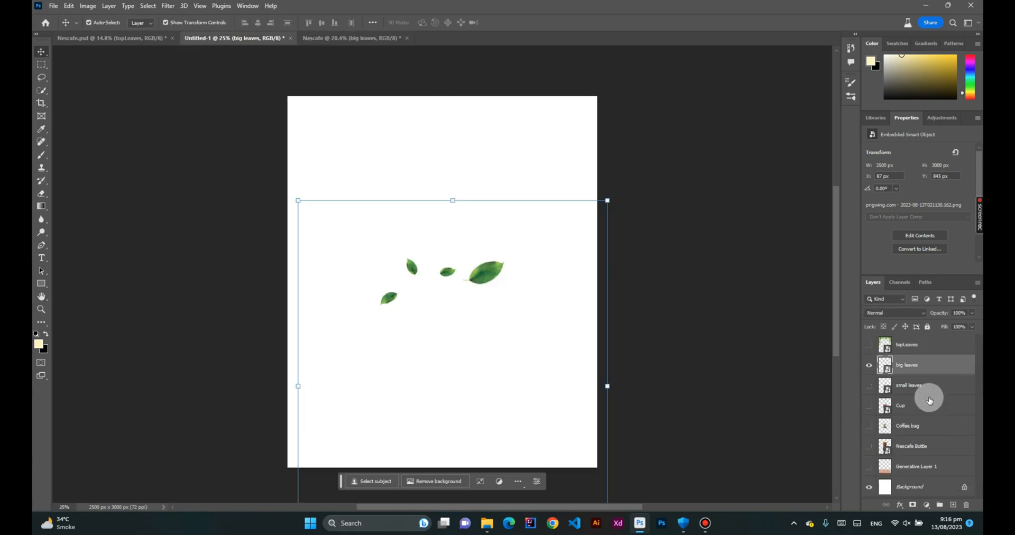
click(869, 345)
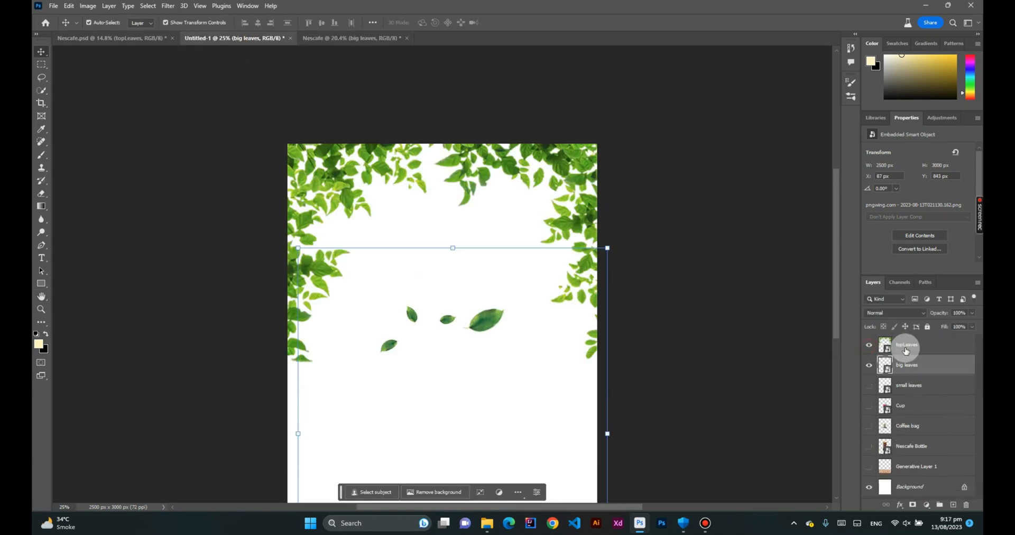
click(869, 364)
click(891, 348)
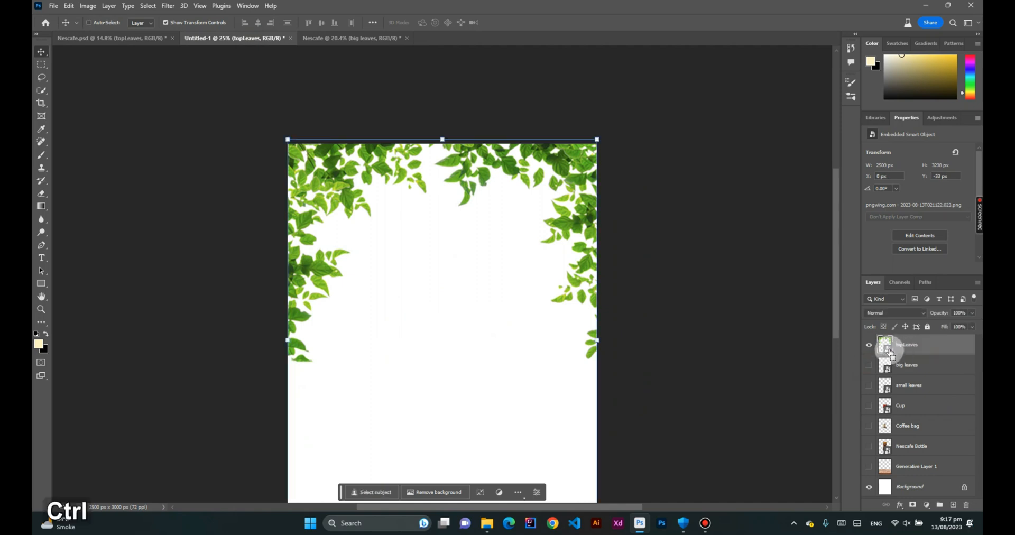
click(328, 38)
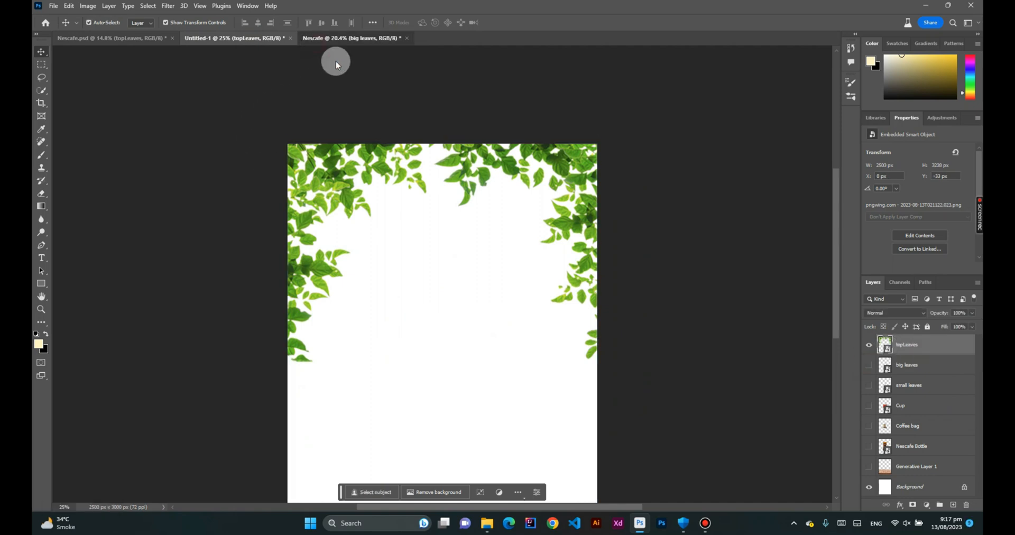
key(ctrl+v)
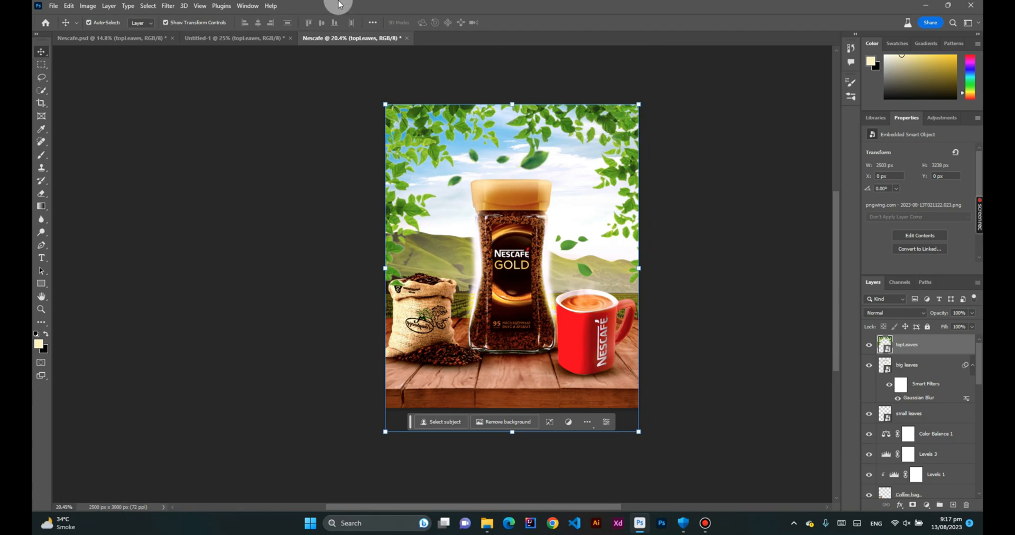
- Soften the topLeaves layer with a Gaussian Blur, judging the radius against the uncovered canvas
click(169, 5)
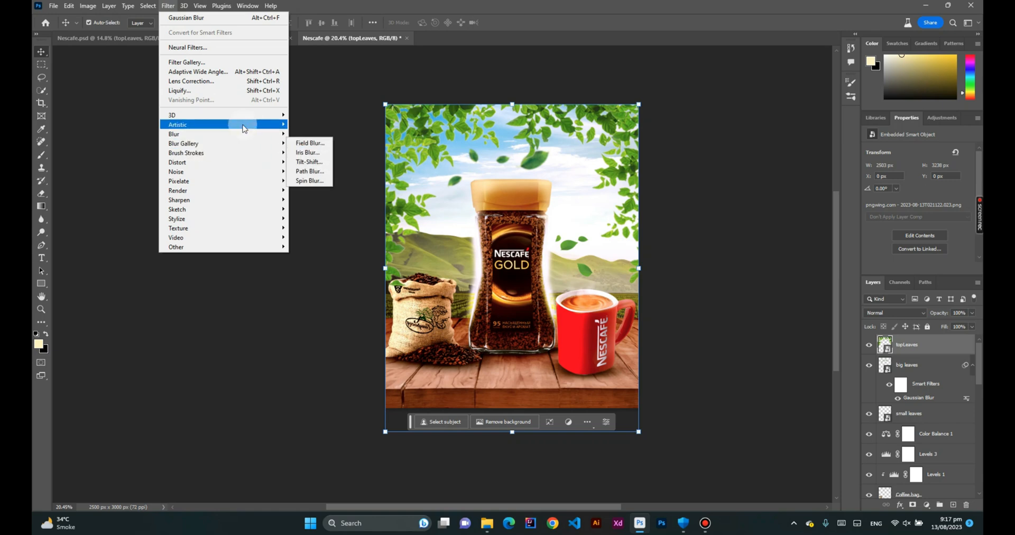
mouse_move(247, 135)
click(335, 171)
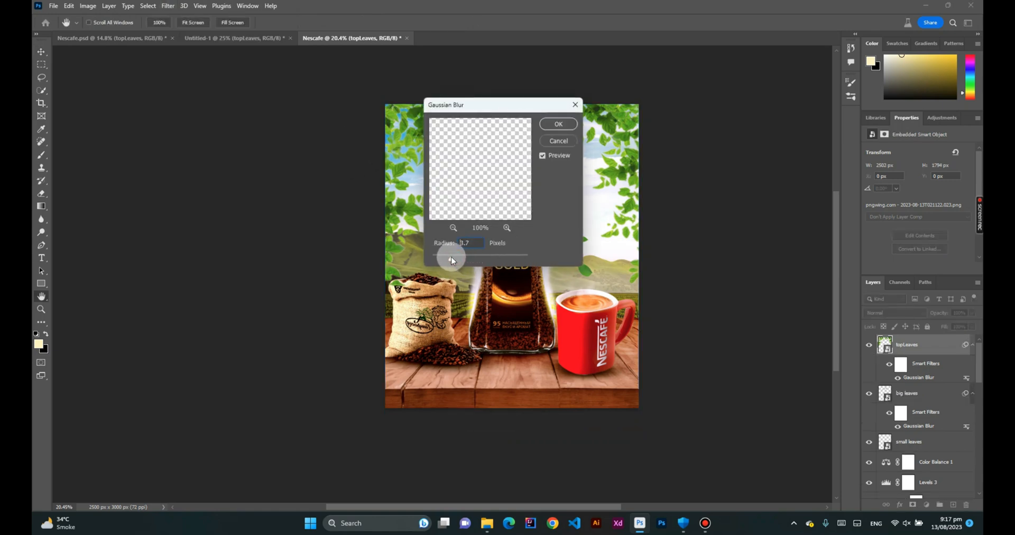
drag(461, 257, 474, 257)
drag(471, 105, 742, 128)
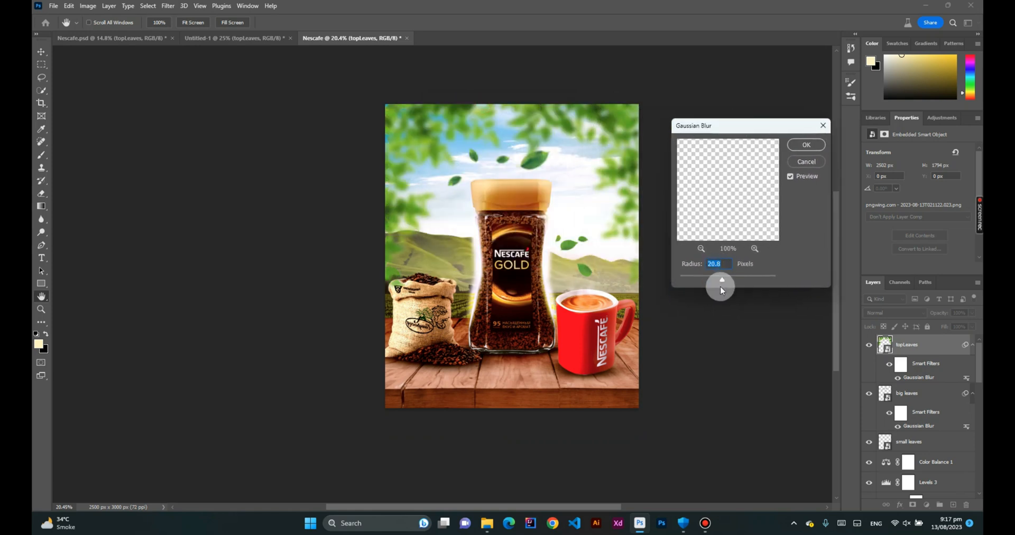
click(804, 147)
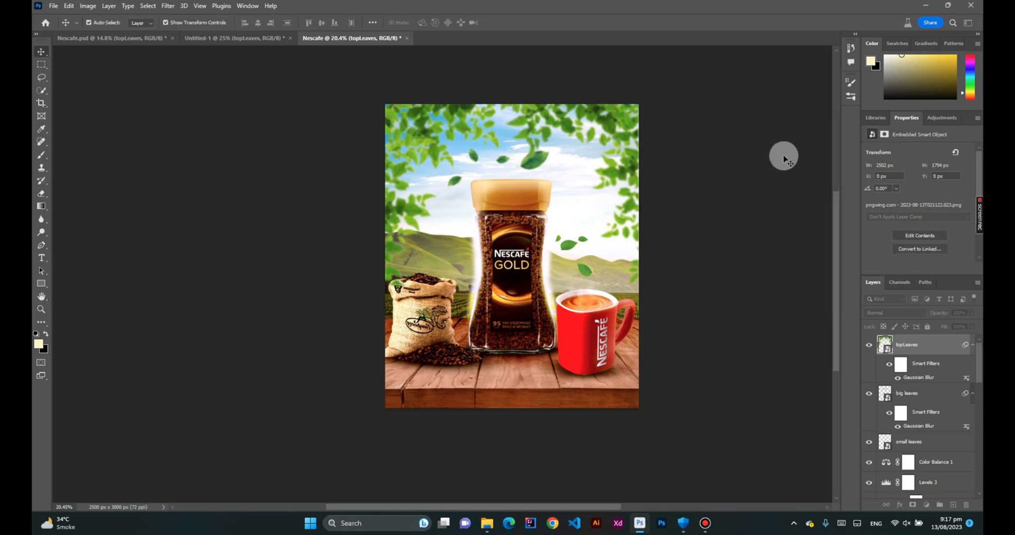
- Deselect the layer and examine the whole composition with the added leaves
key(v)
scroll(686, 245, down, 1)
scroll(686, 243, down, 4)
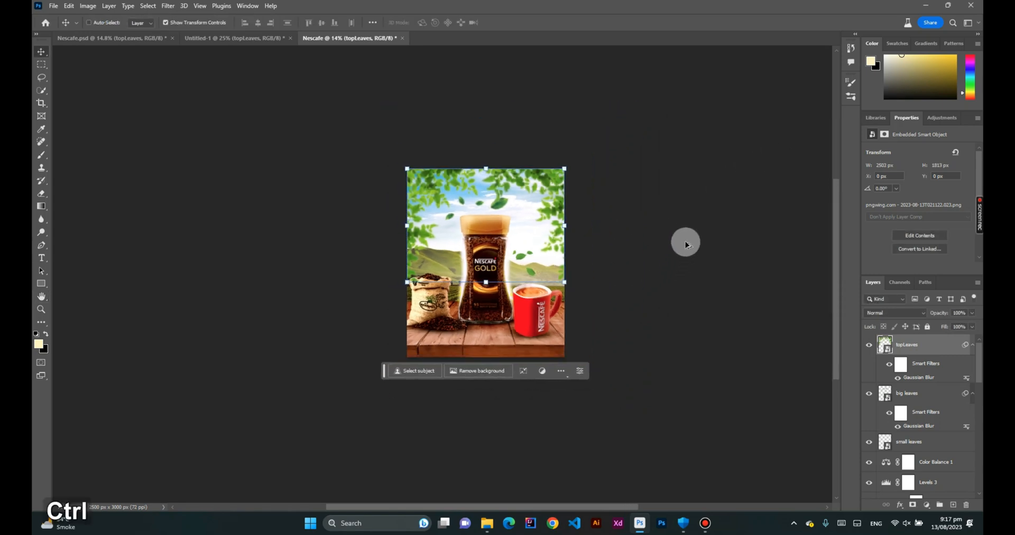
click(253, 202)
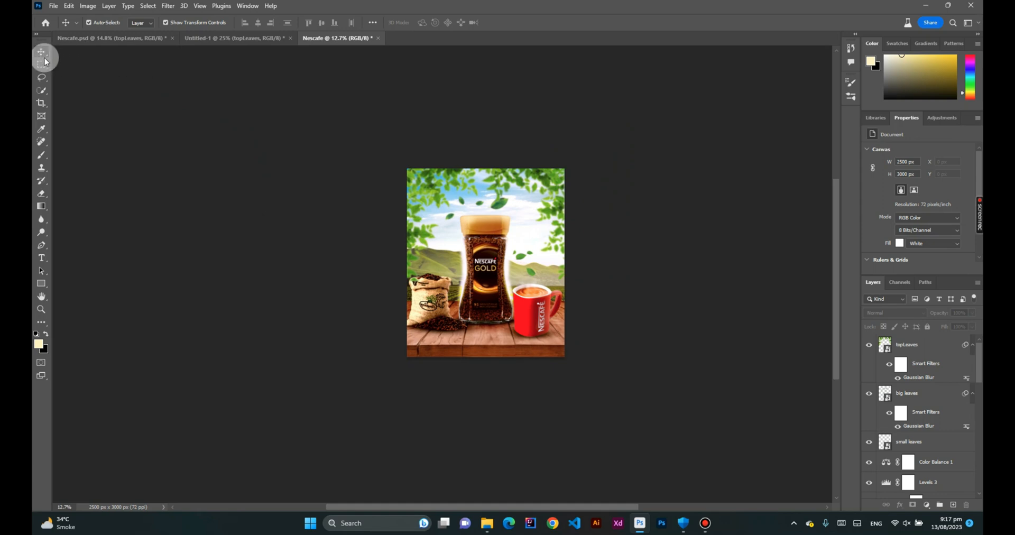
key(ctrl)
scroll(679, 290, up, 7)
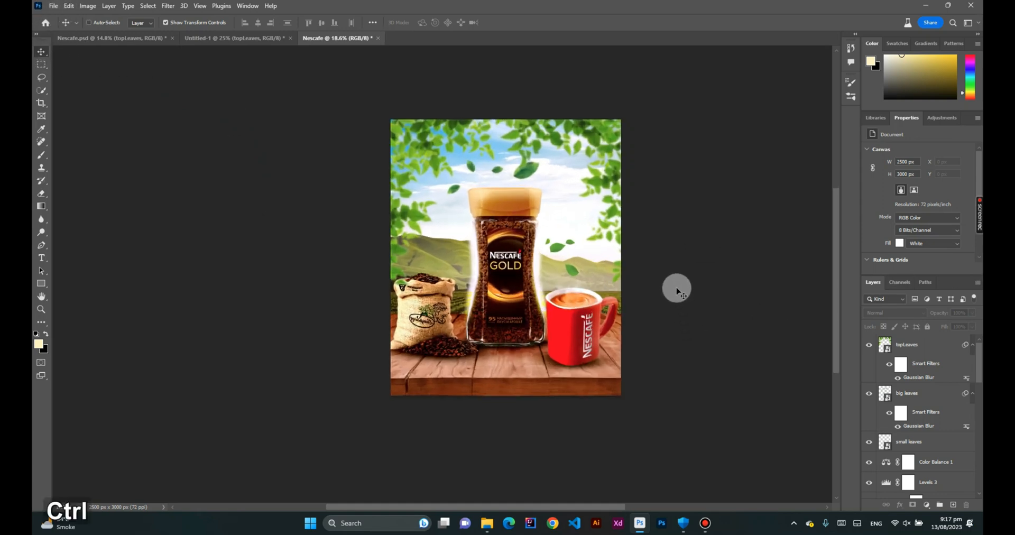
drag(680, 285, 536, 306)
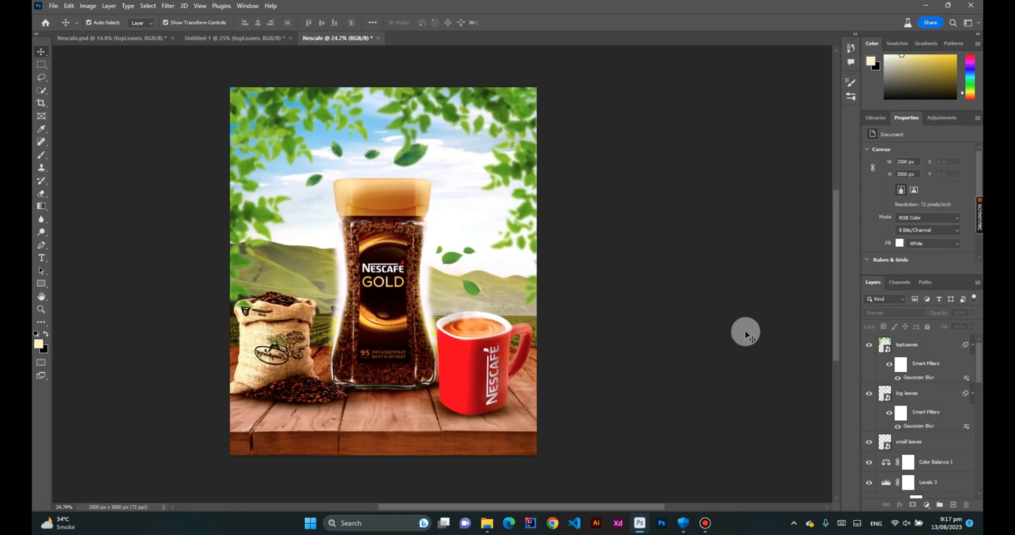